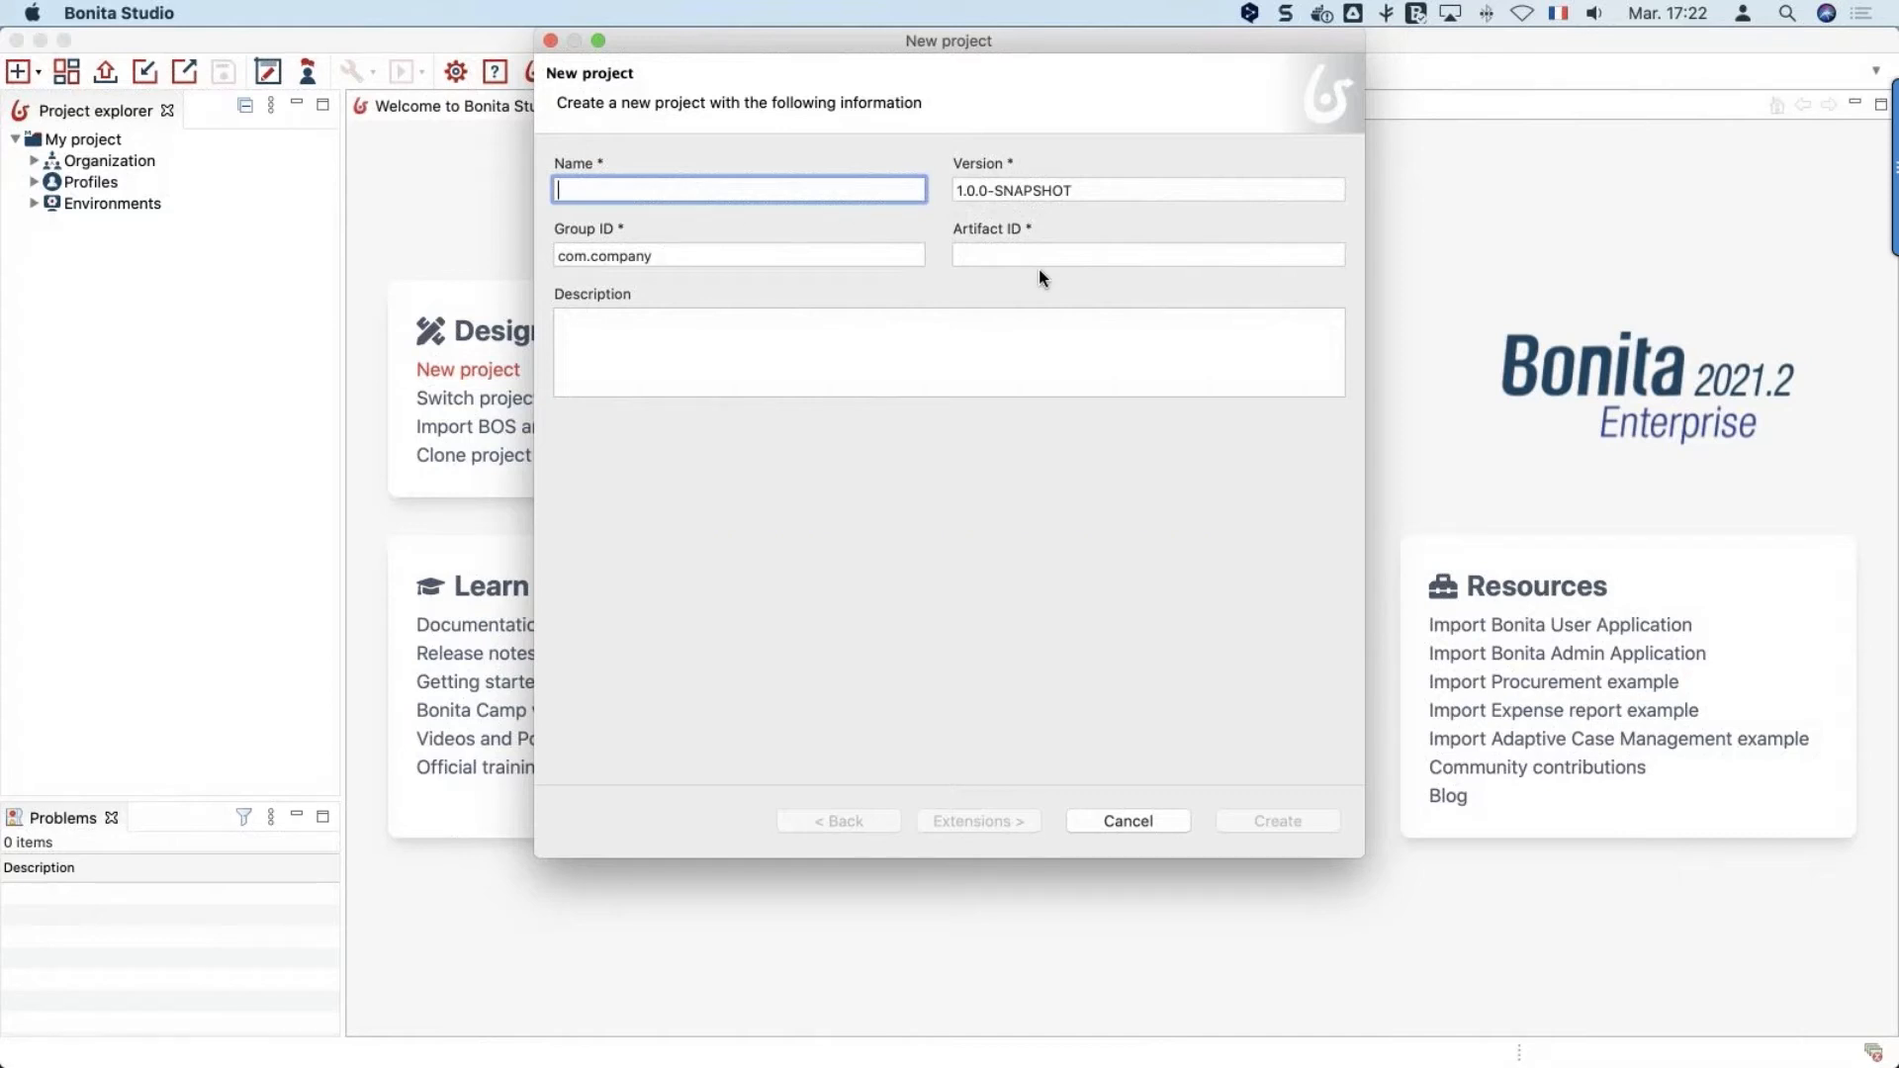
Name the new project DemoTest and use the same text as its artifact ID
text(Demo)
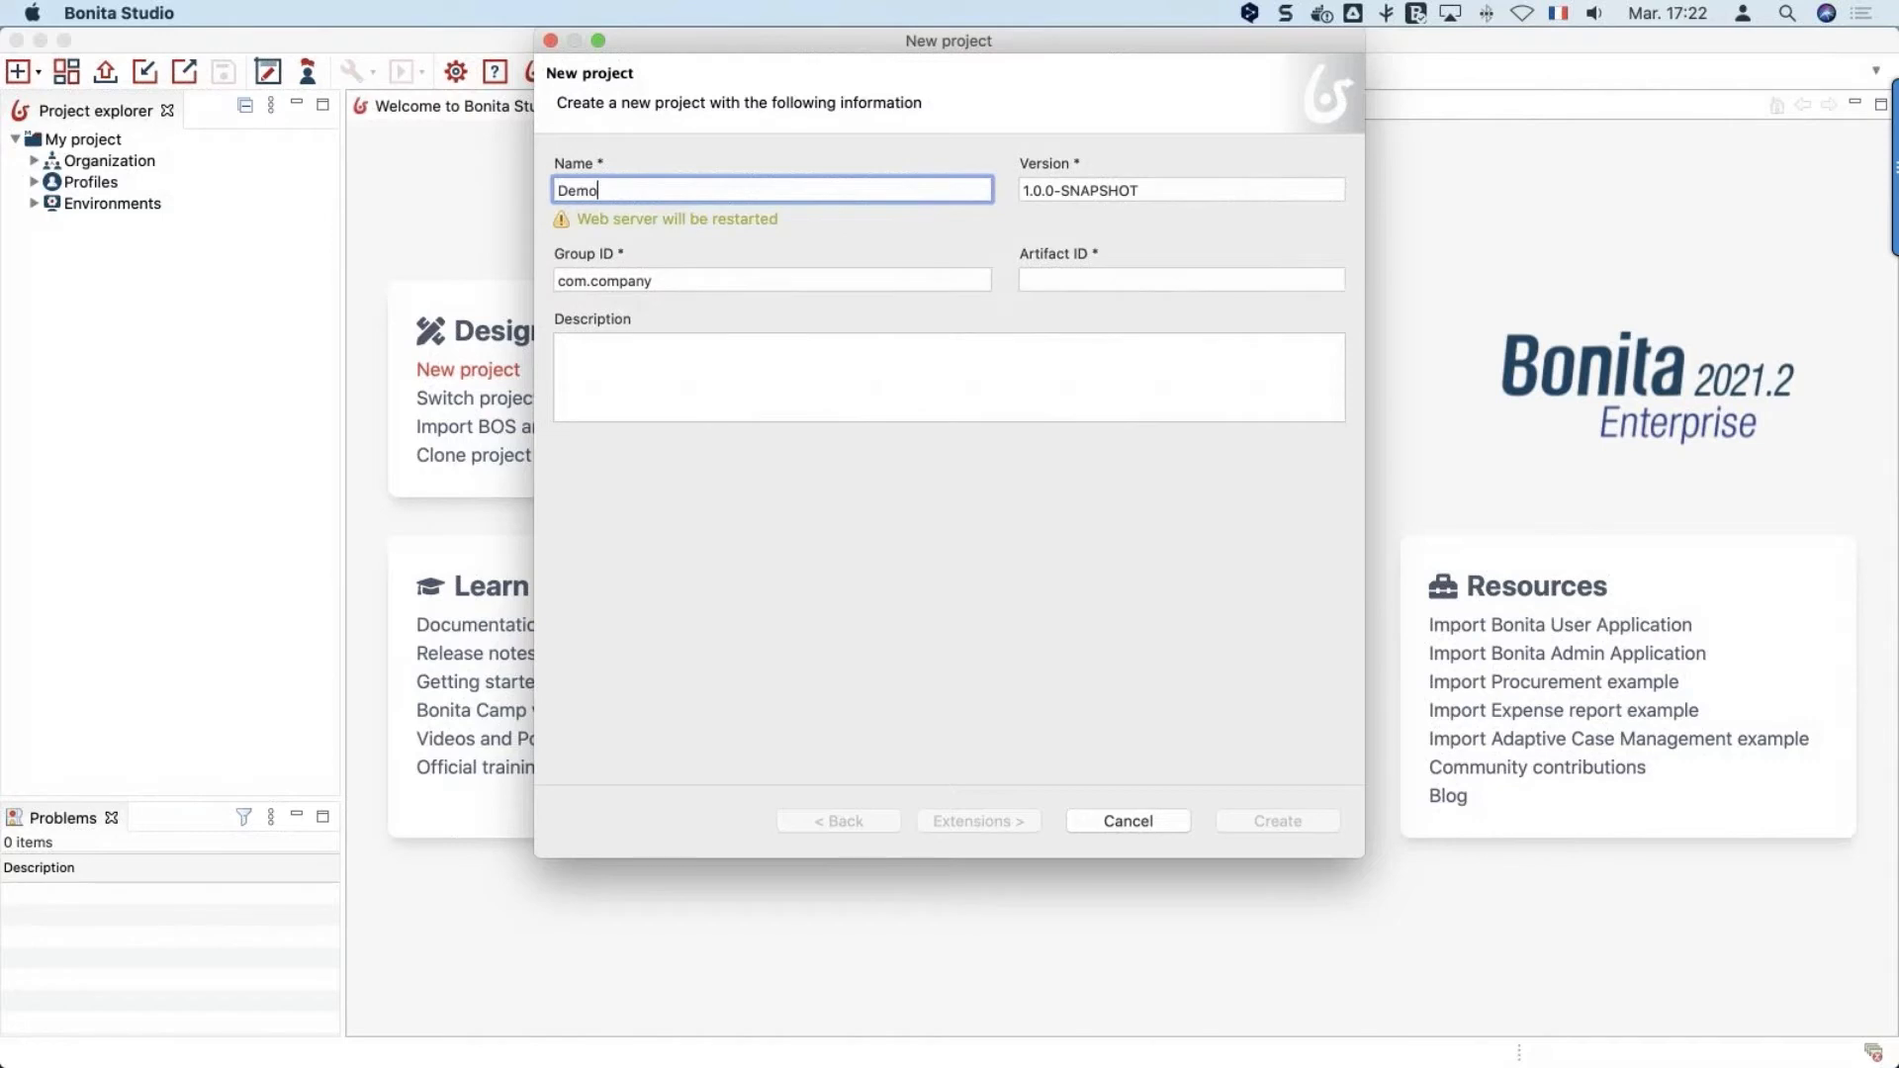
text(Test)
click(1116, 282)
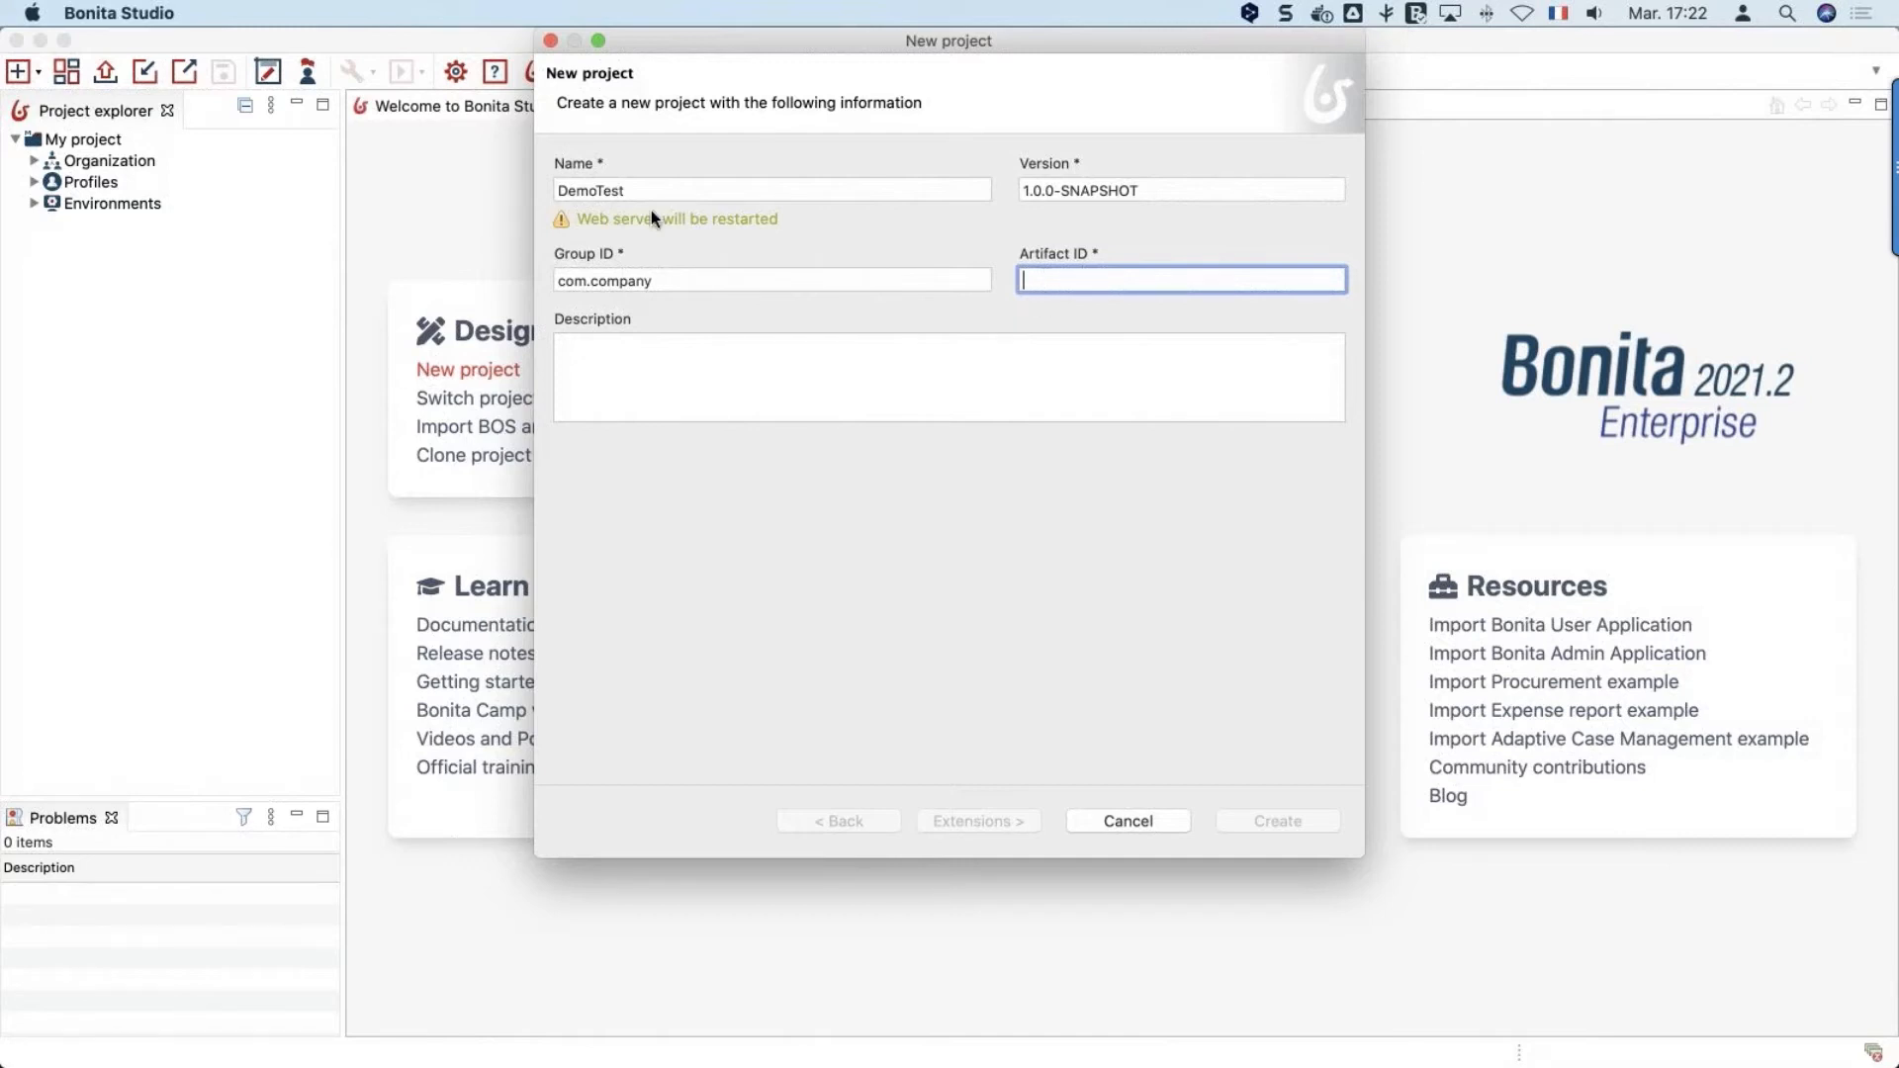
double_click(599, 191)
key(super+c)
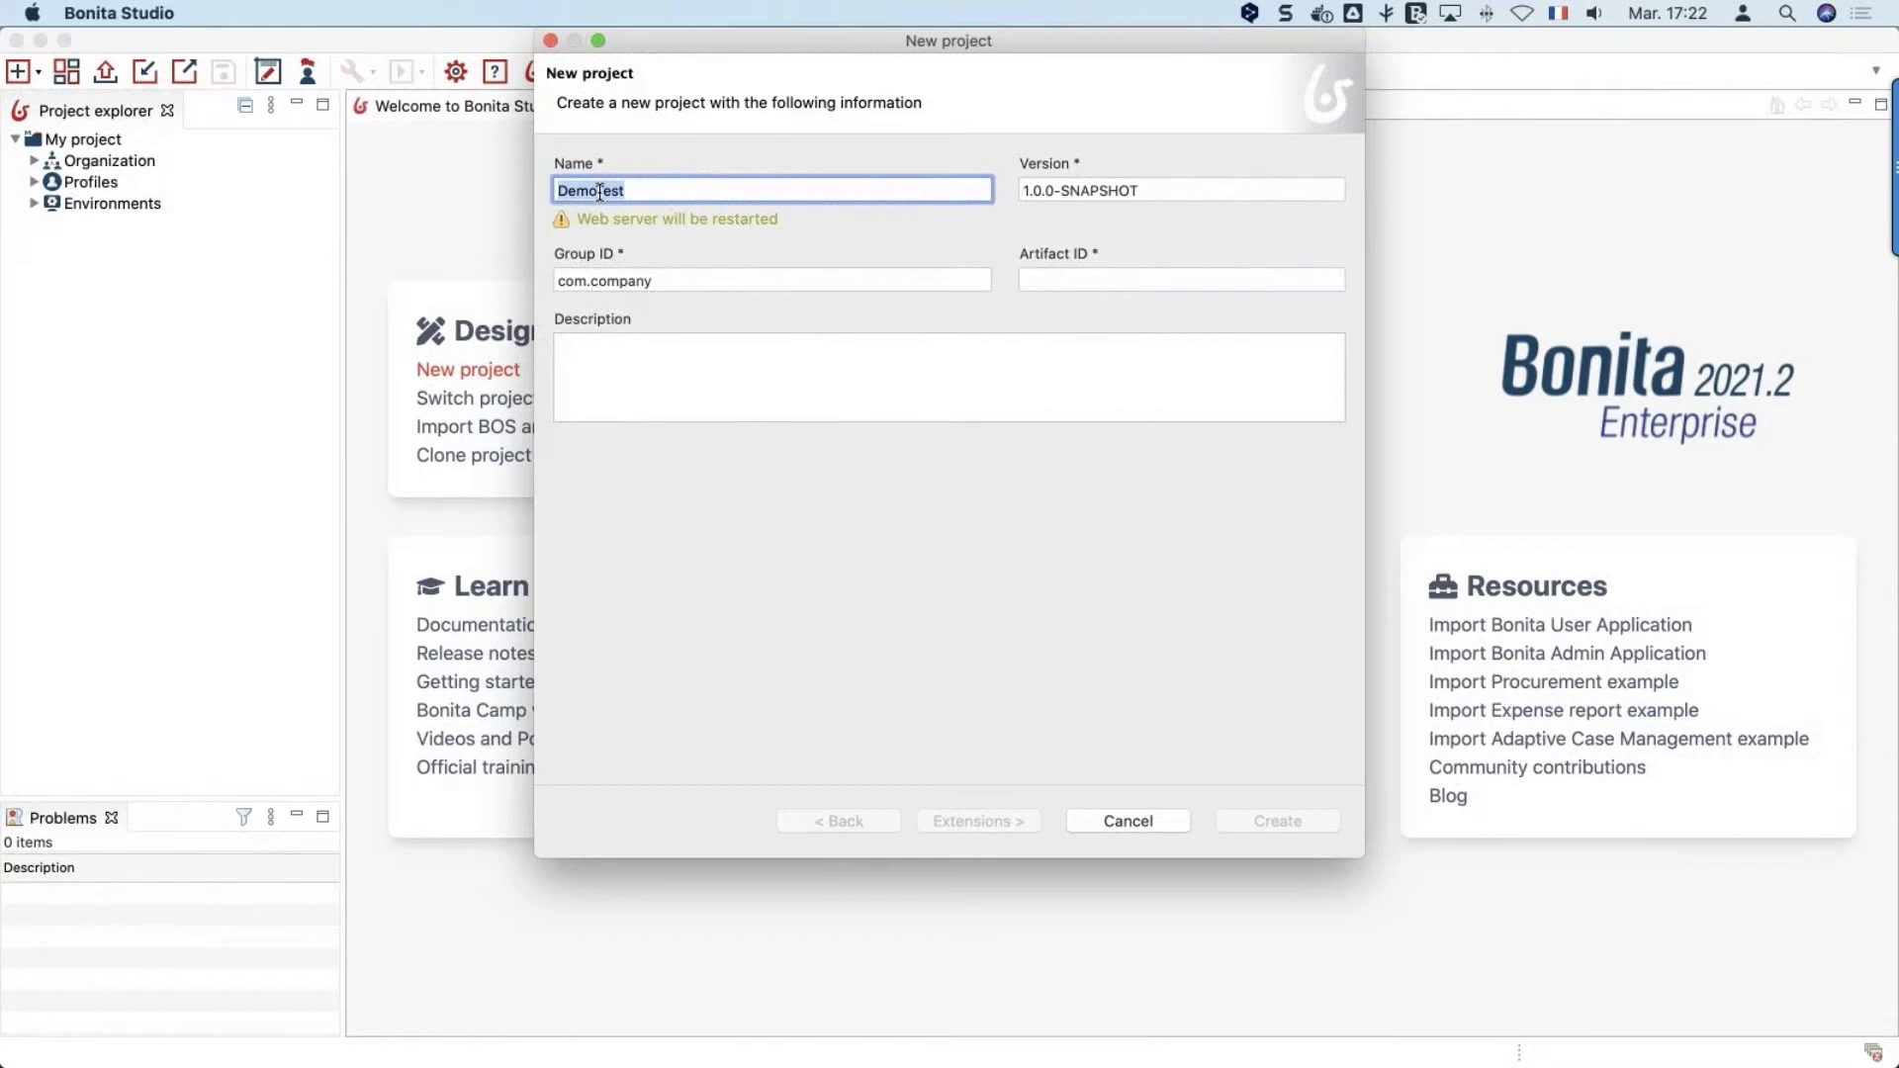
click(1111, 280)
key(super+v)
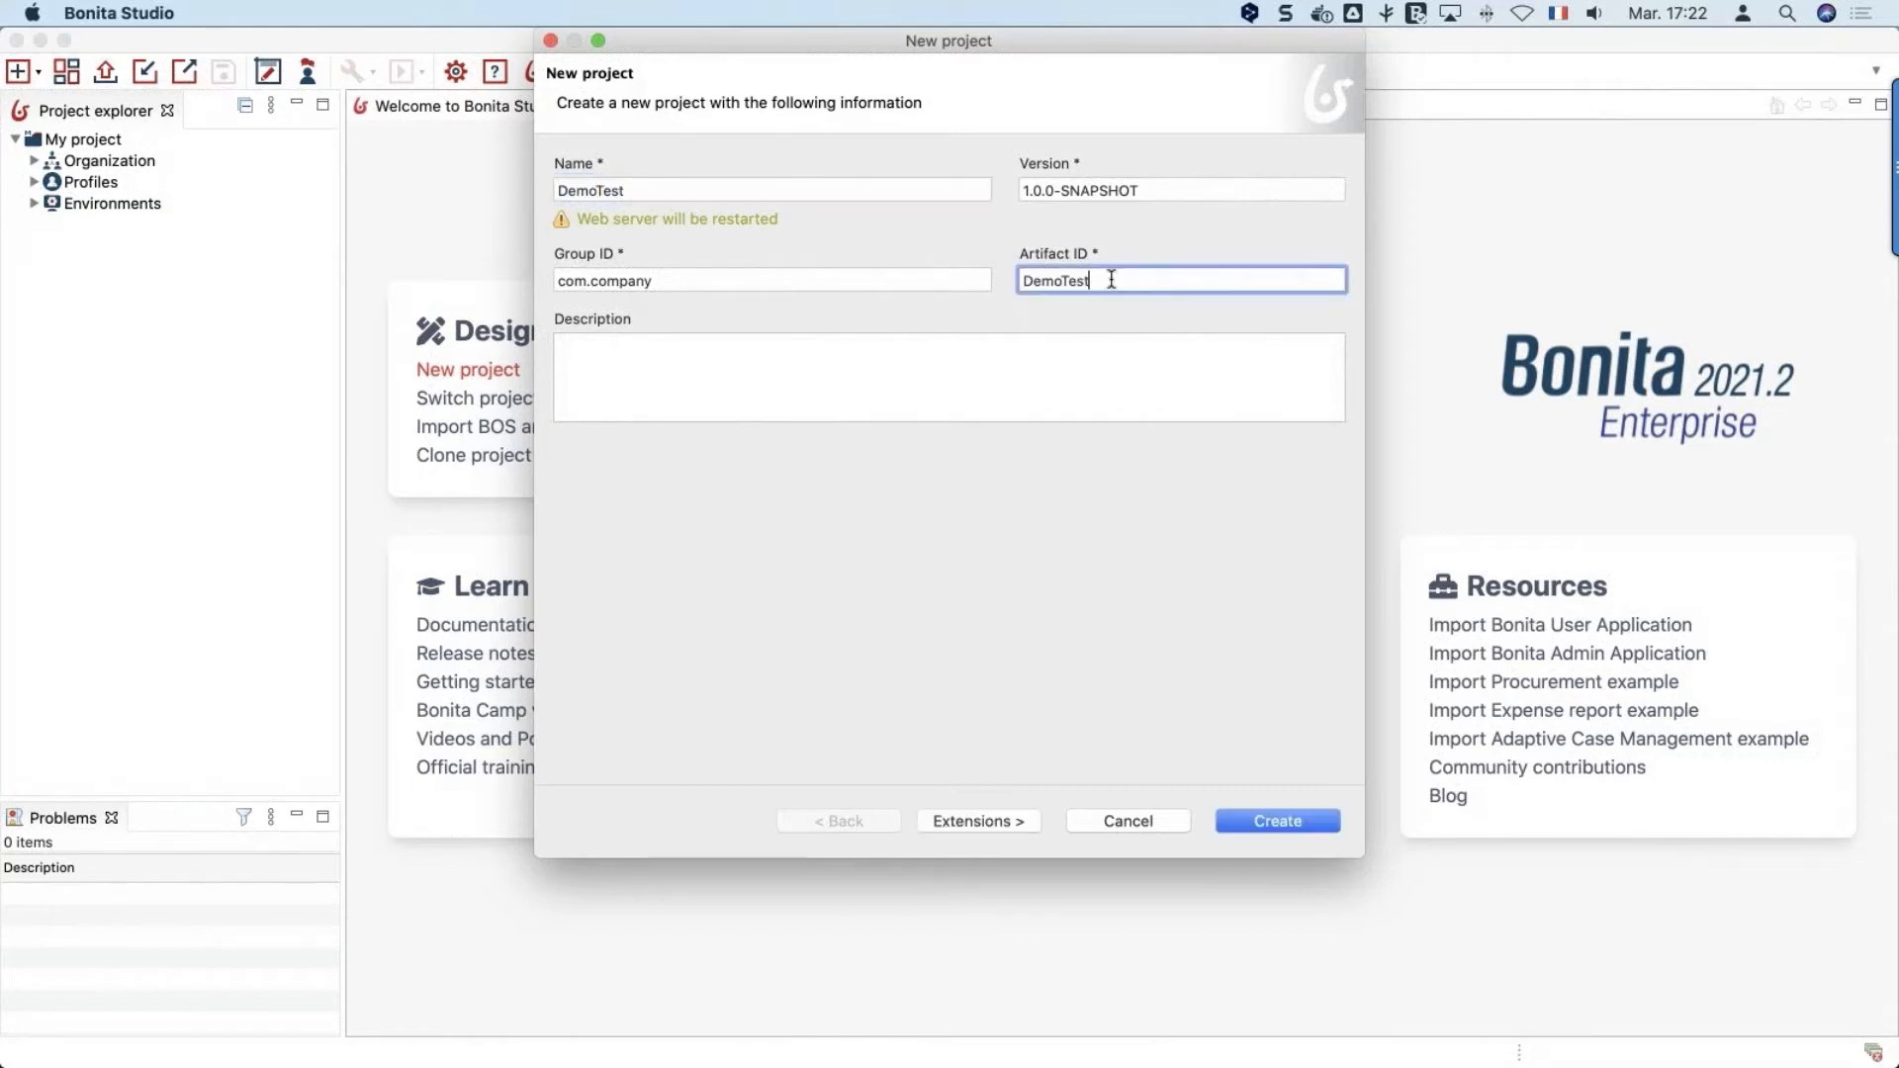
key(Tab)
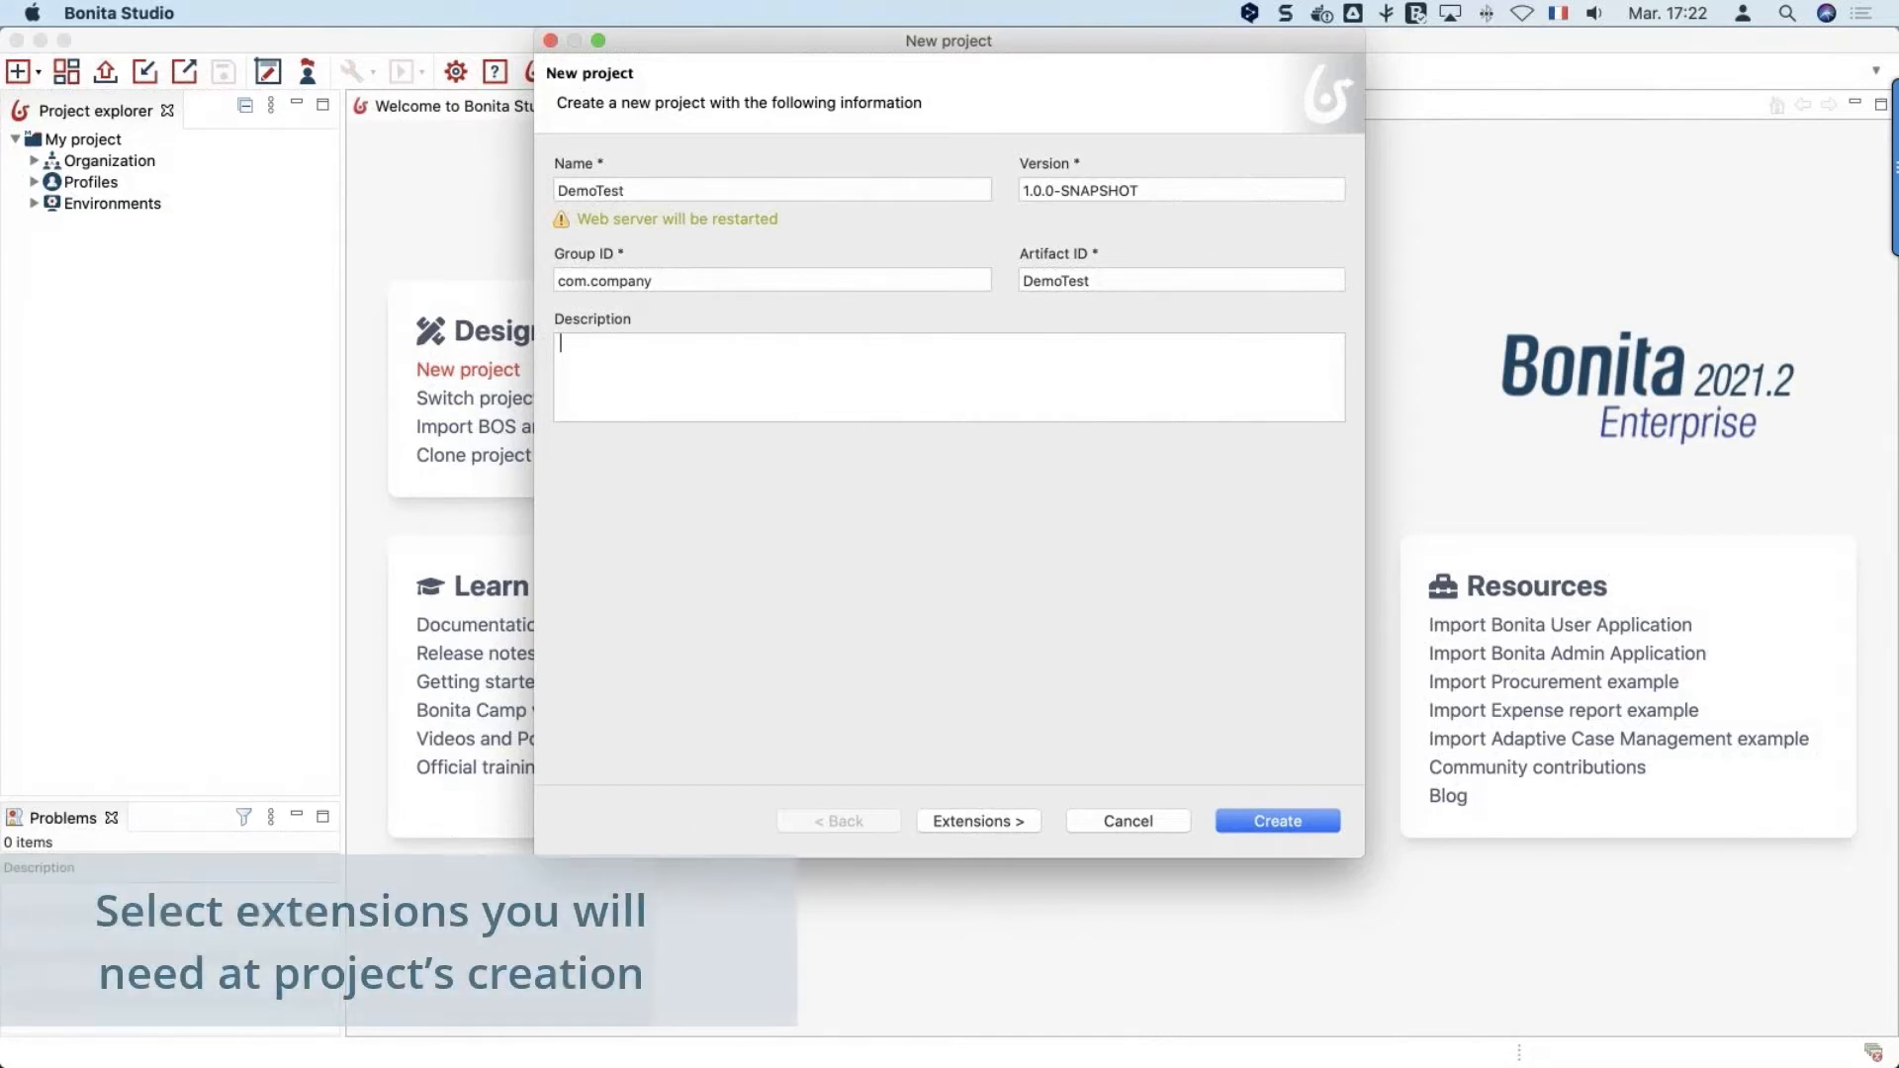
Include the CMIS and Google calendar extensions in the new project and create it
click(989, 822)
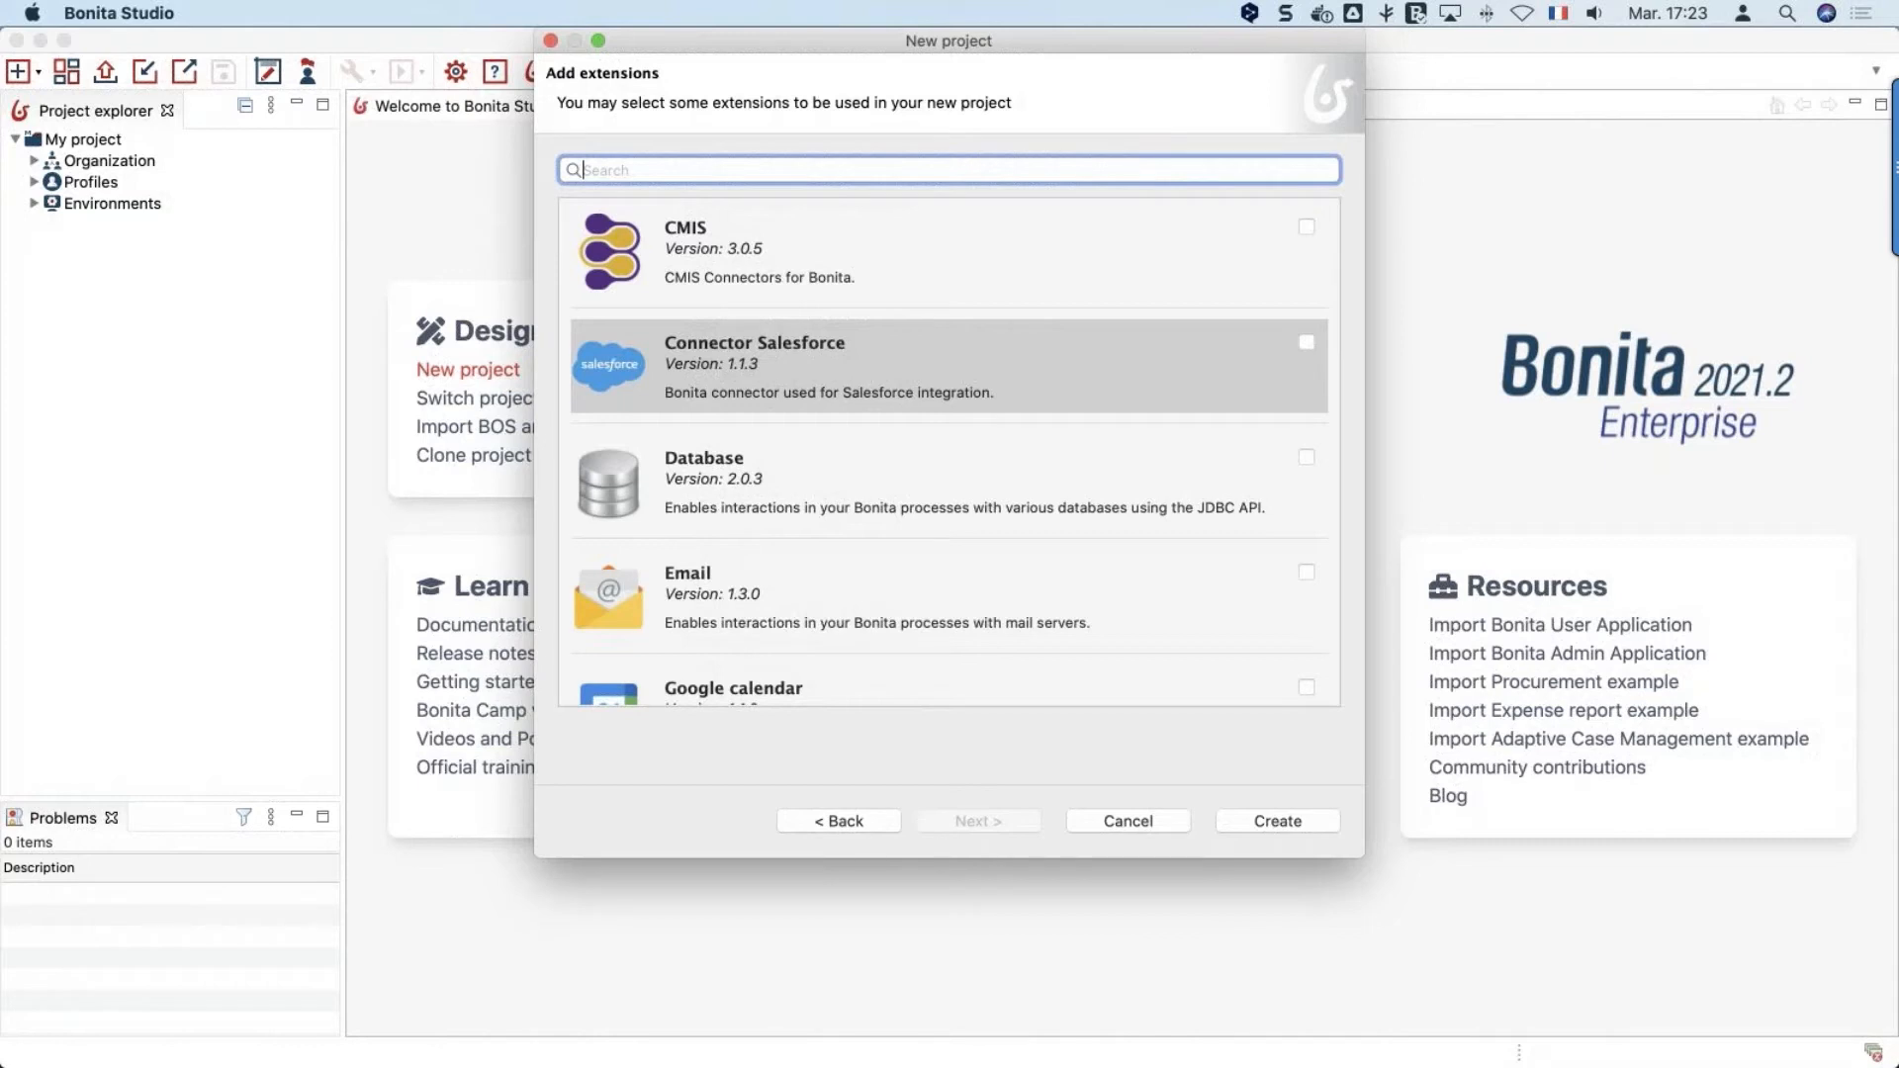
click(1306, 229)
scroll(1311, 376, down, 5)
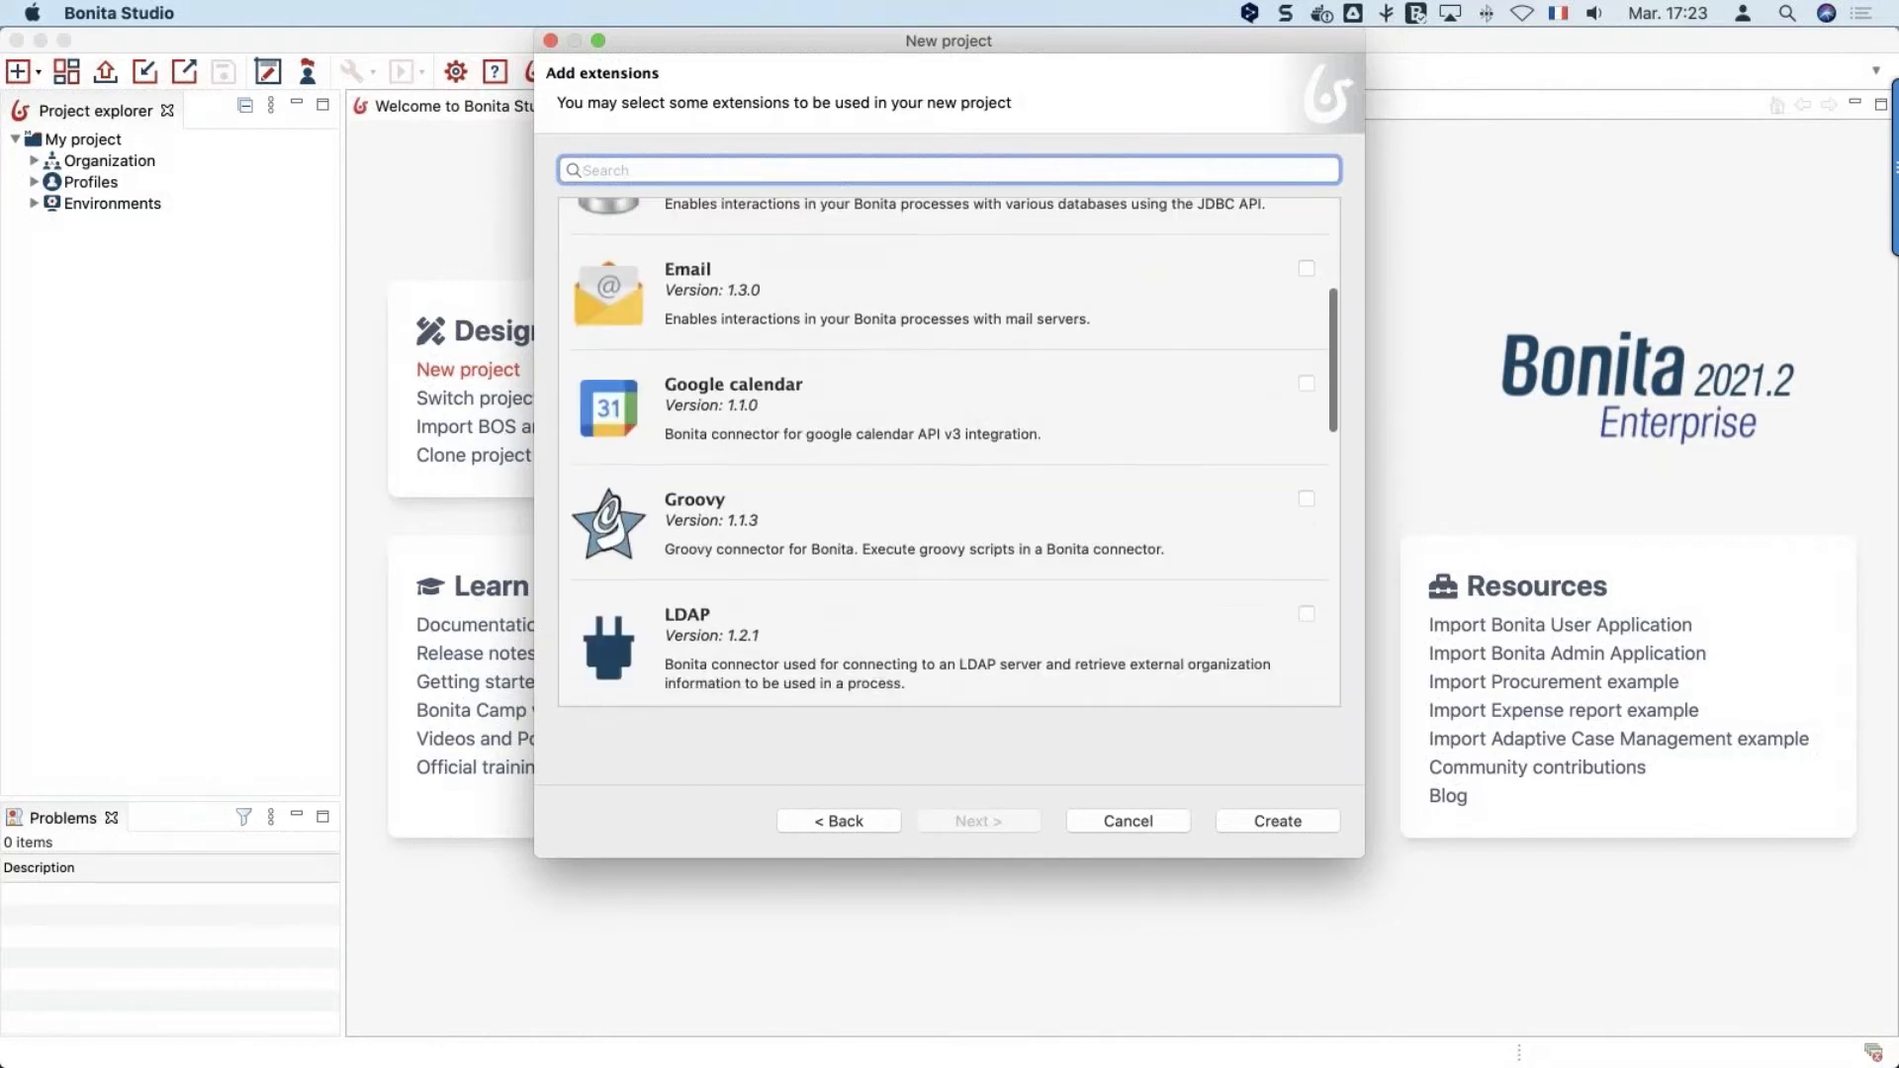
click(1307, 367)
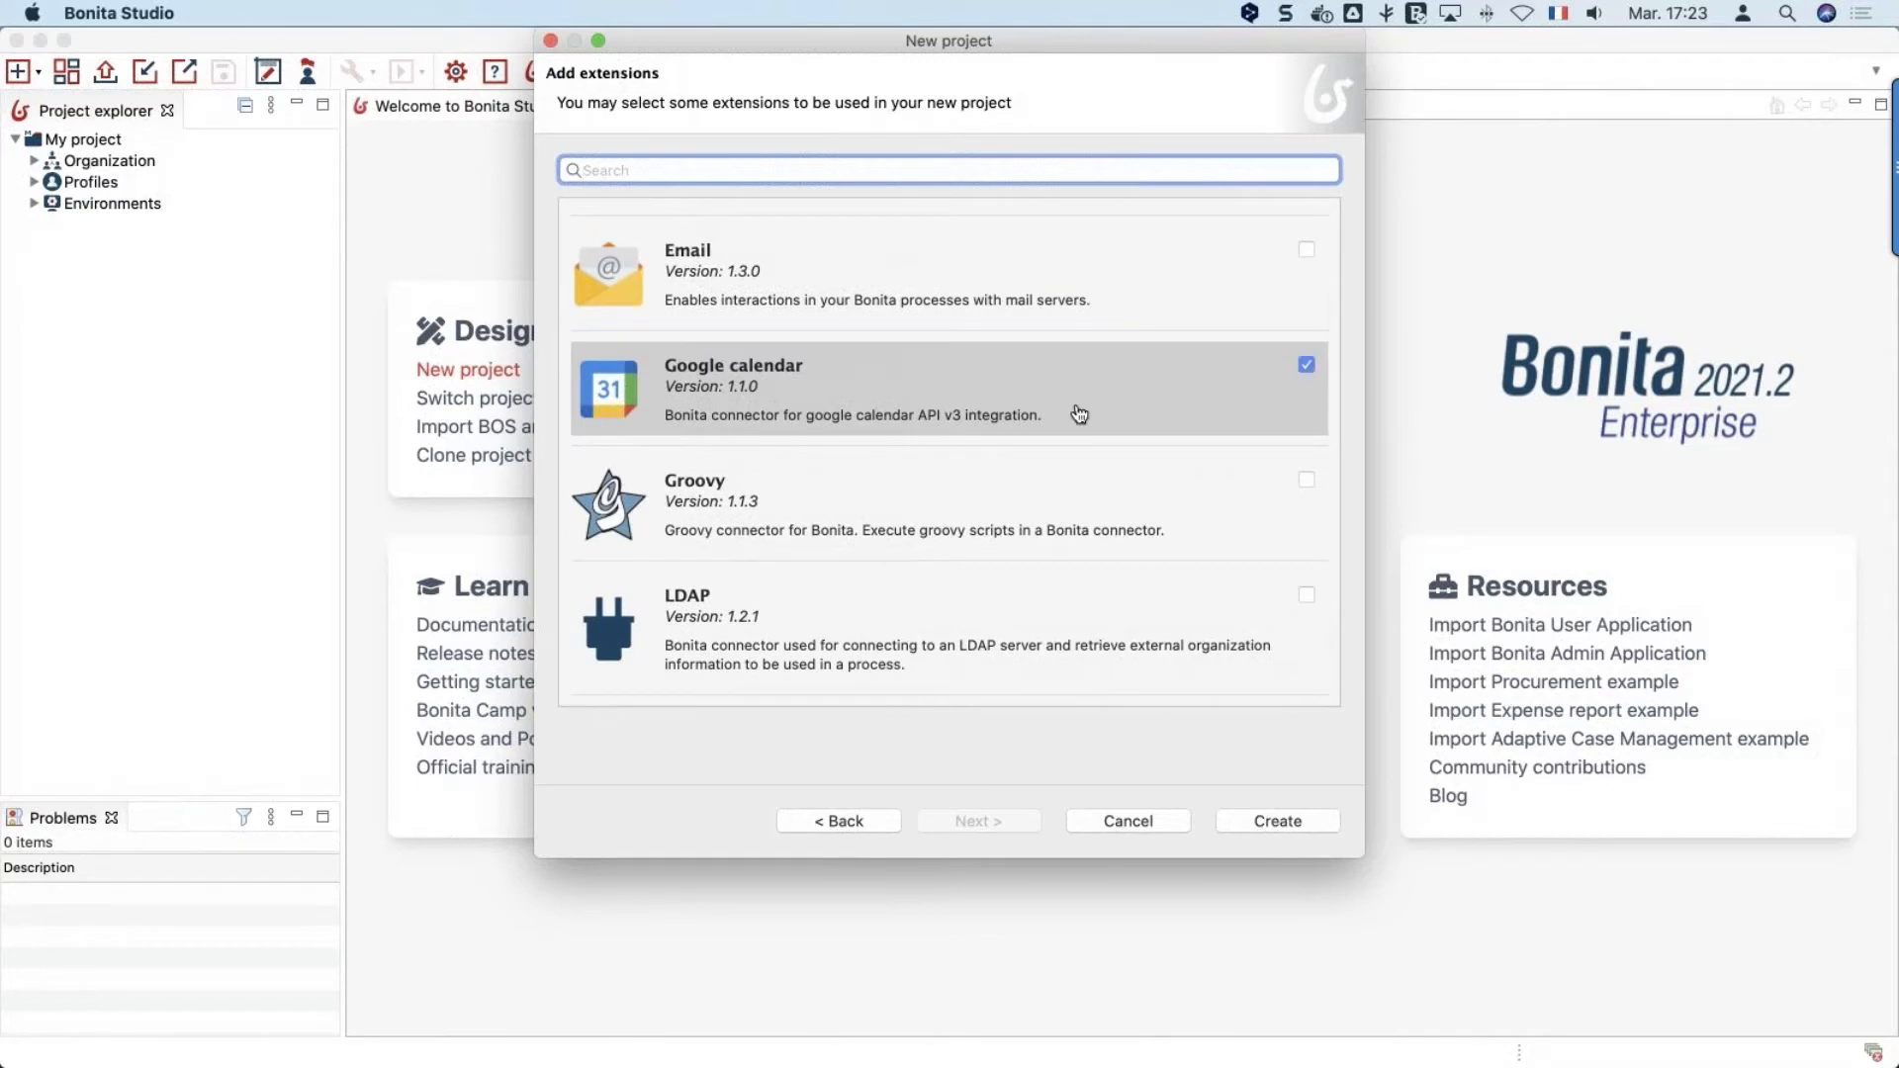
click(1273, 821)
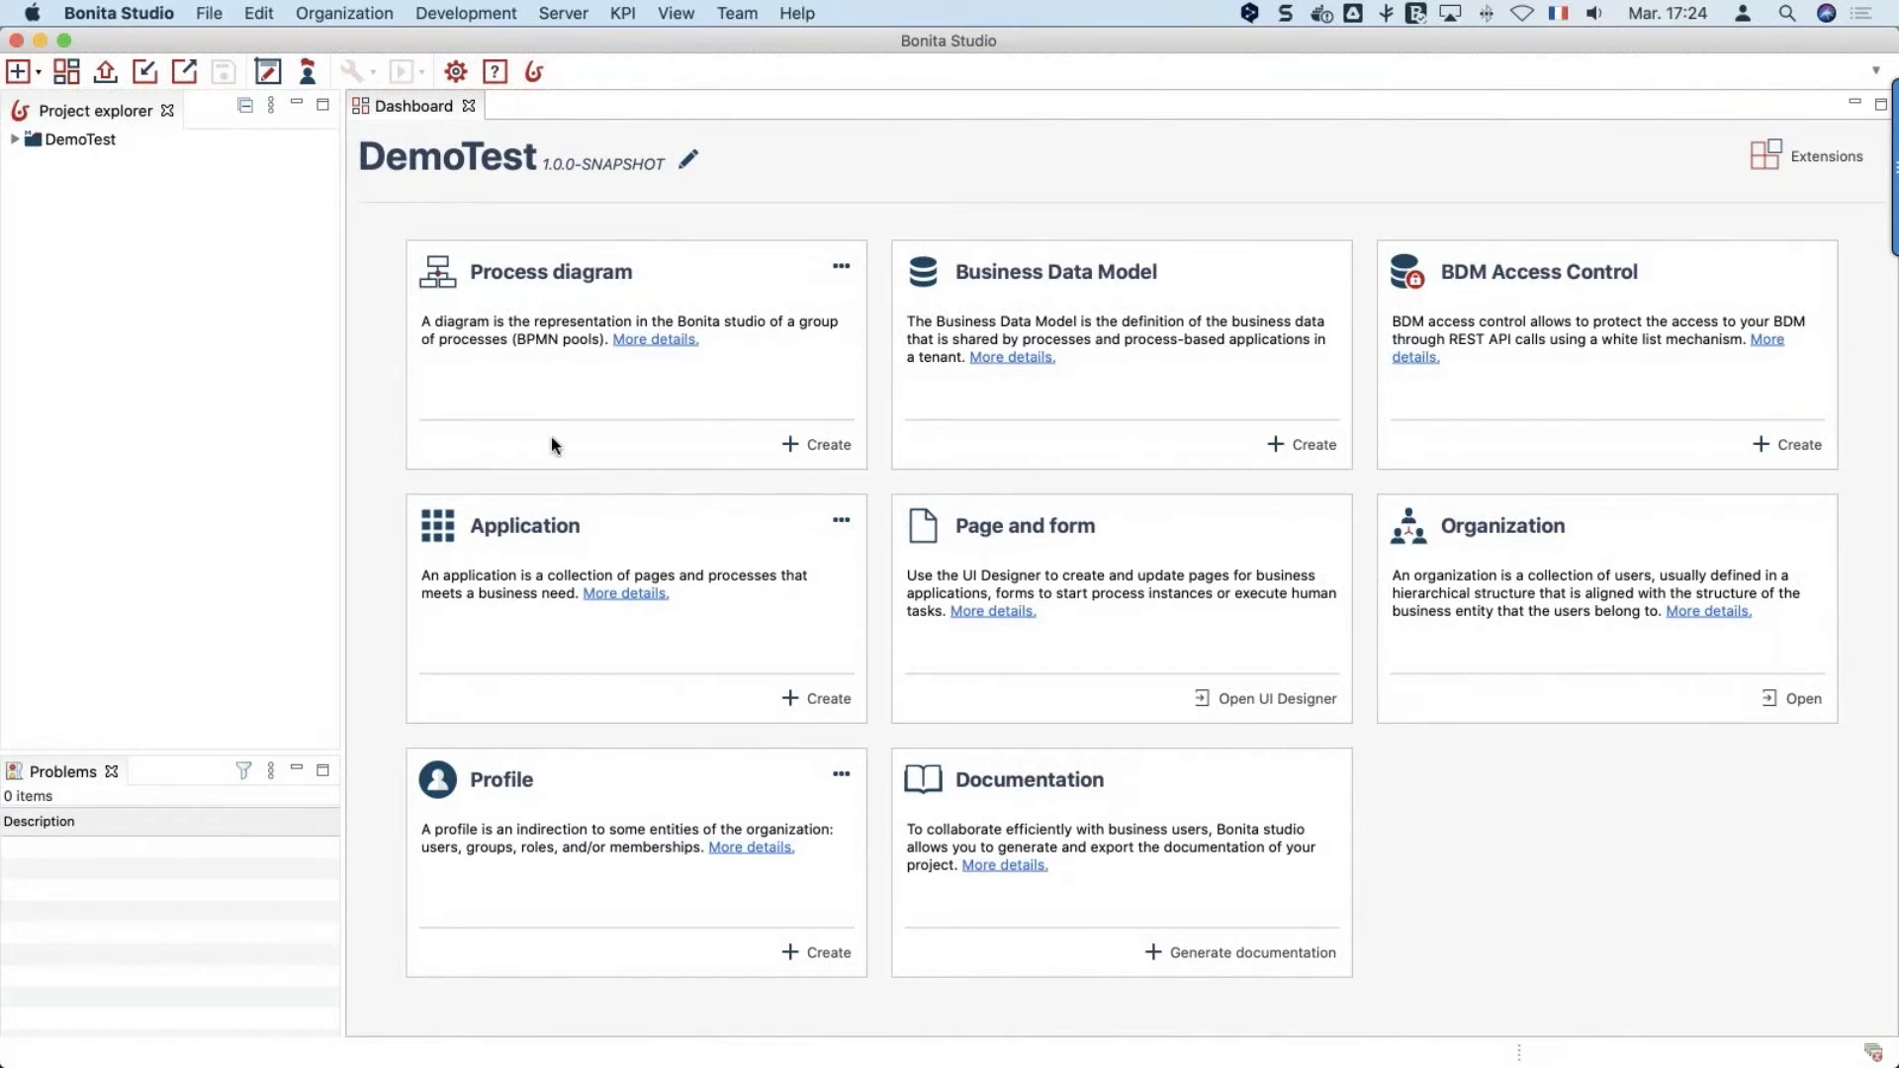
Expand the DemoTest project in the project explorer and look over its contents and available actions
click(332, 12)
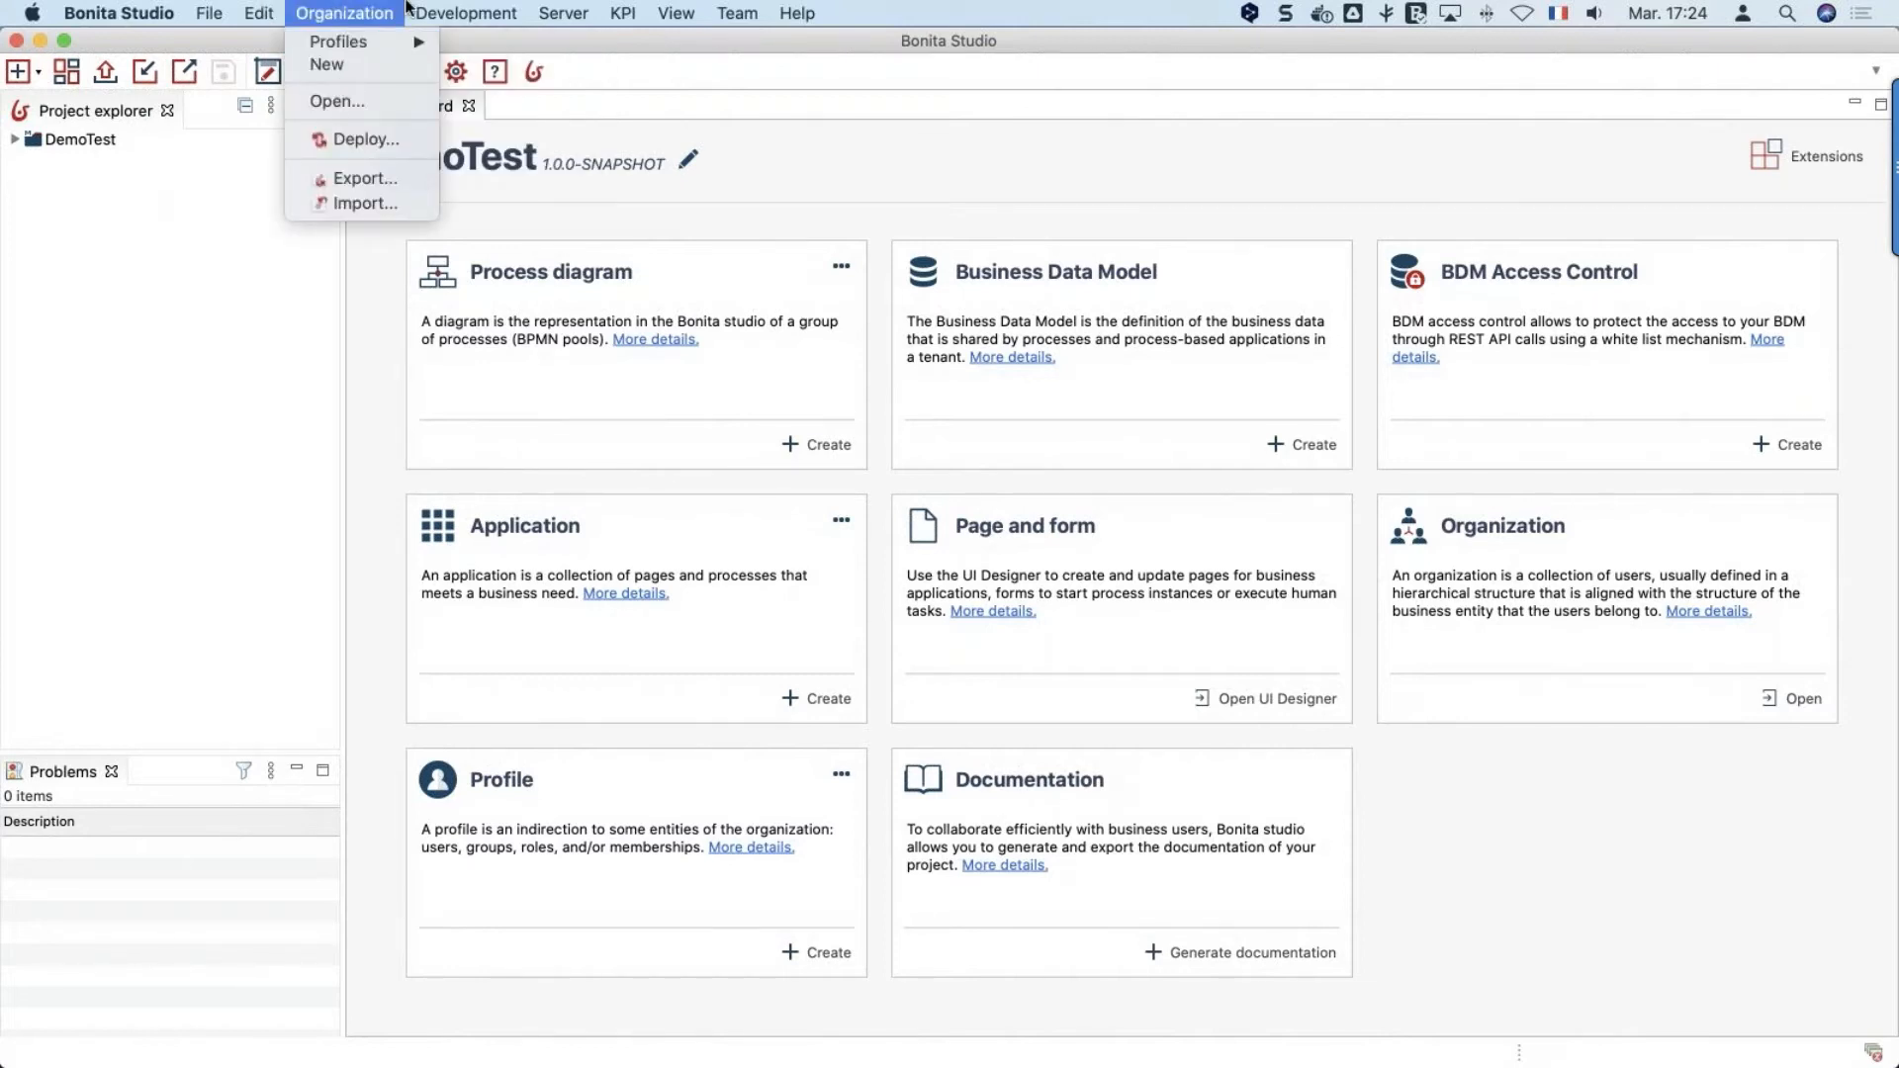
click(93, 379)
click(15, 139)
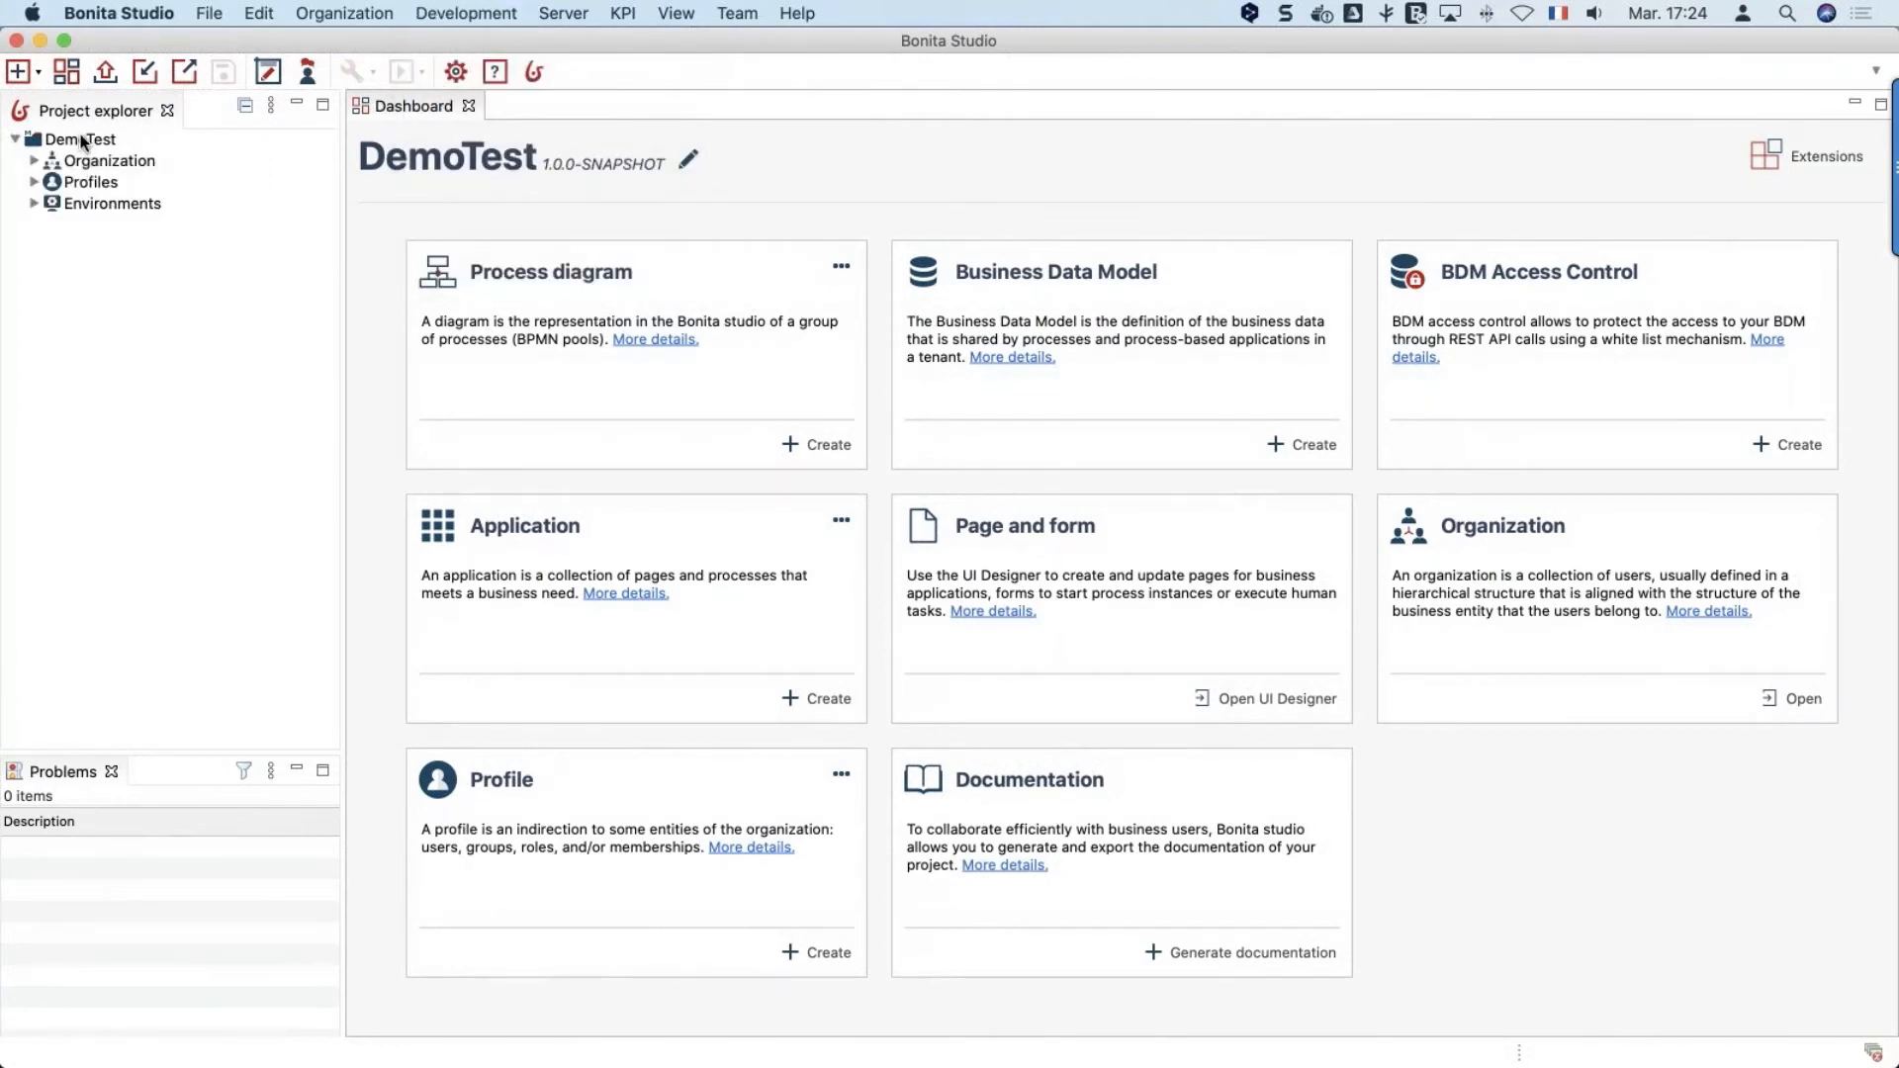
right_click(83, 142)
click(95, 582)
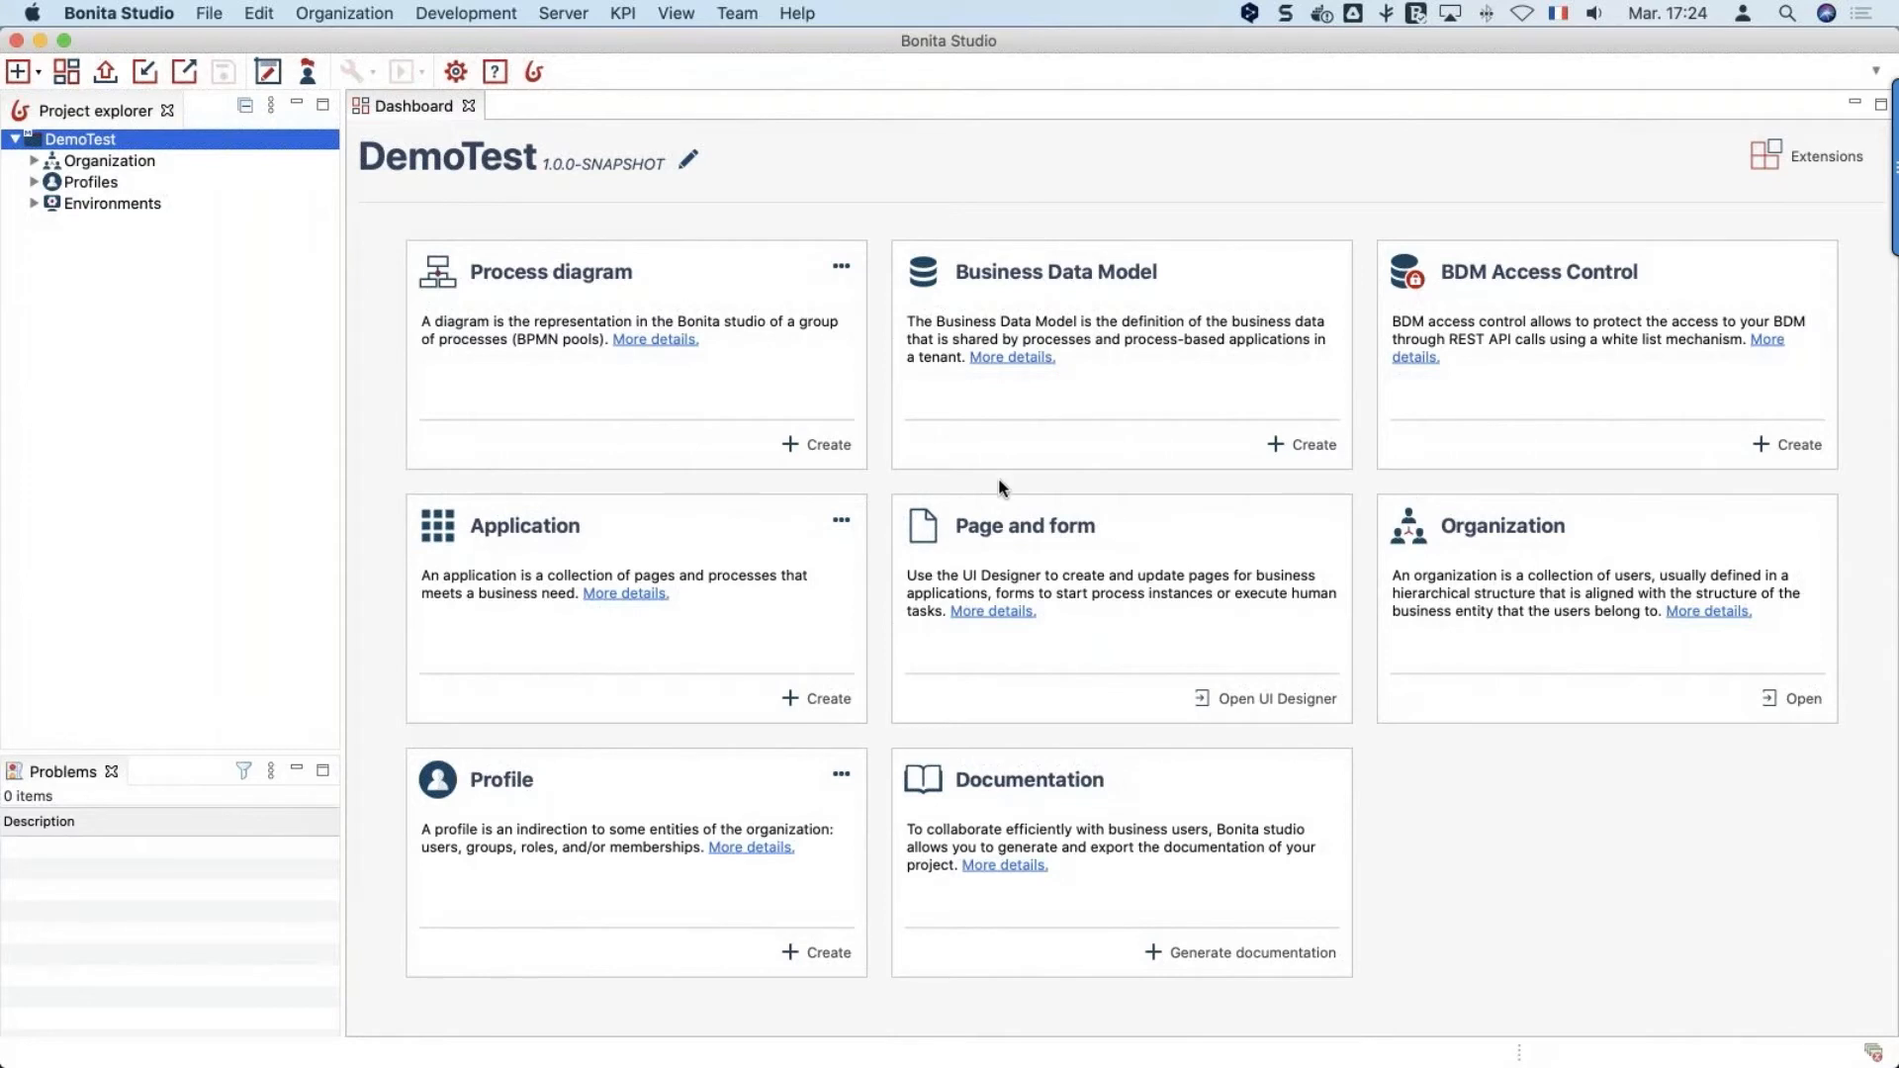
Create a new process diagram in DemoTest, and return to the dashboard to show the project's extensions
click(788, 440)
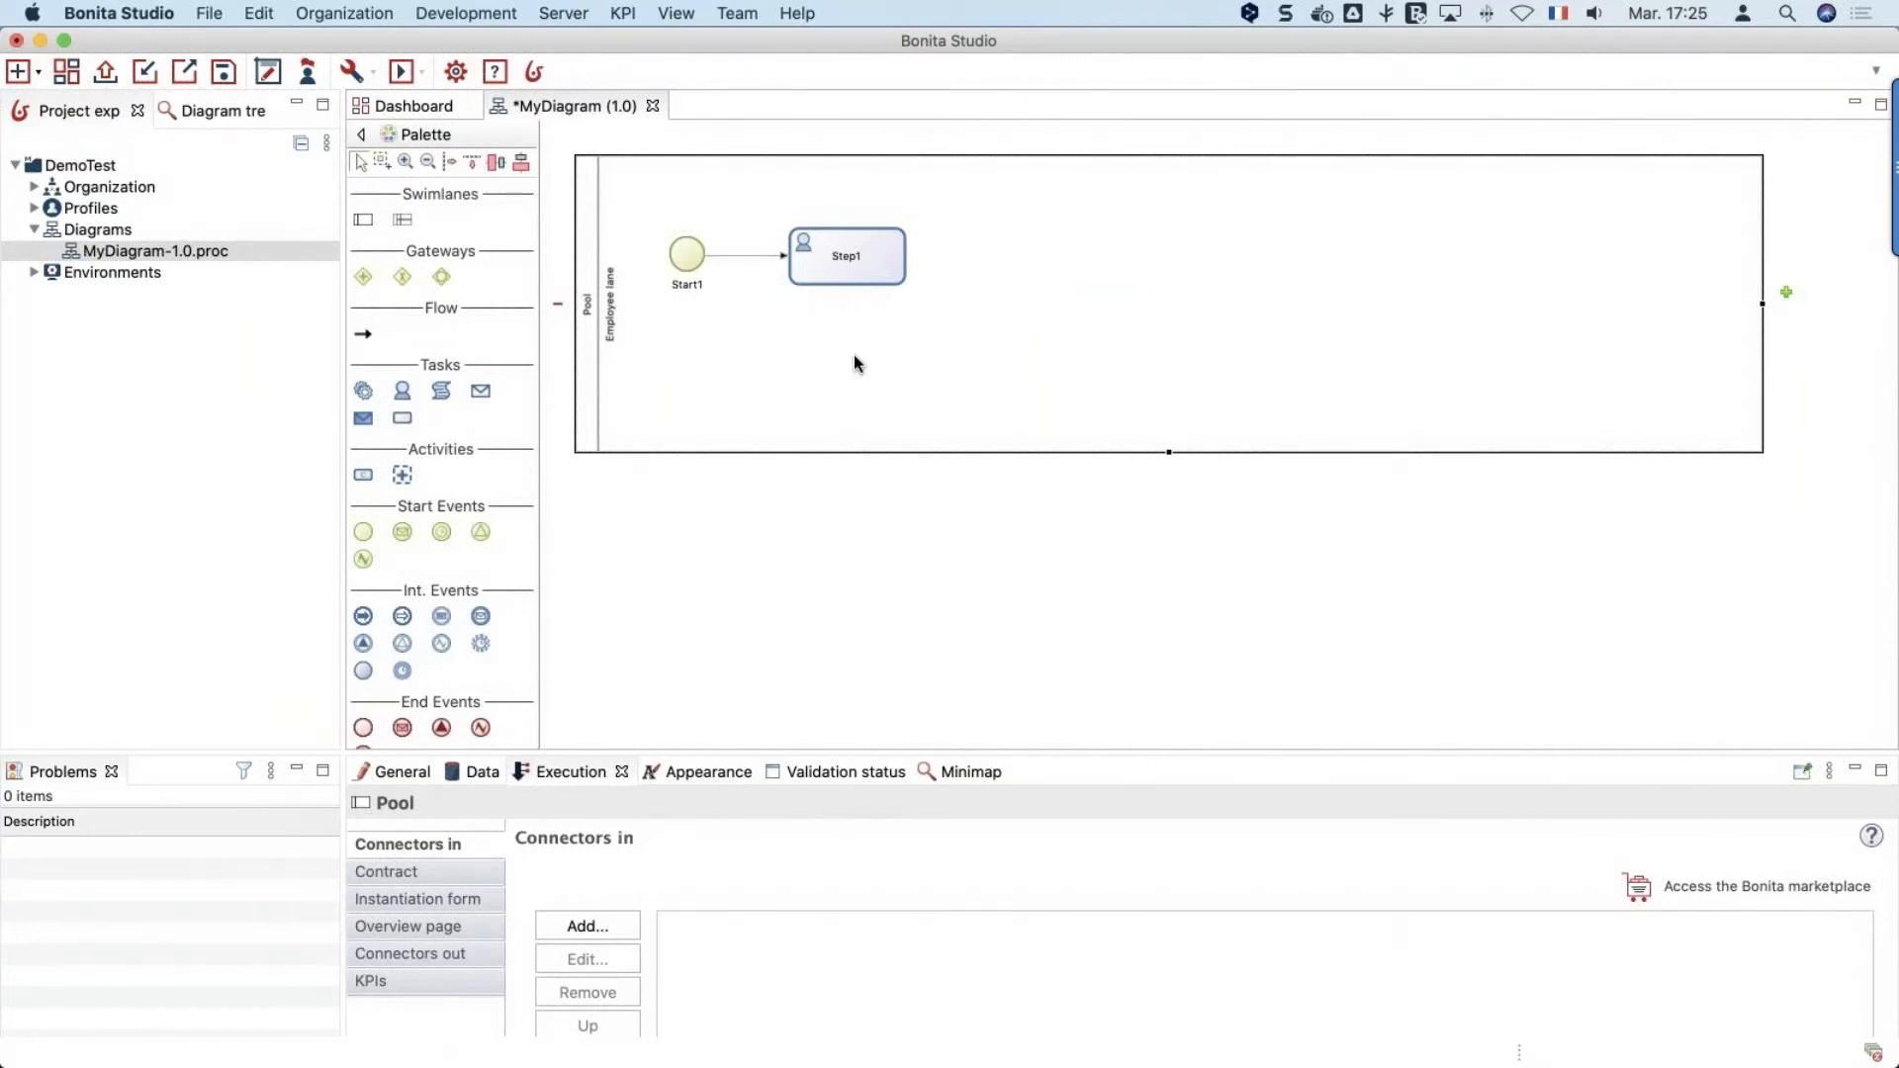
click(356, 108)
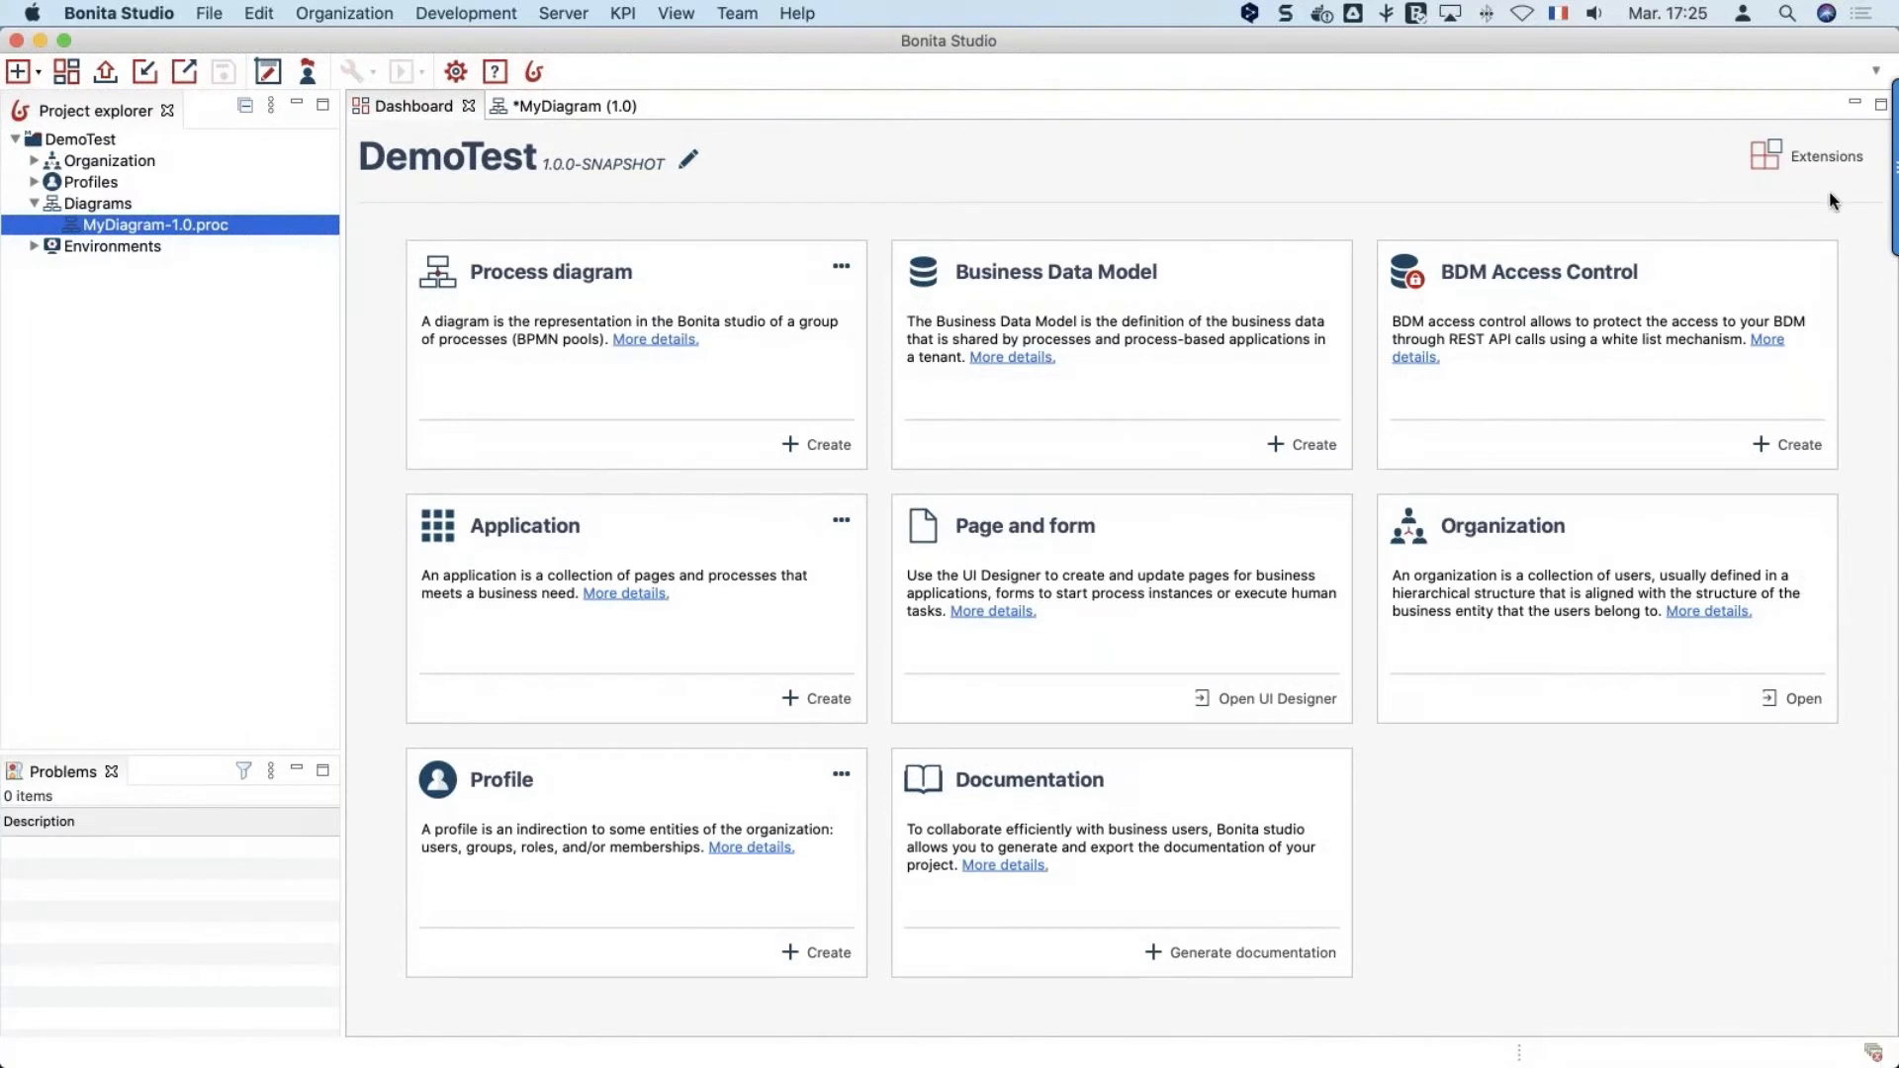
click(1766, 173)
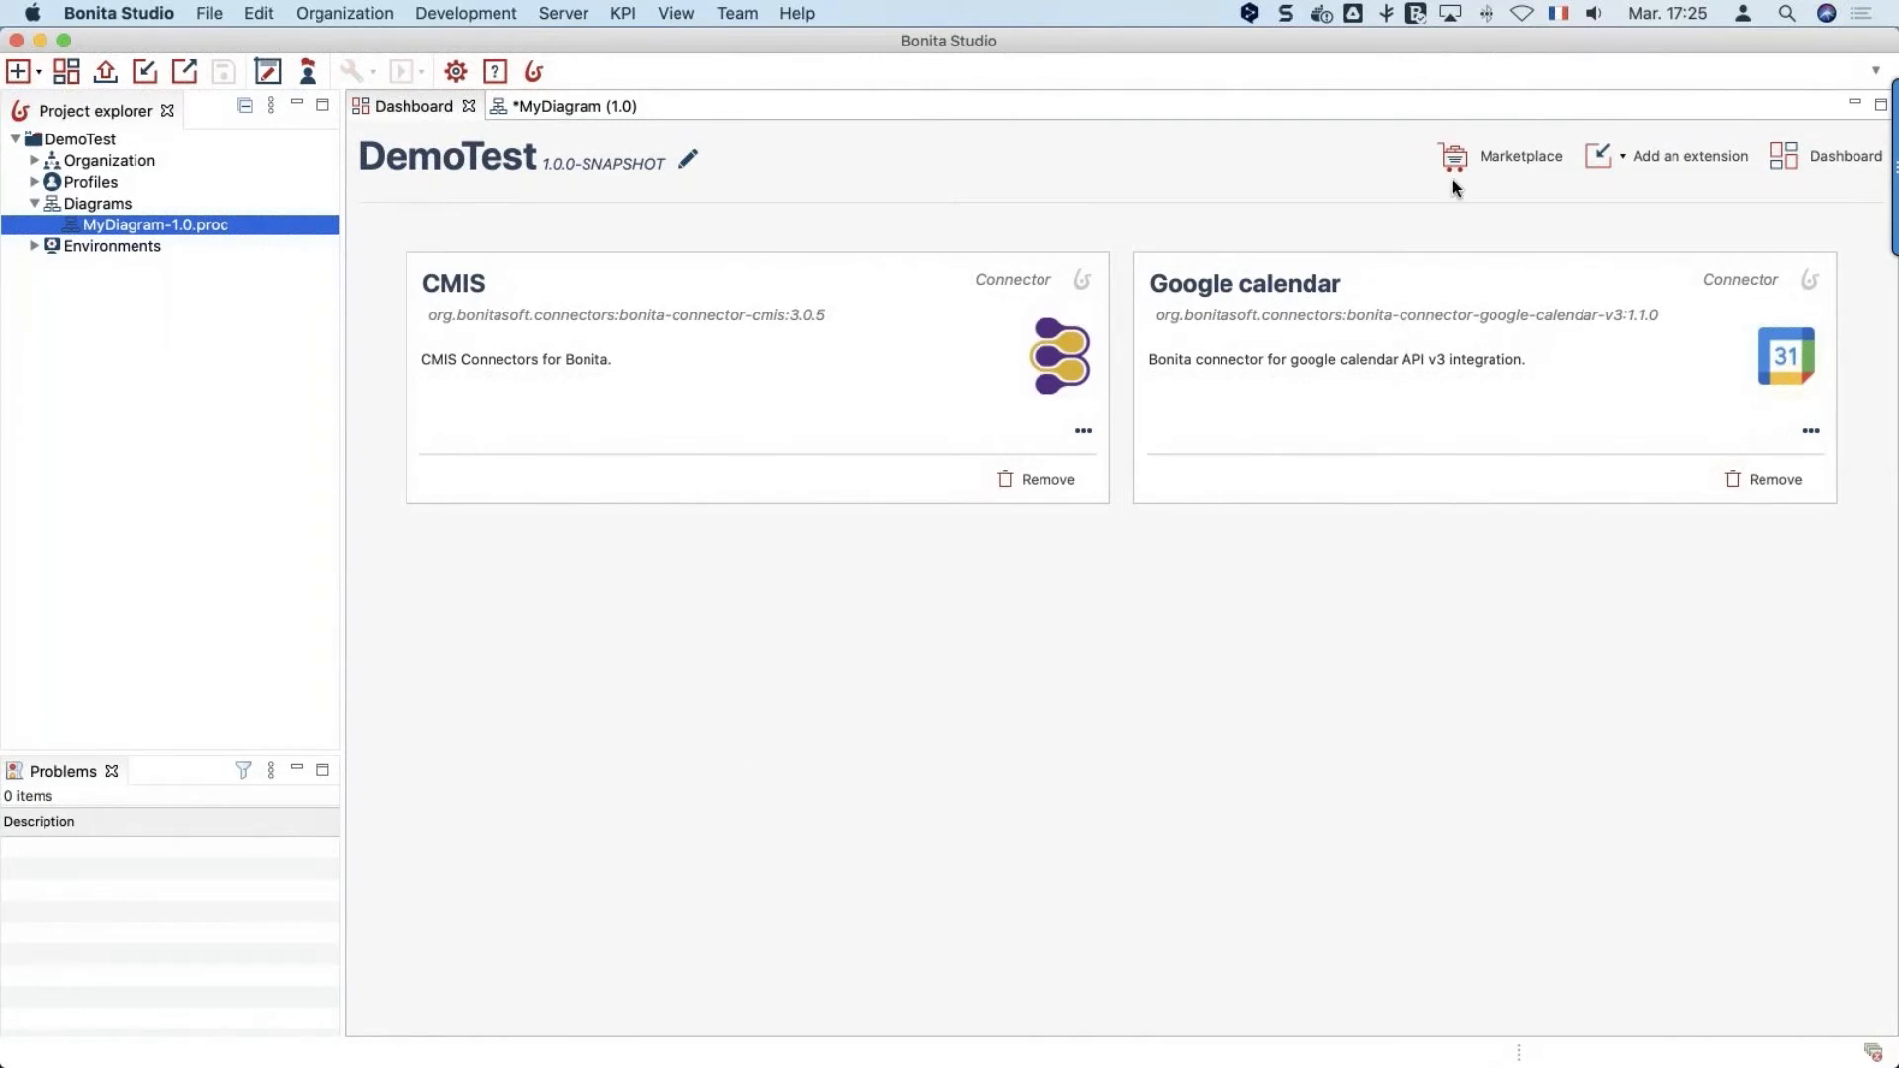
Examine the actor filters offered in the Bonita Marketplace and leave without installing any
click(1493, 162)
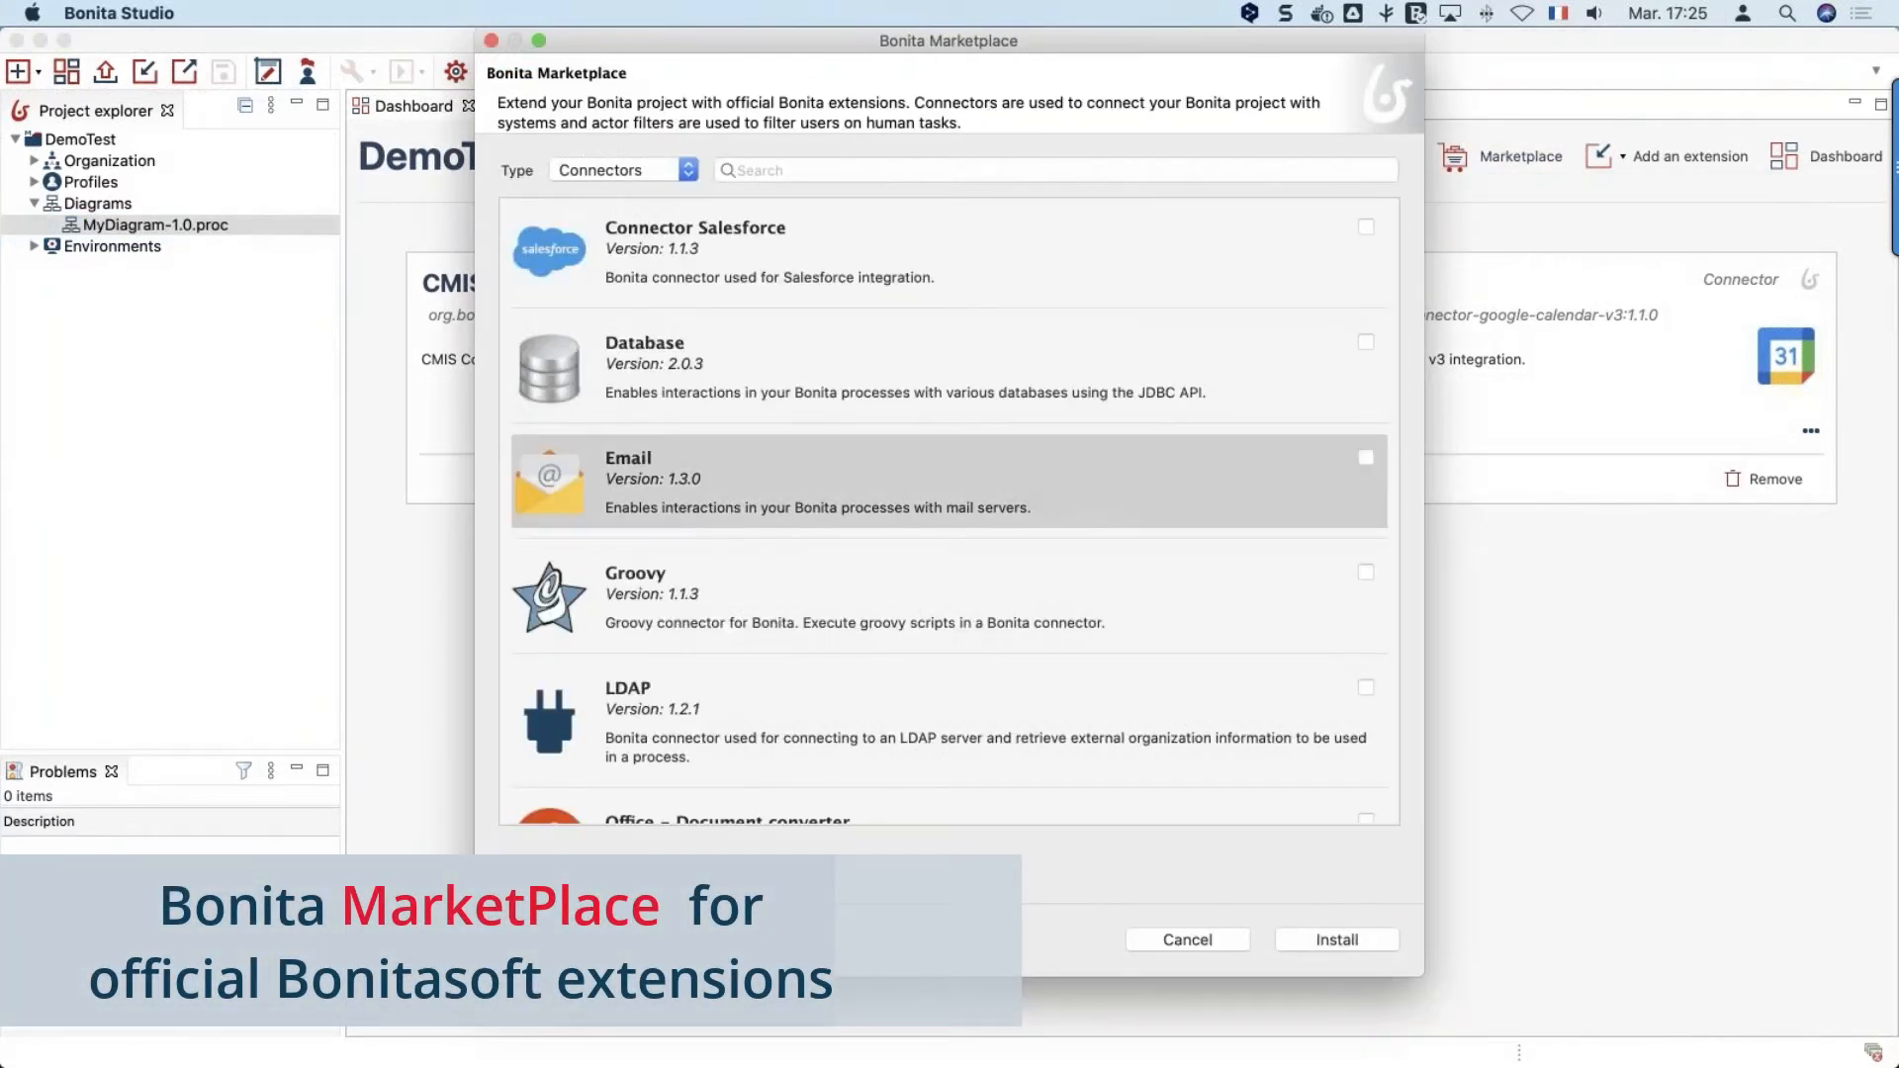
click(682, 172)
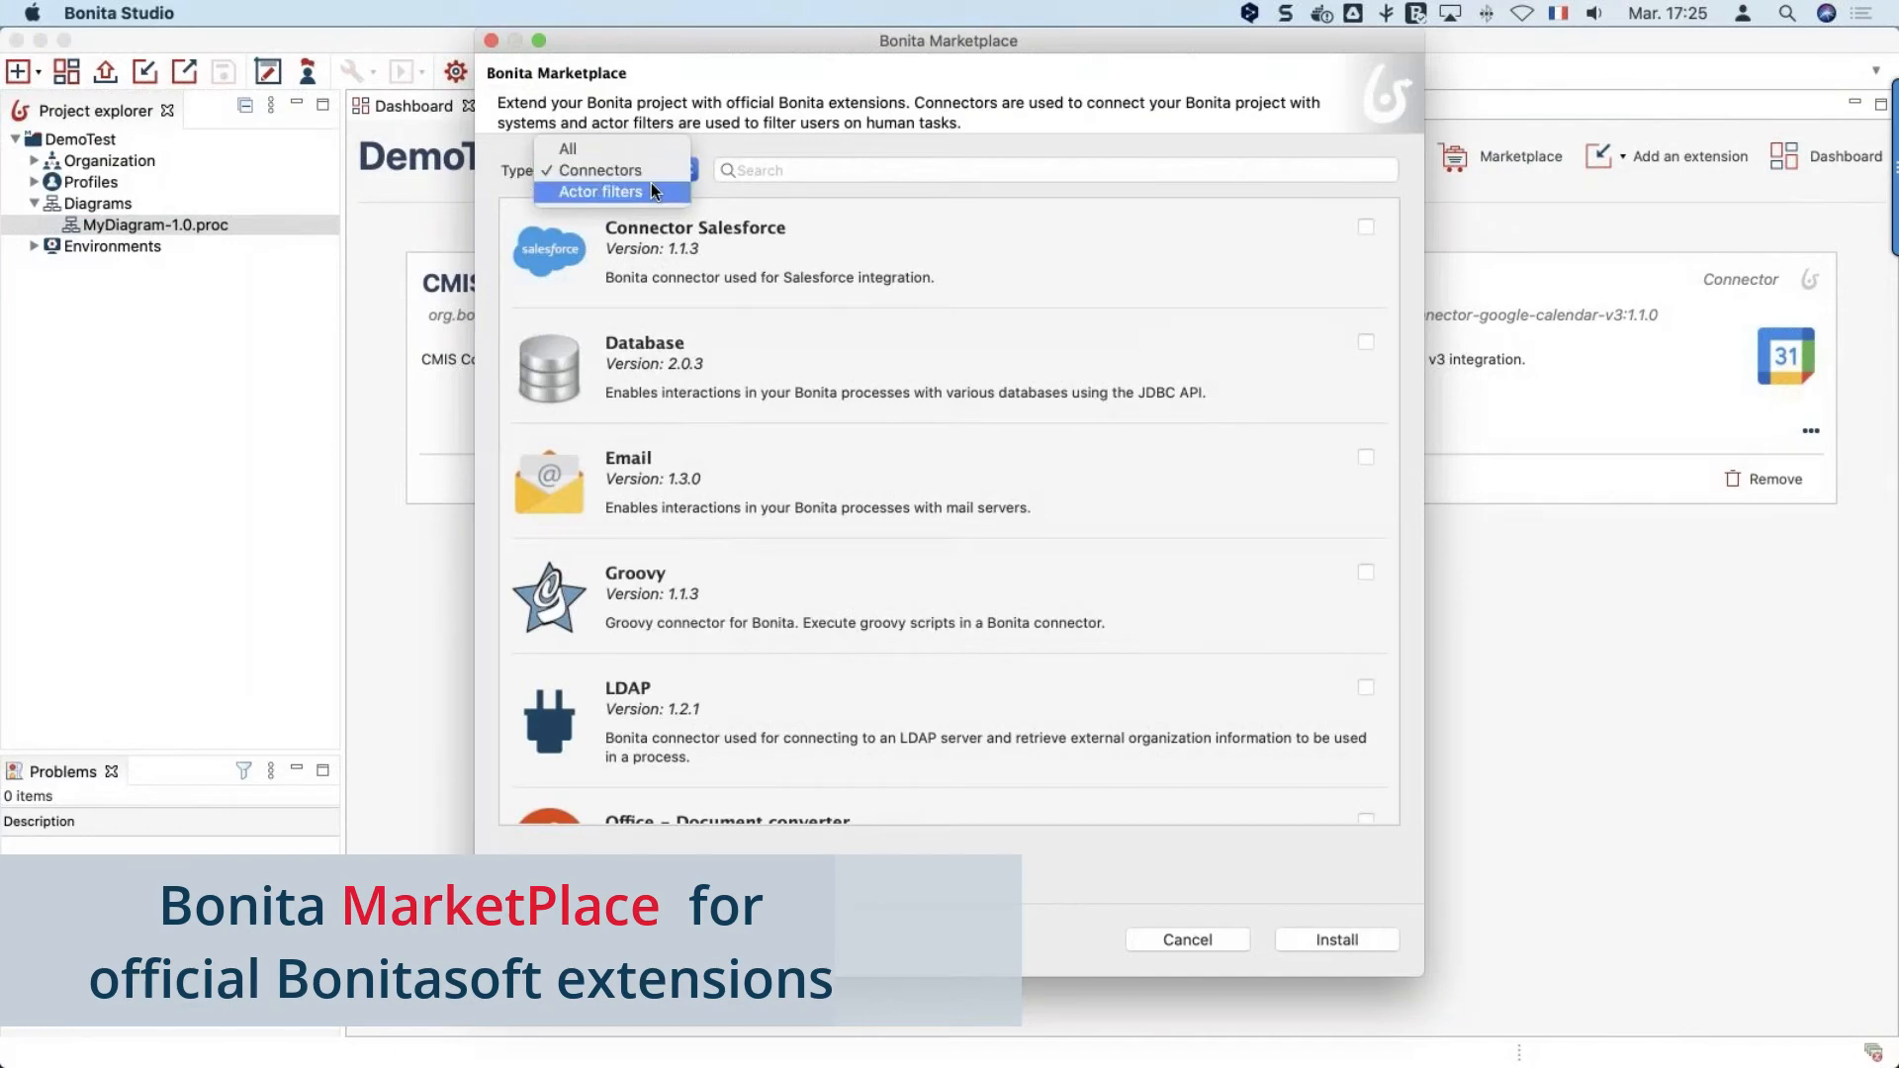
click(652, 191)
scroll(933, 500, down, 2)
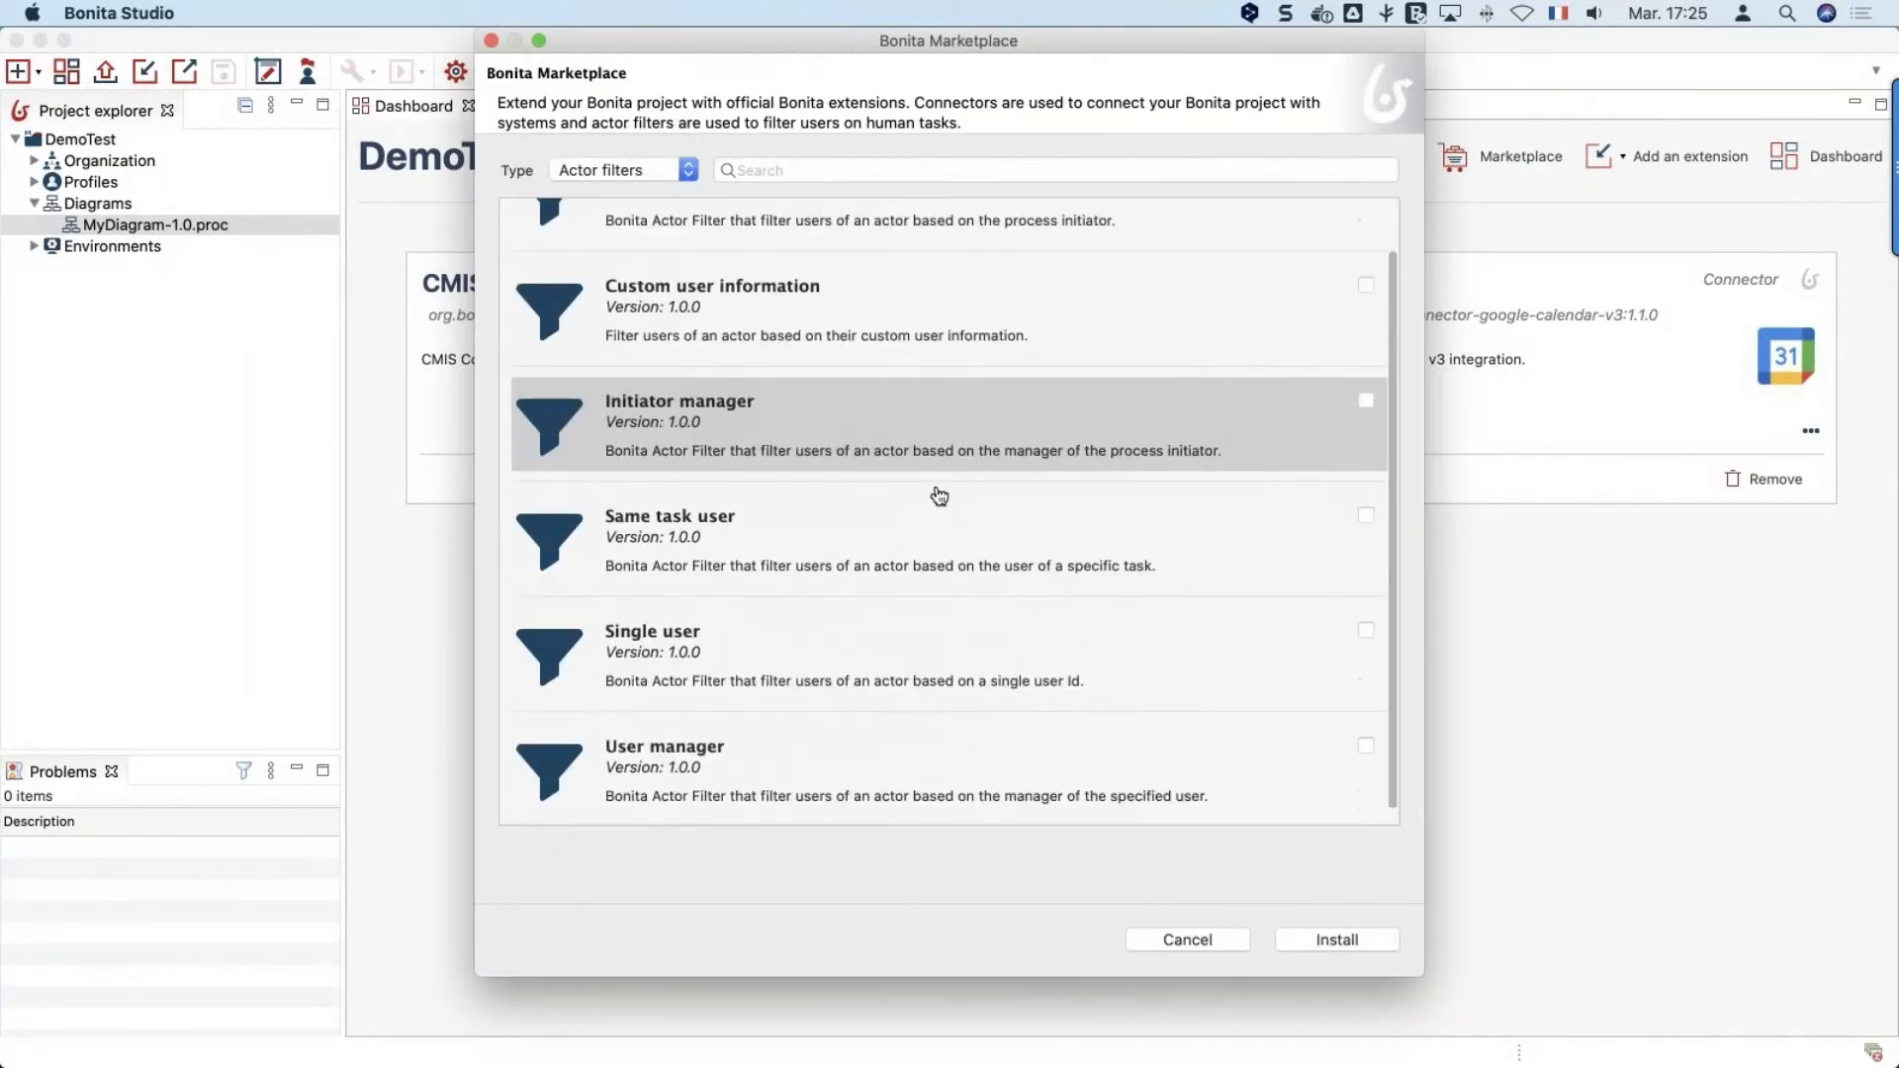
scroll(937, 498, up, 2)
scroll(939, 496, down, 2)
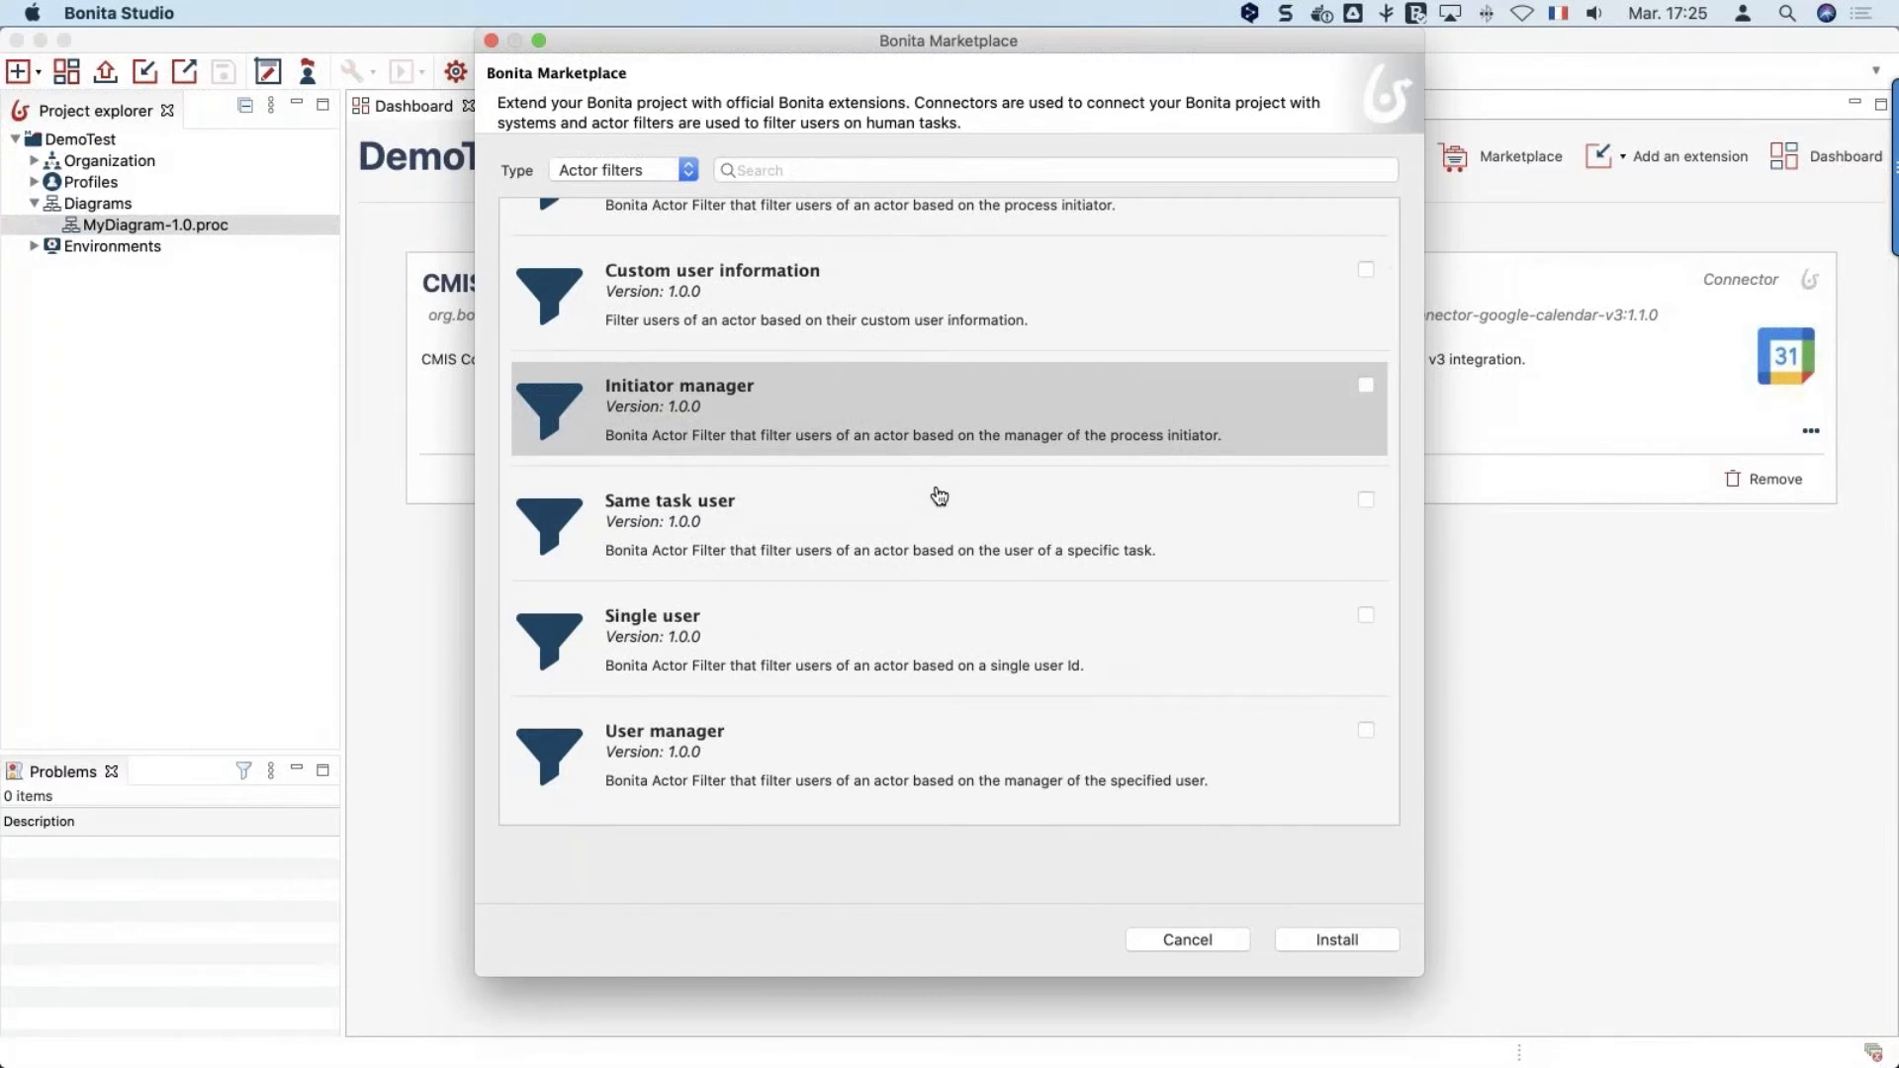
scroll(939, 496, up, 2)
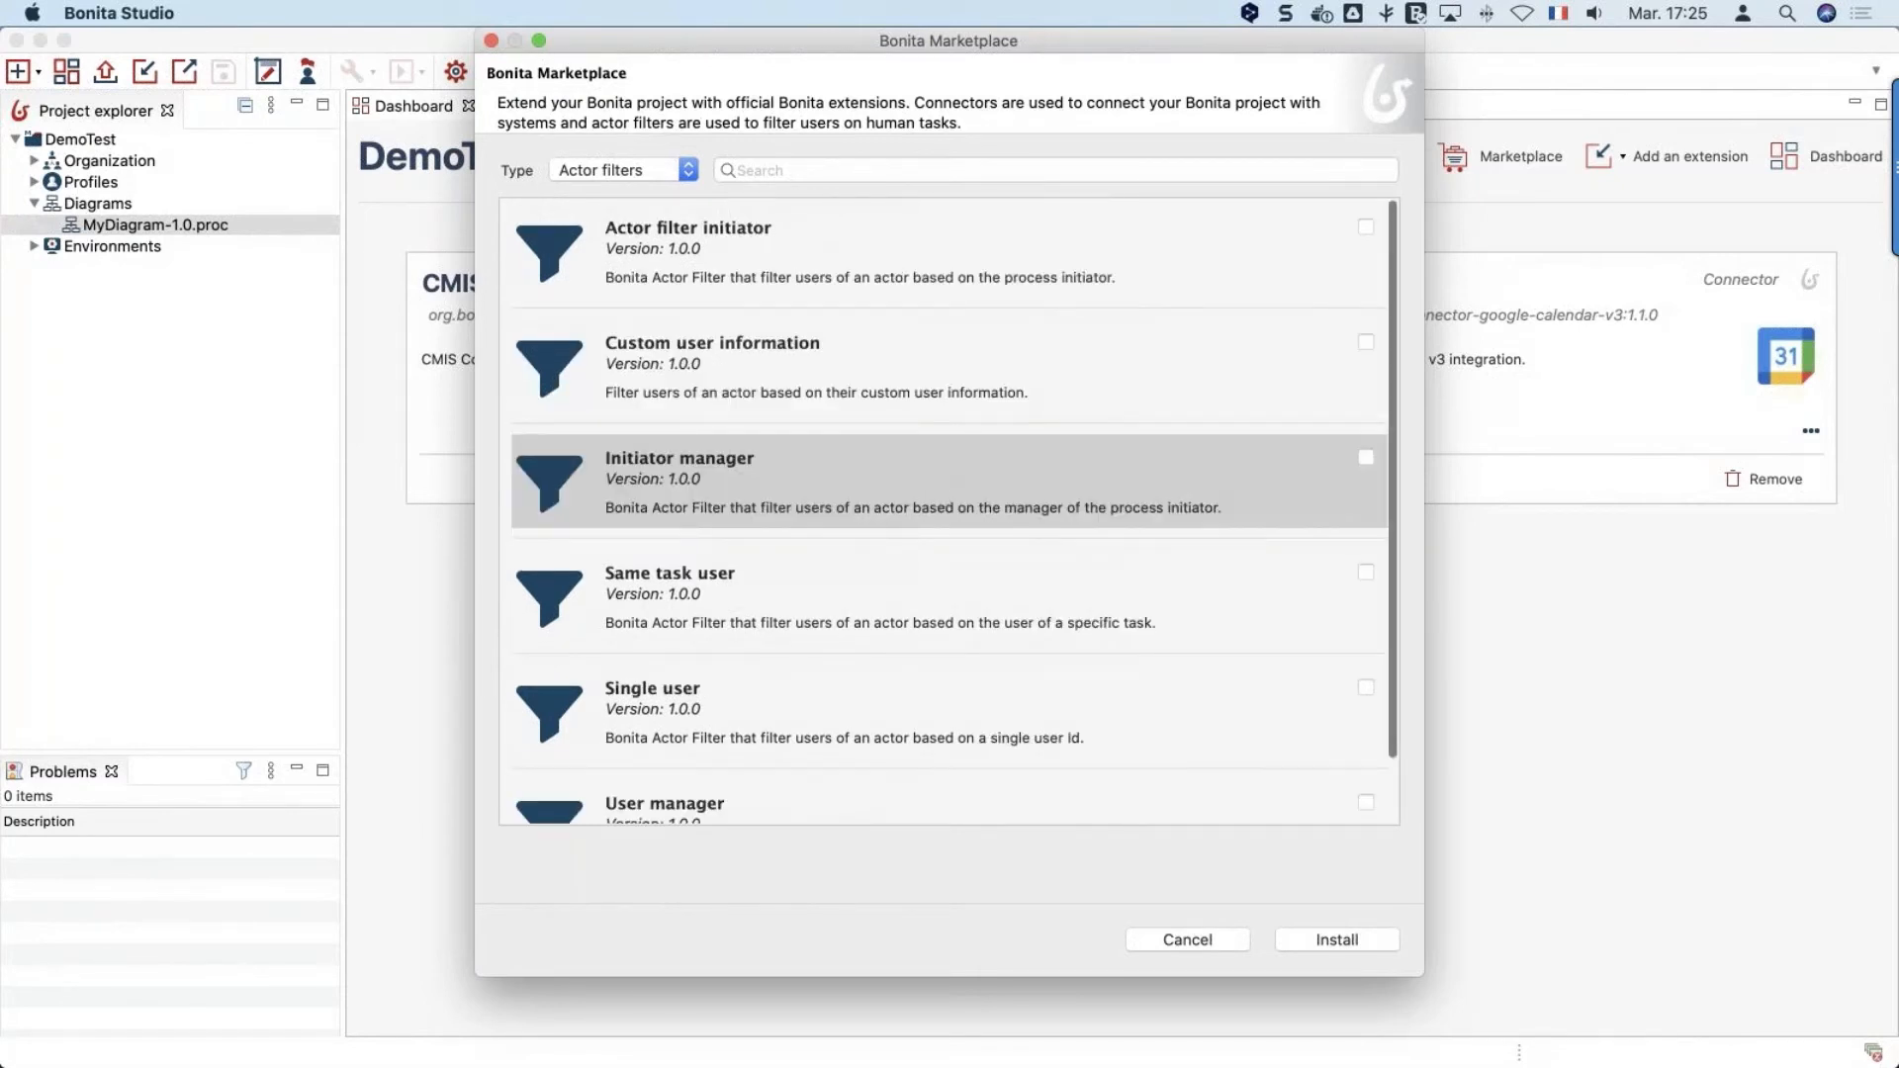
click(1222, 942)
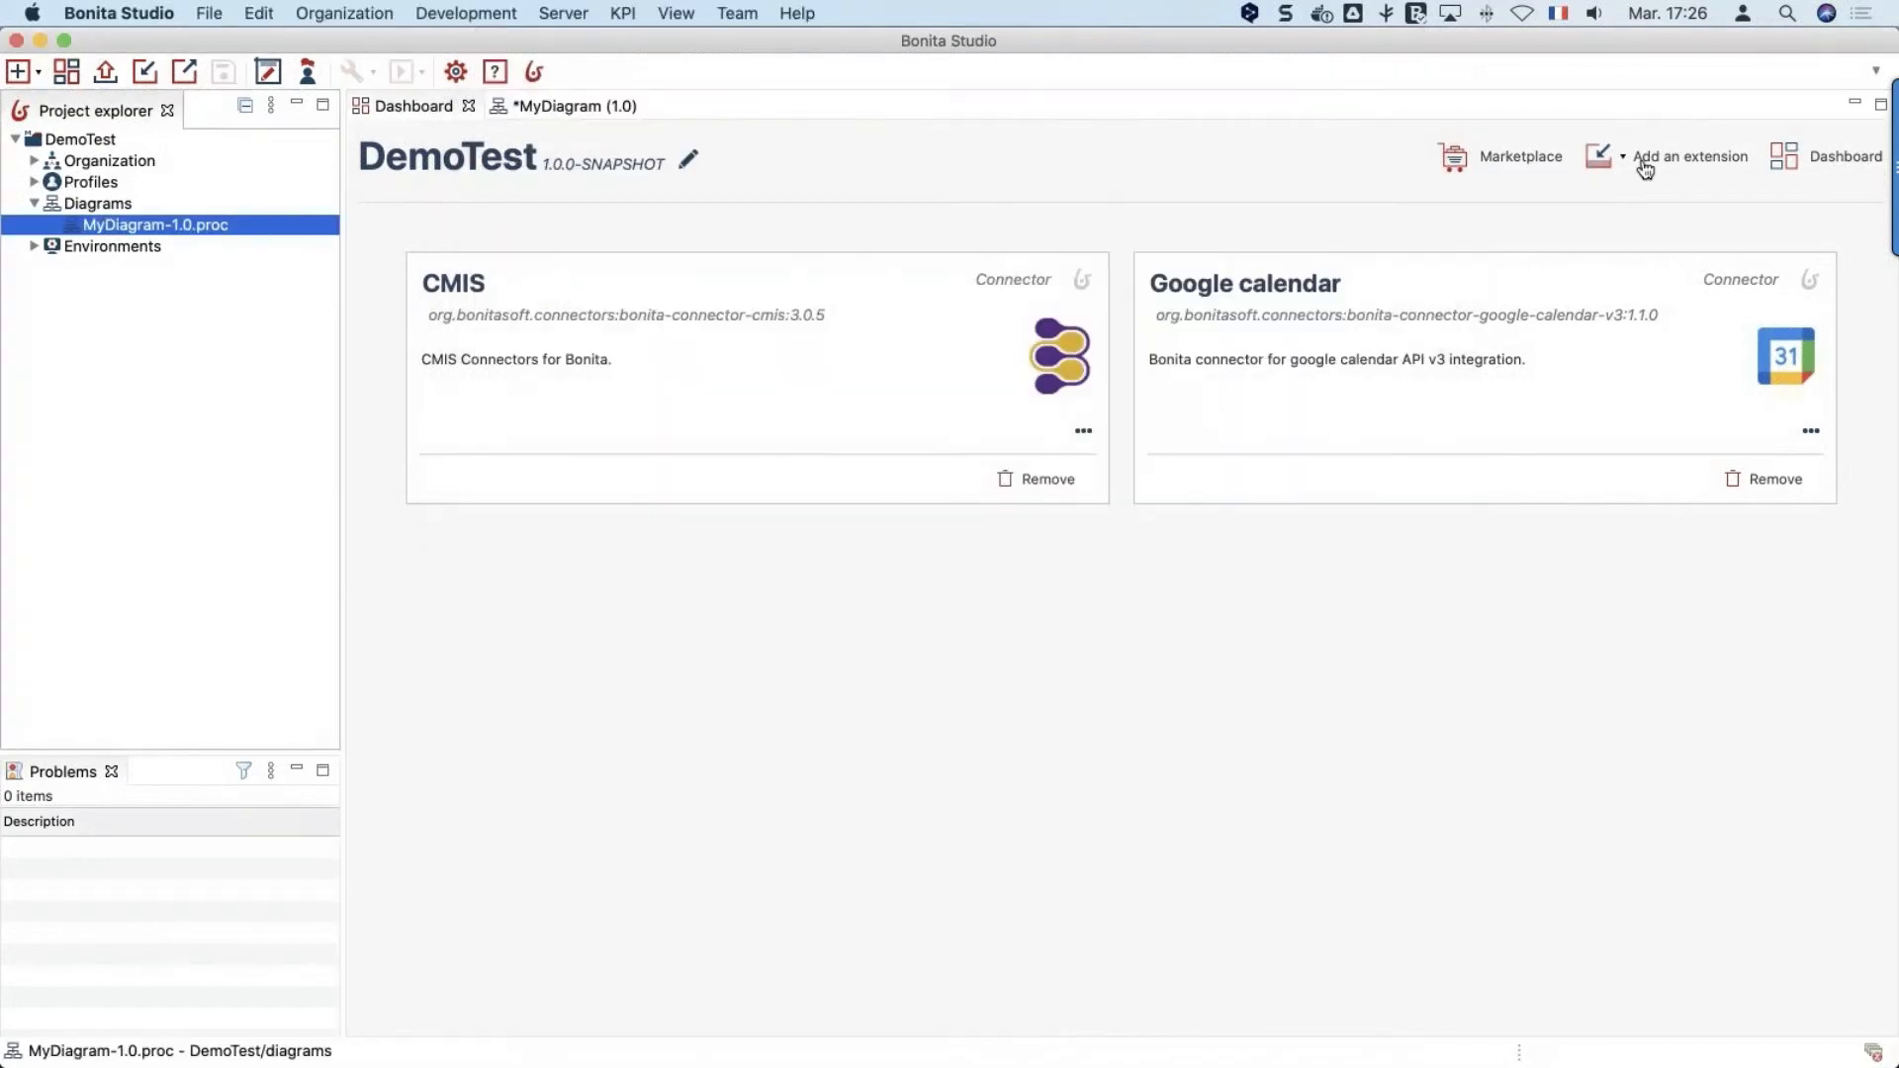
Examine the repository and local file options for adding a connector extension, and leave without importing one
click(1637, 158)
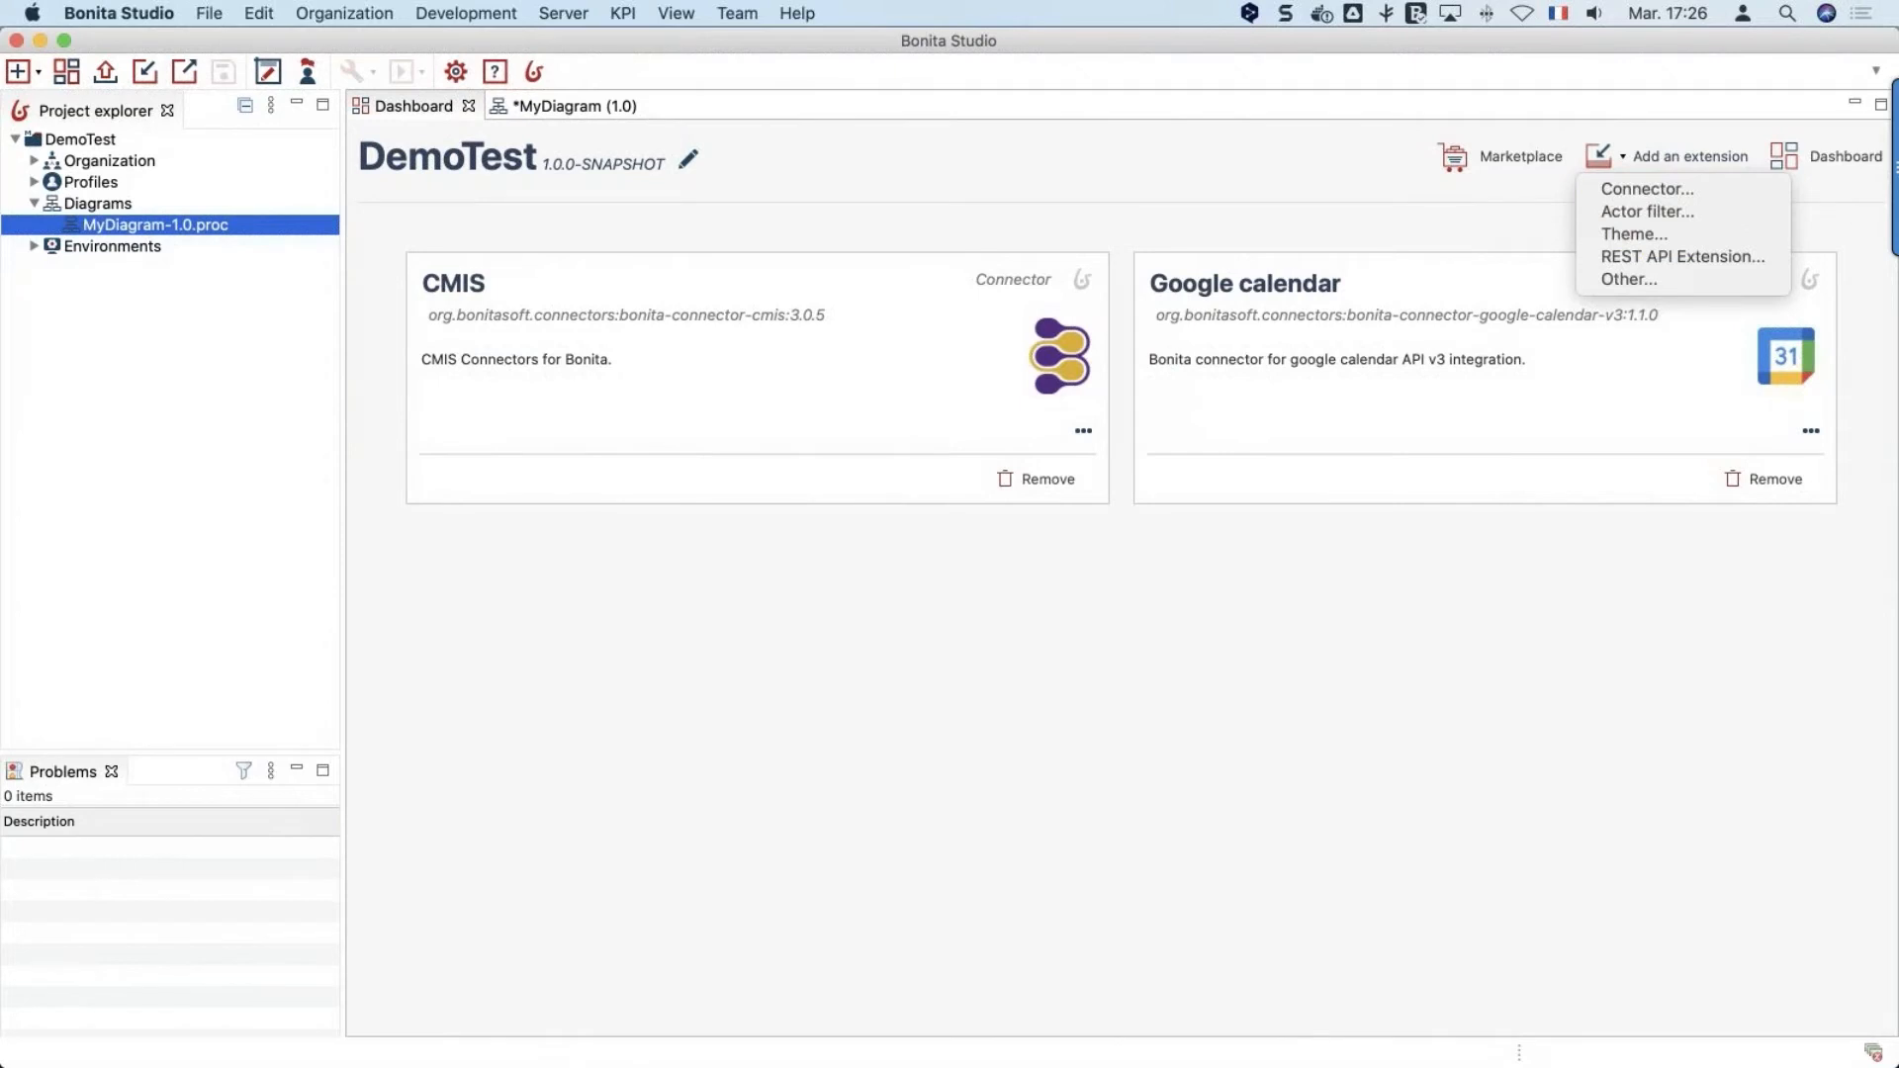
click(1642, 255)
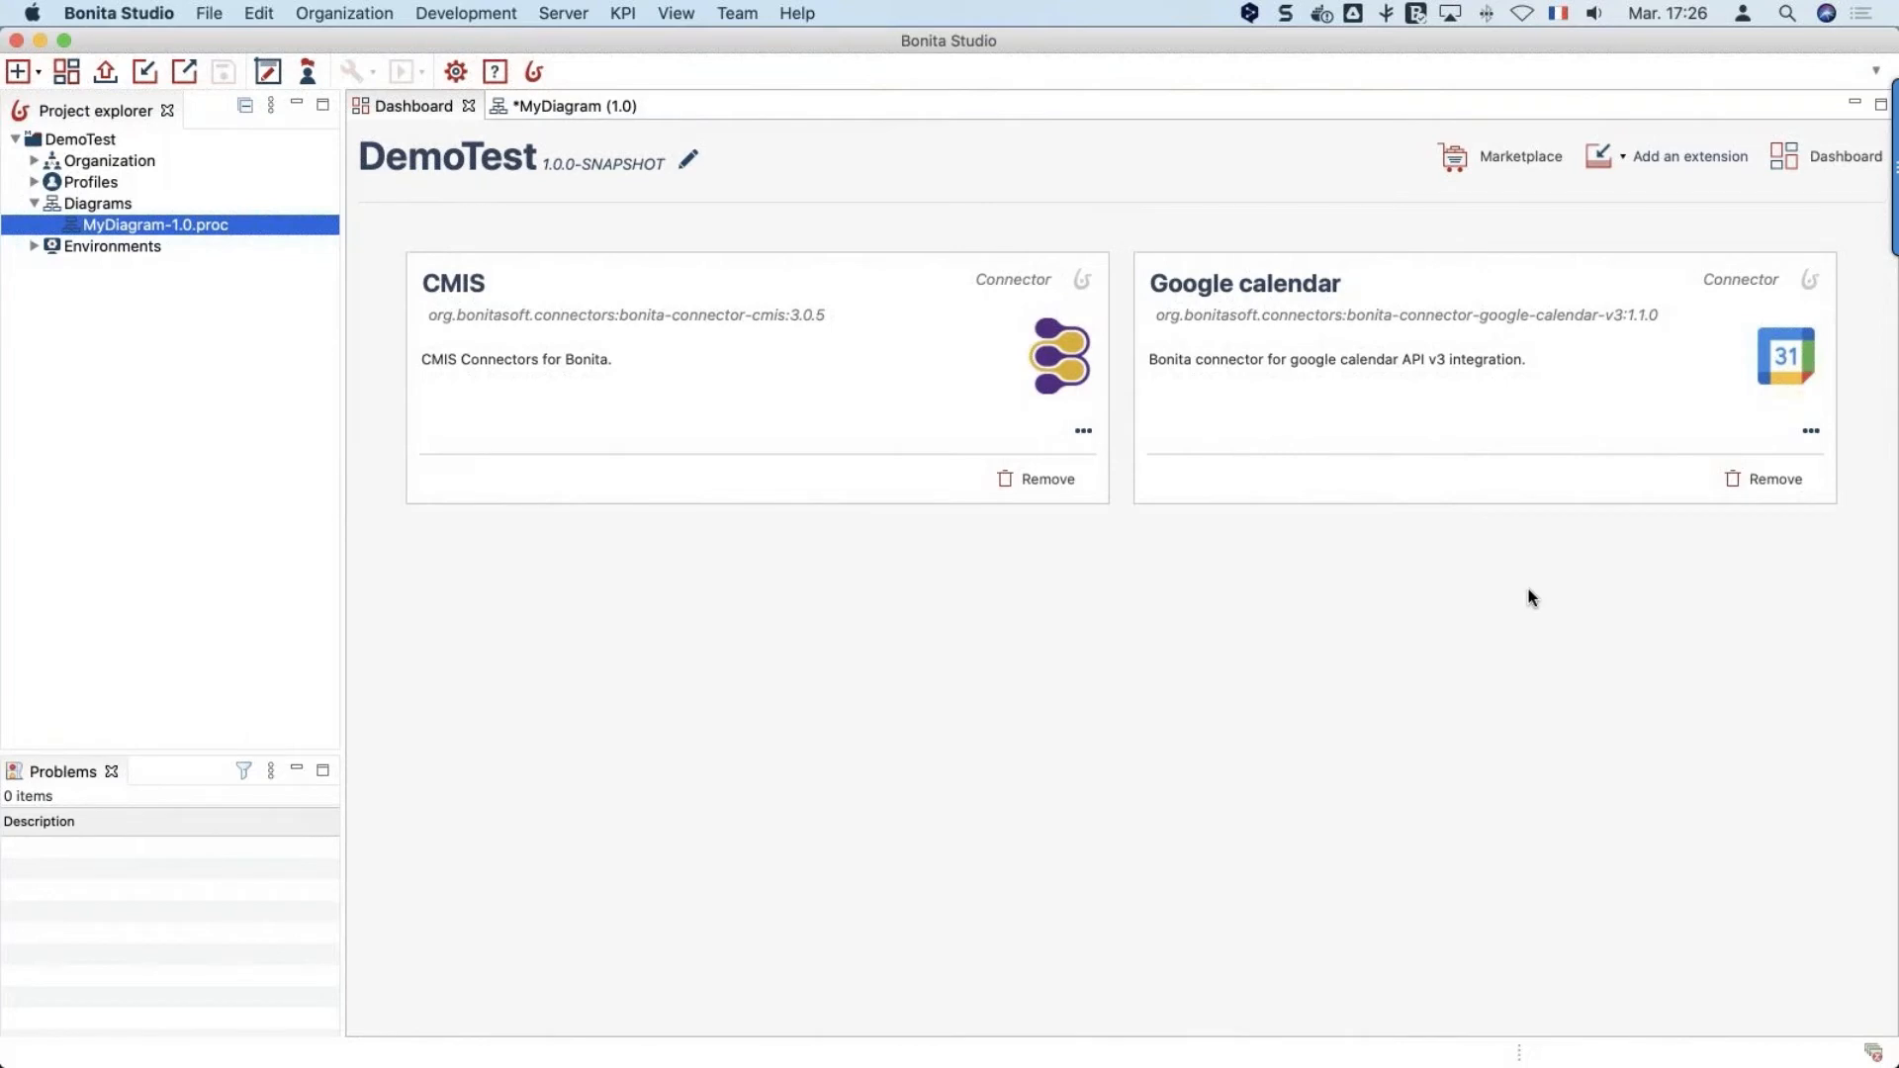
click(1620, 159)
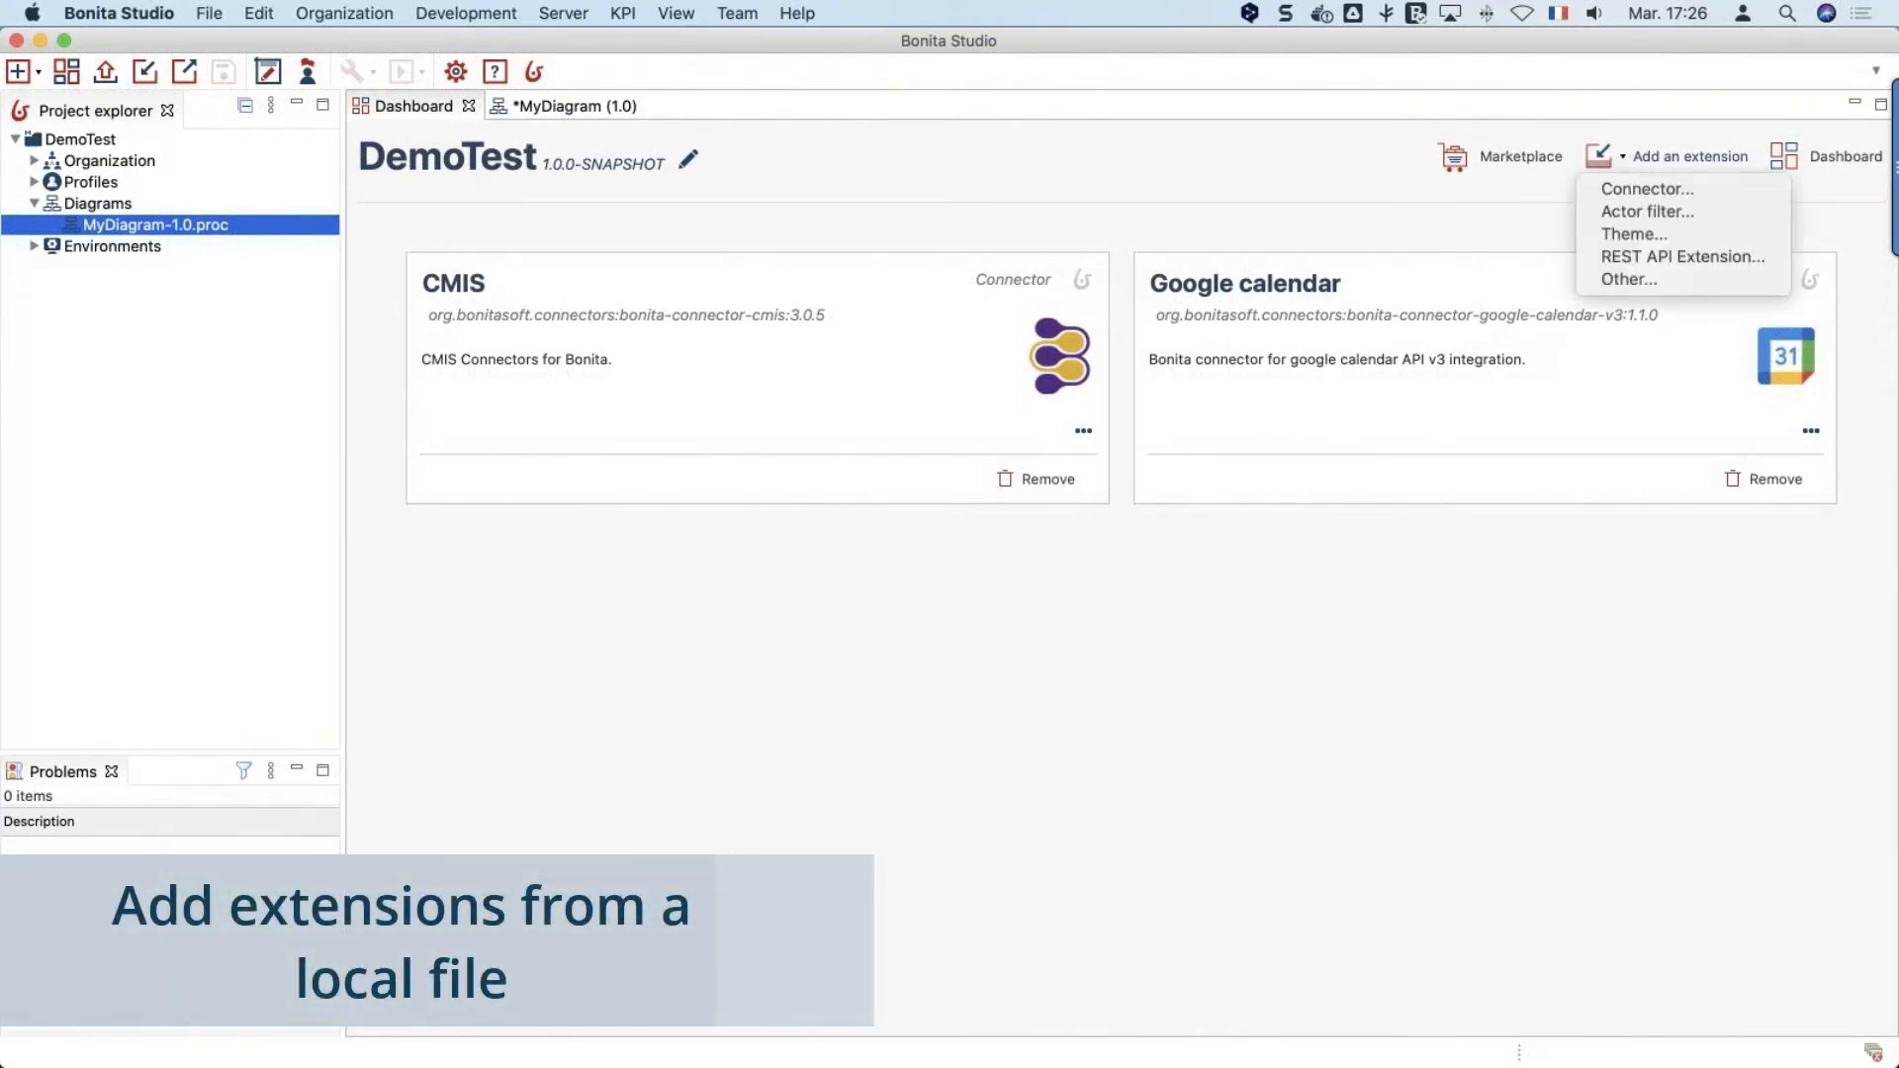
click(1650, 188)
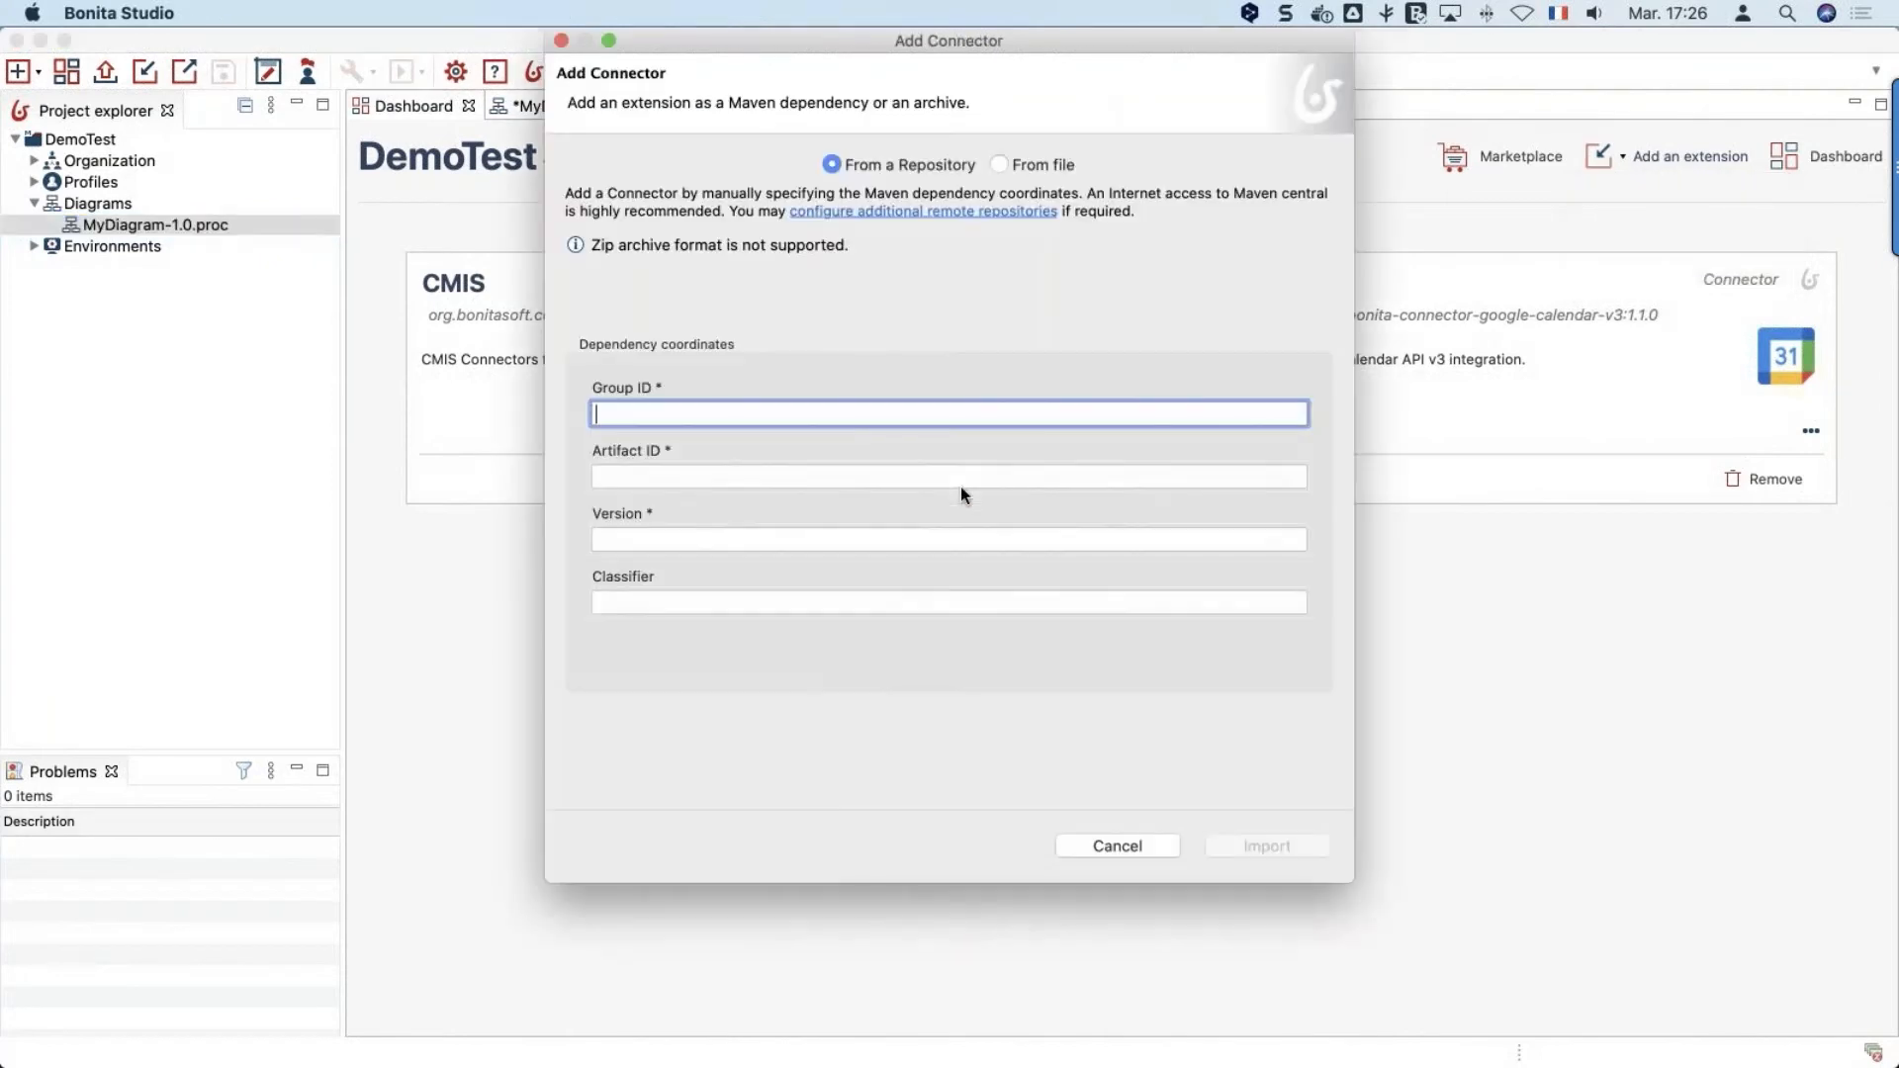
click(1026, 168)
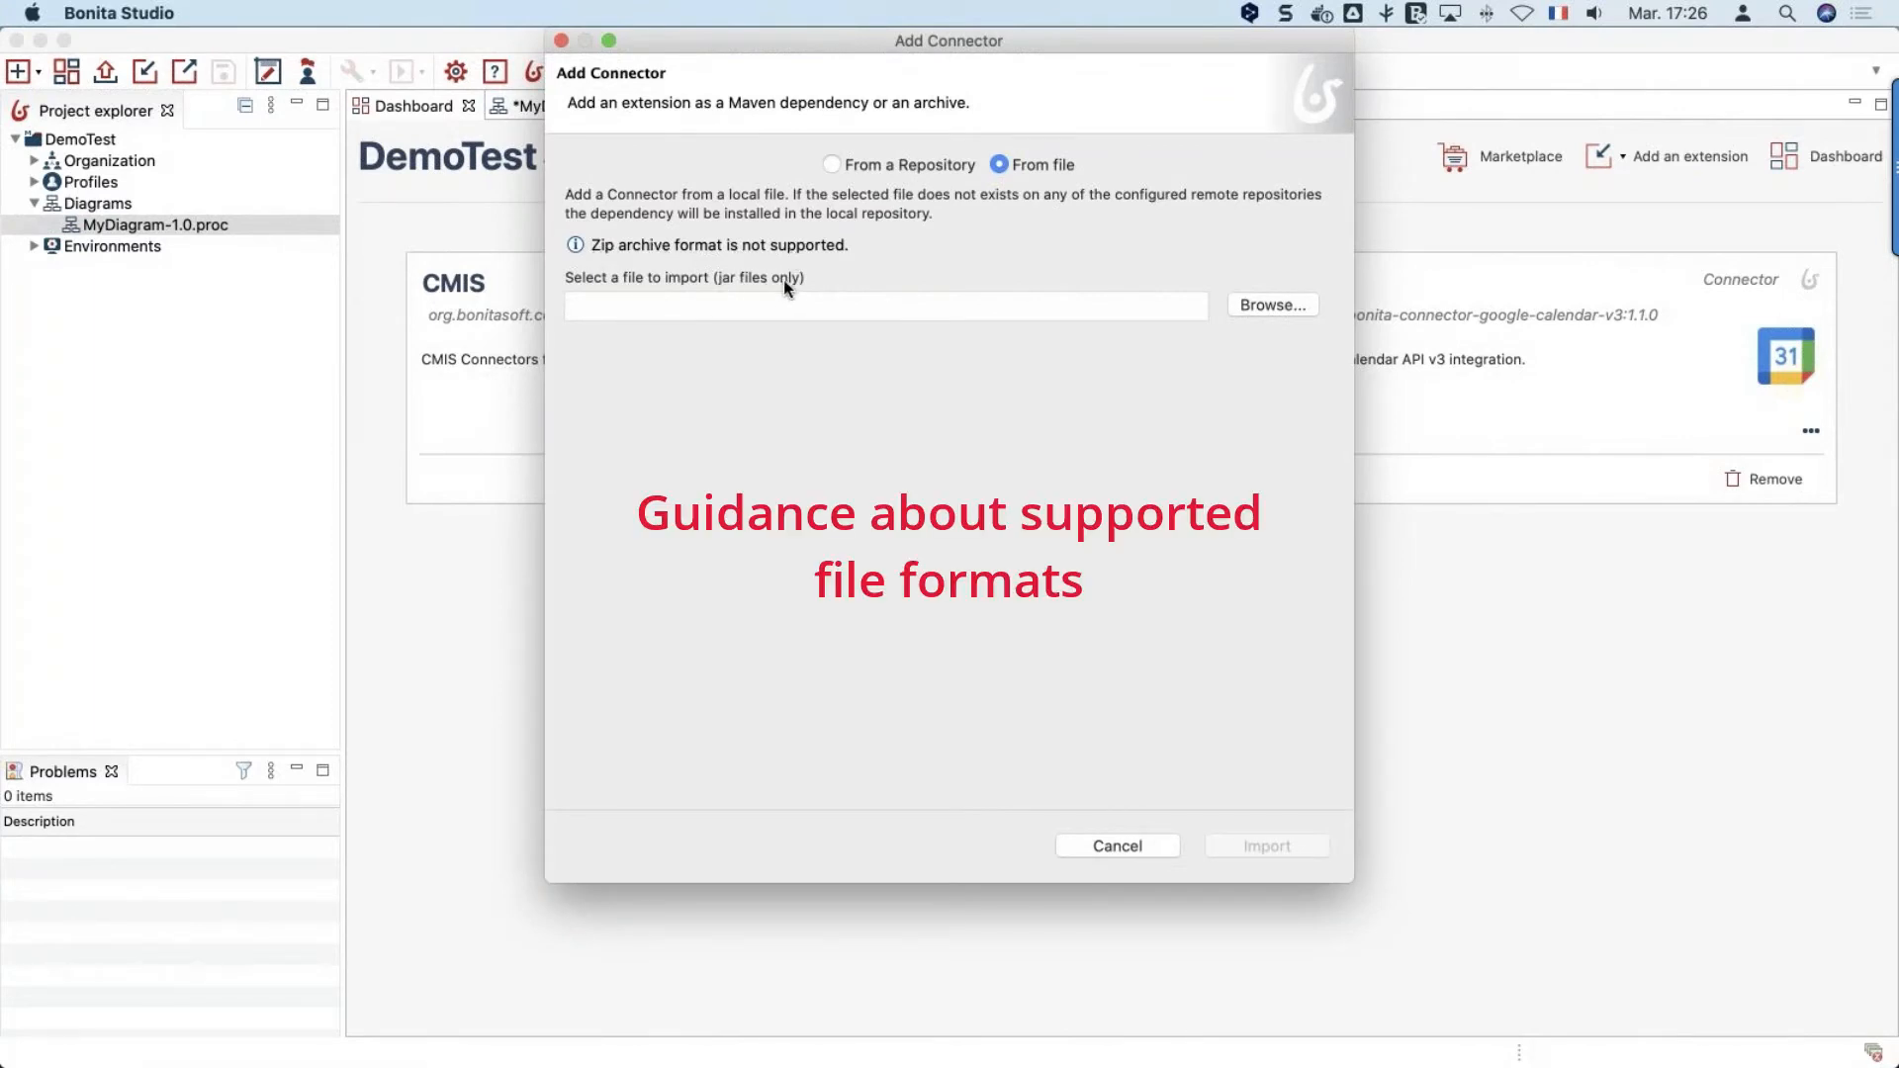
click(1119, 846)
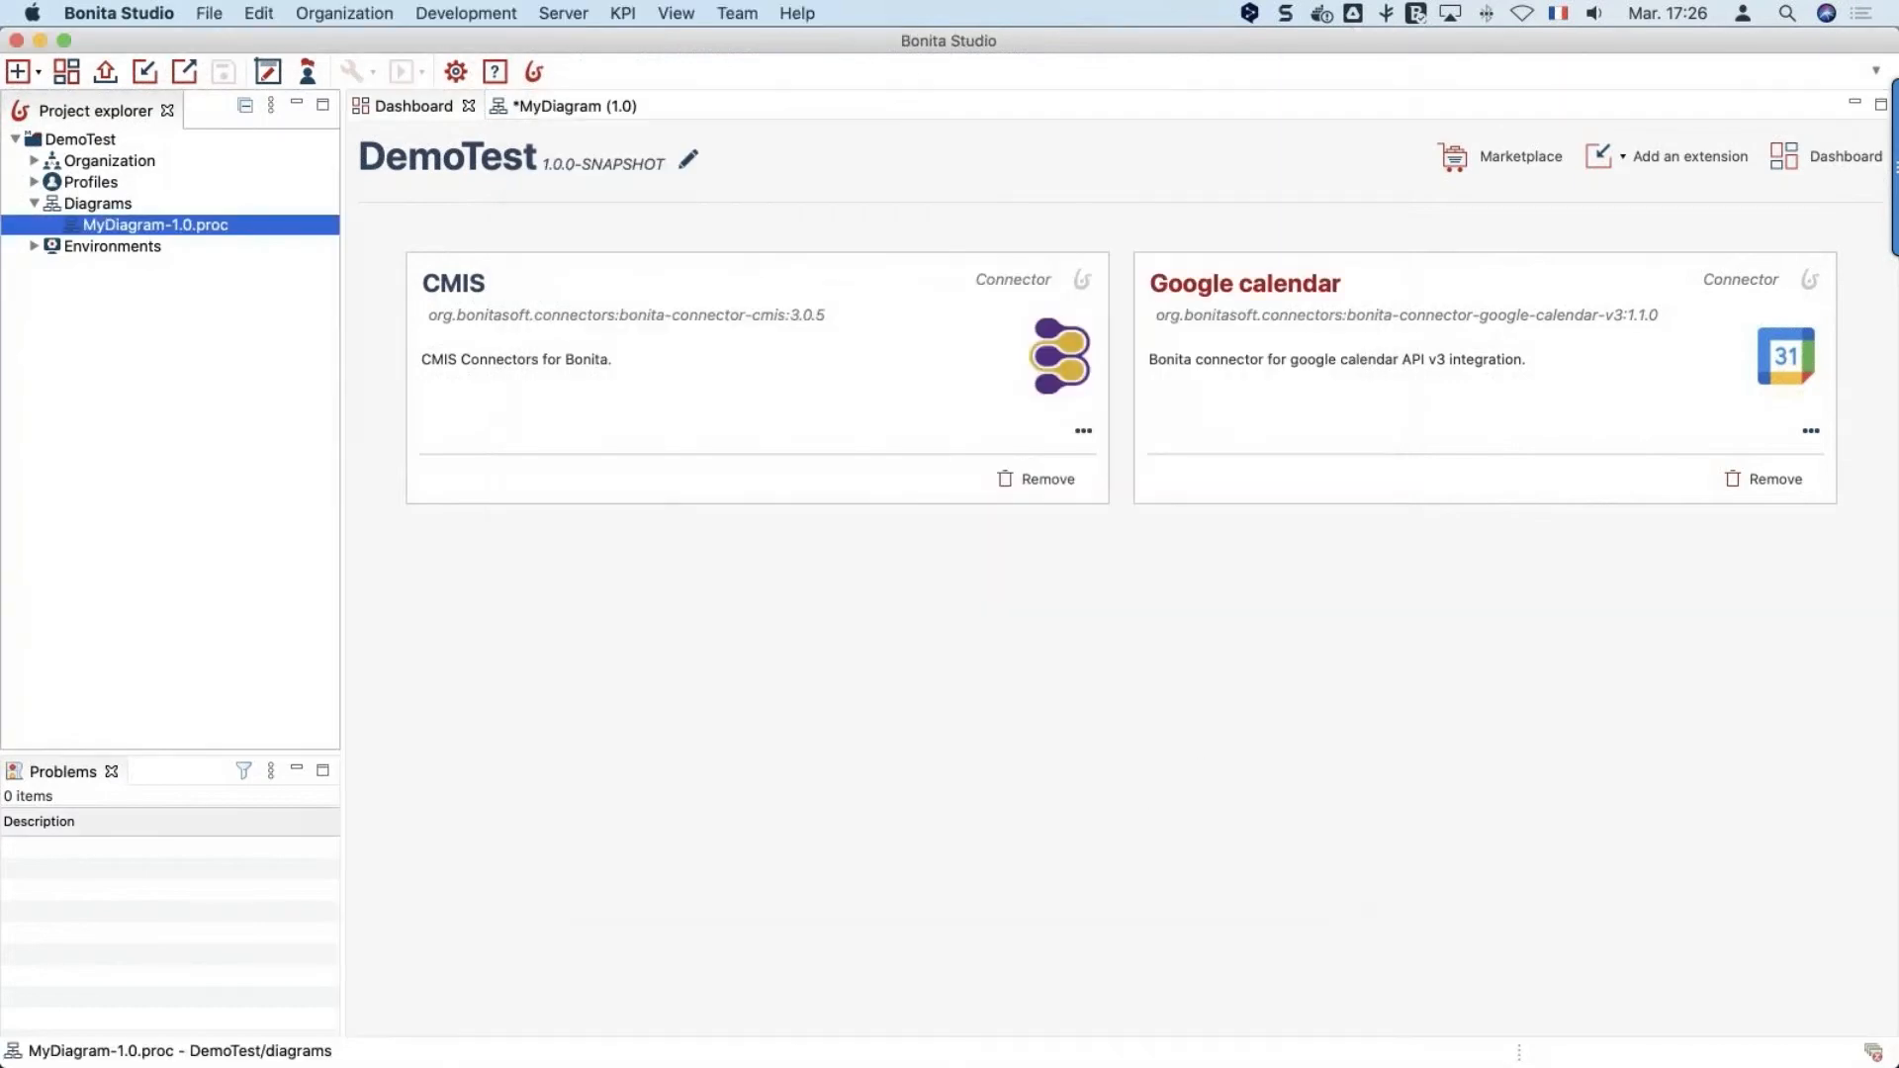
Add a theme extension by importing the local file CustomerServicesTheme-1.0.0-SNAPSHOT.zip with its proposed dependency coordinates
click(1632, 158)
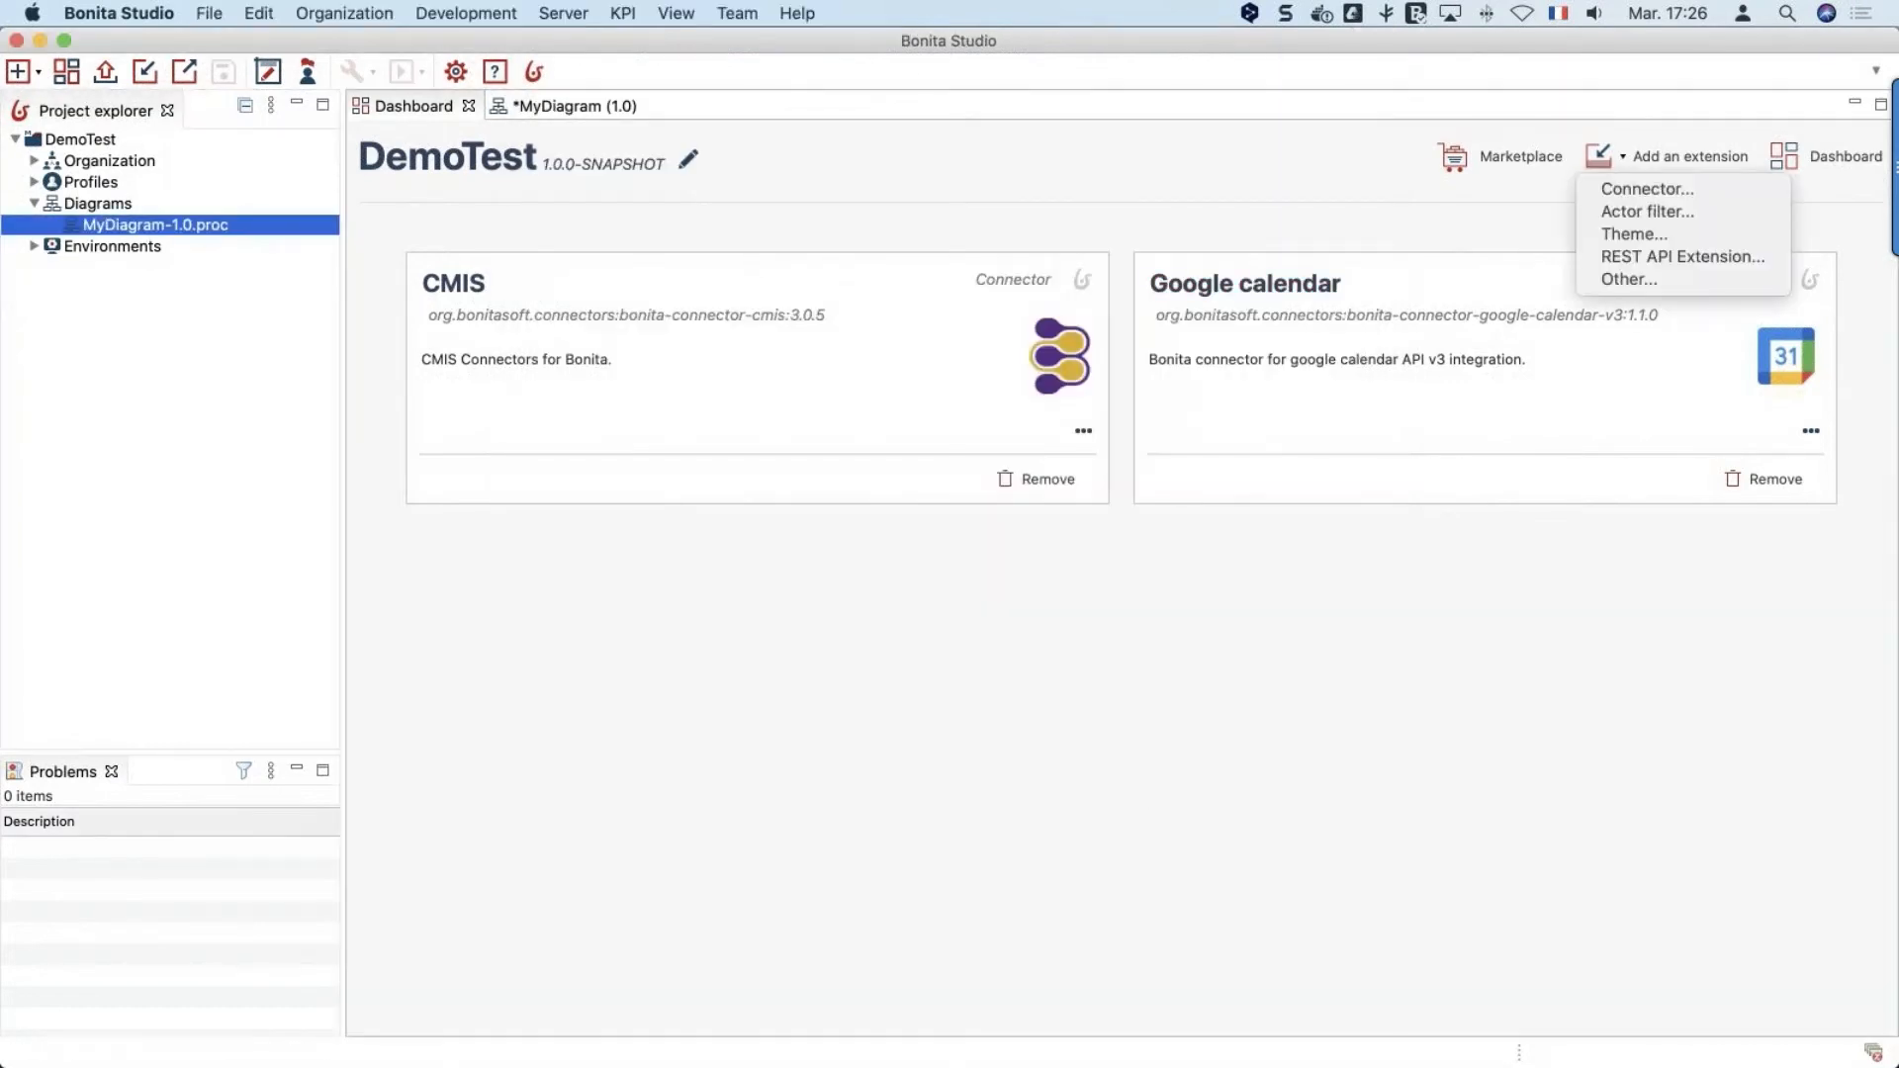
click(1627, 238)
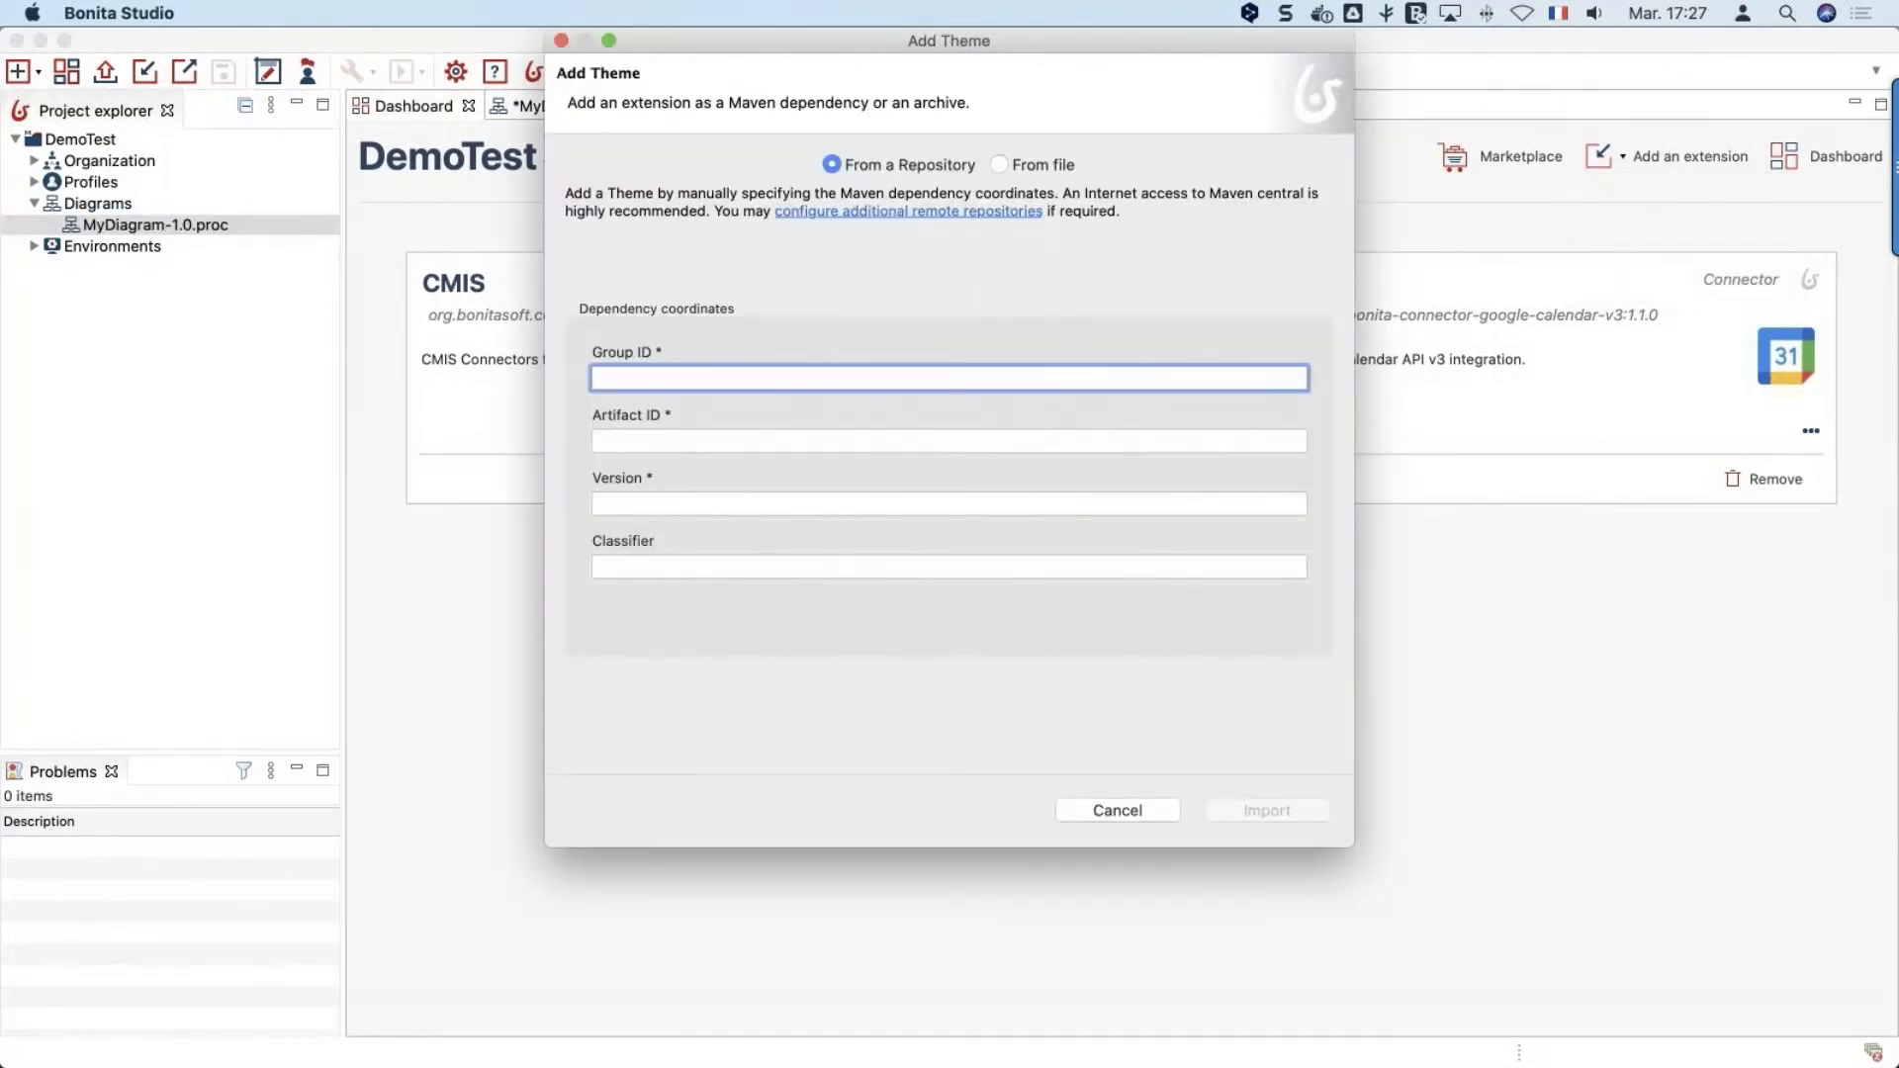
click(1001, 161)
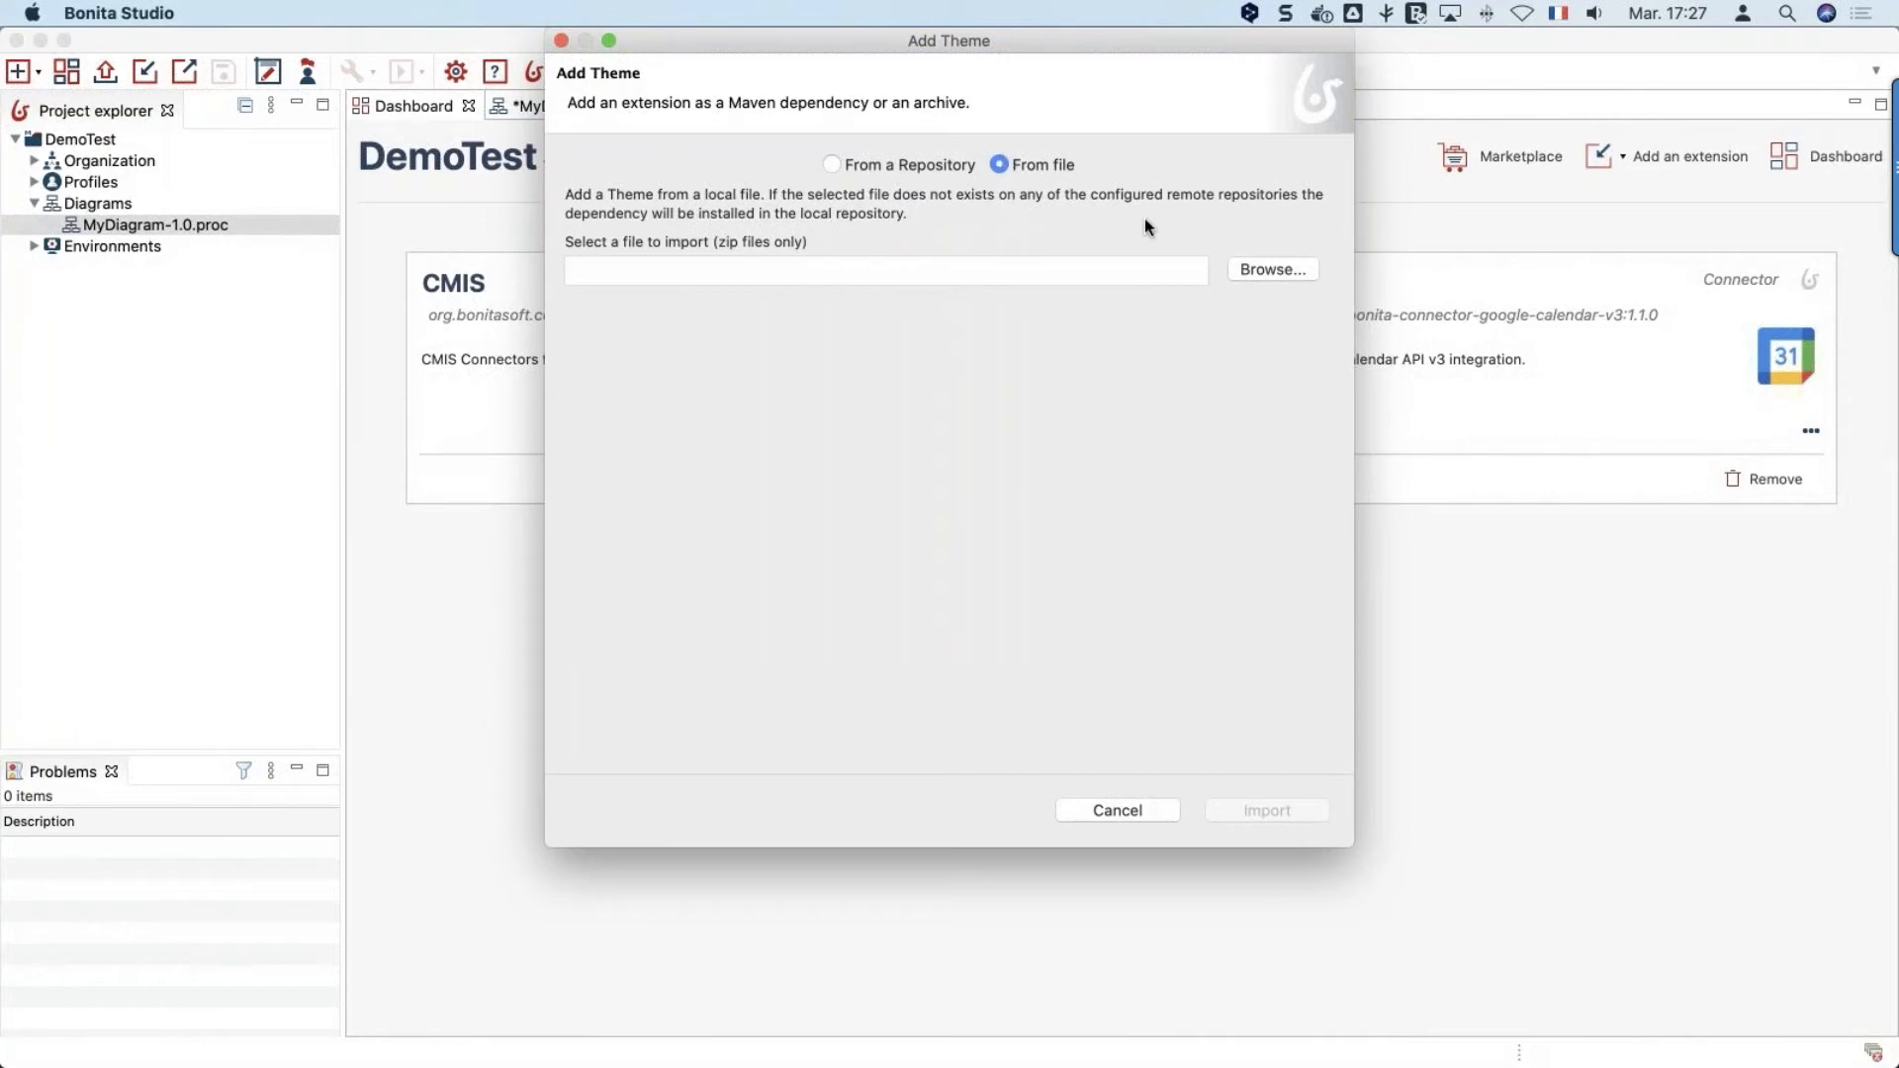
click(1245, 265)
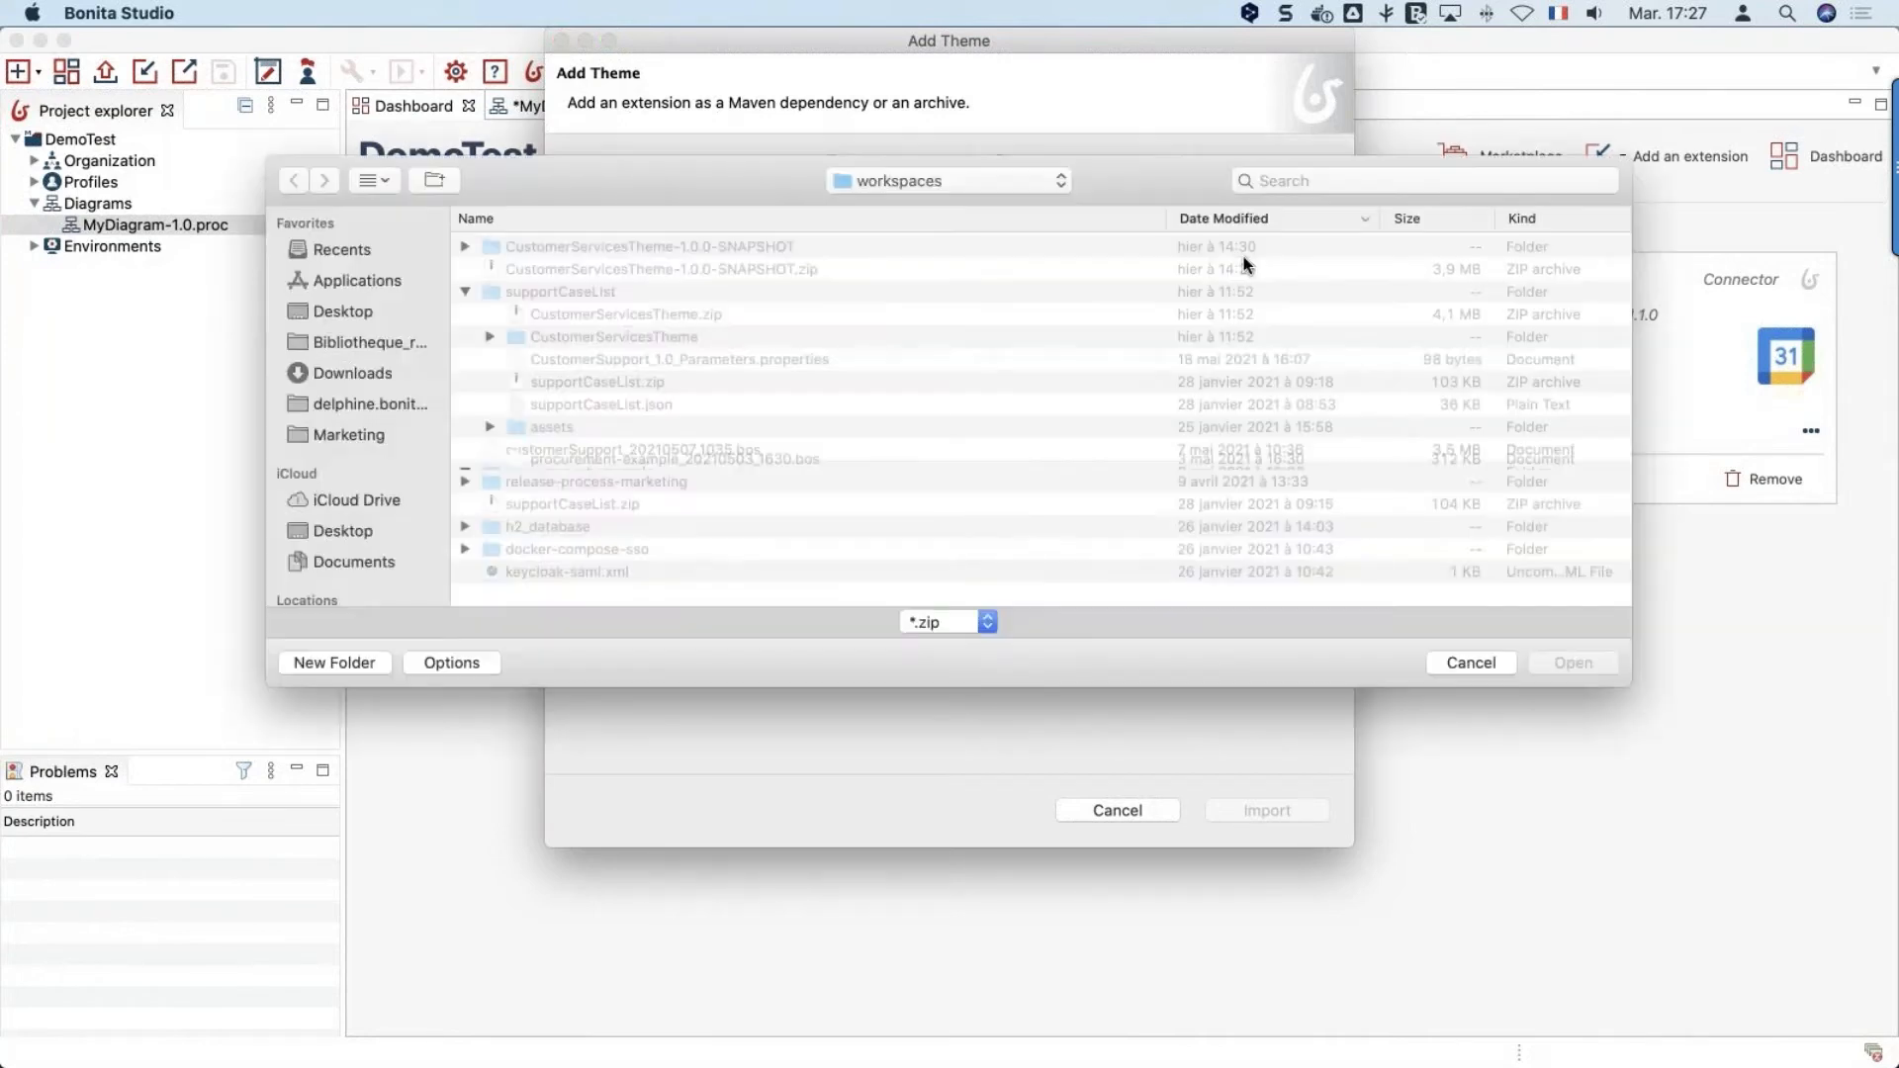
click(845, 267)
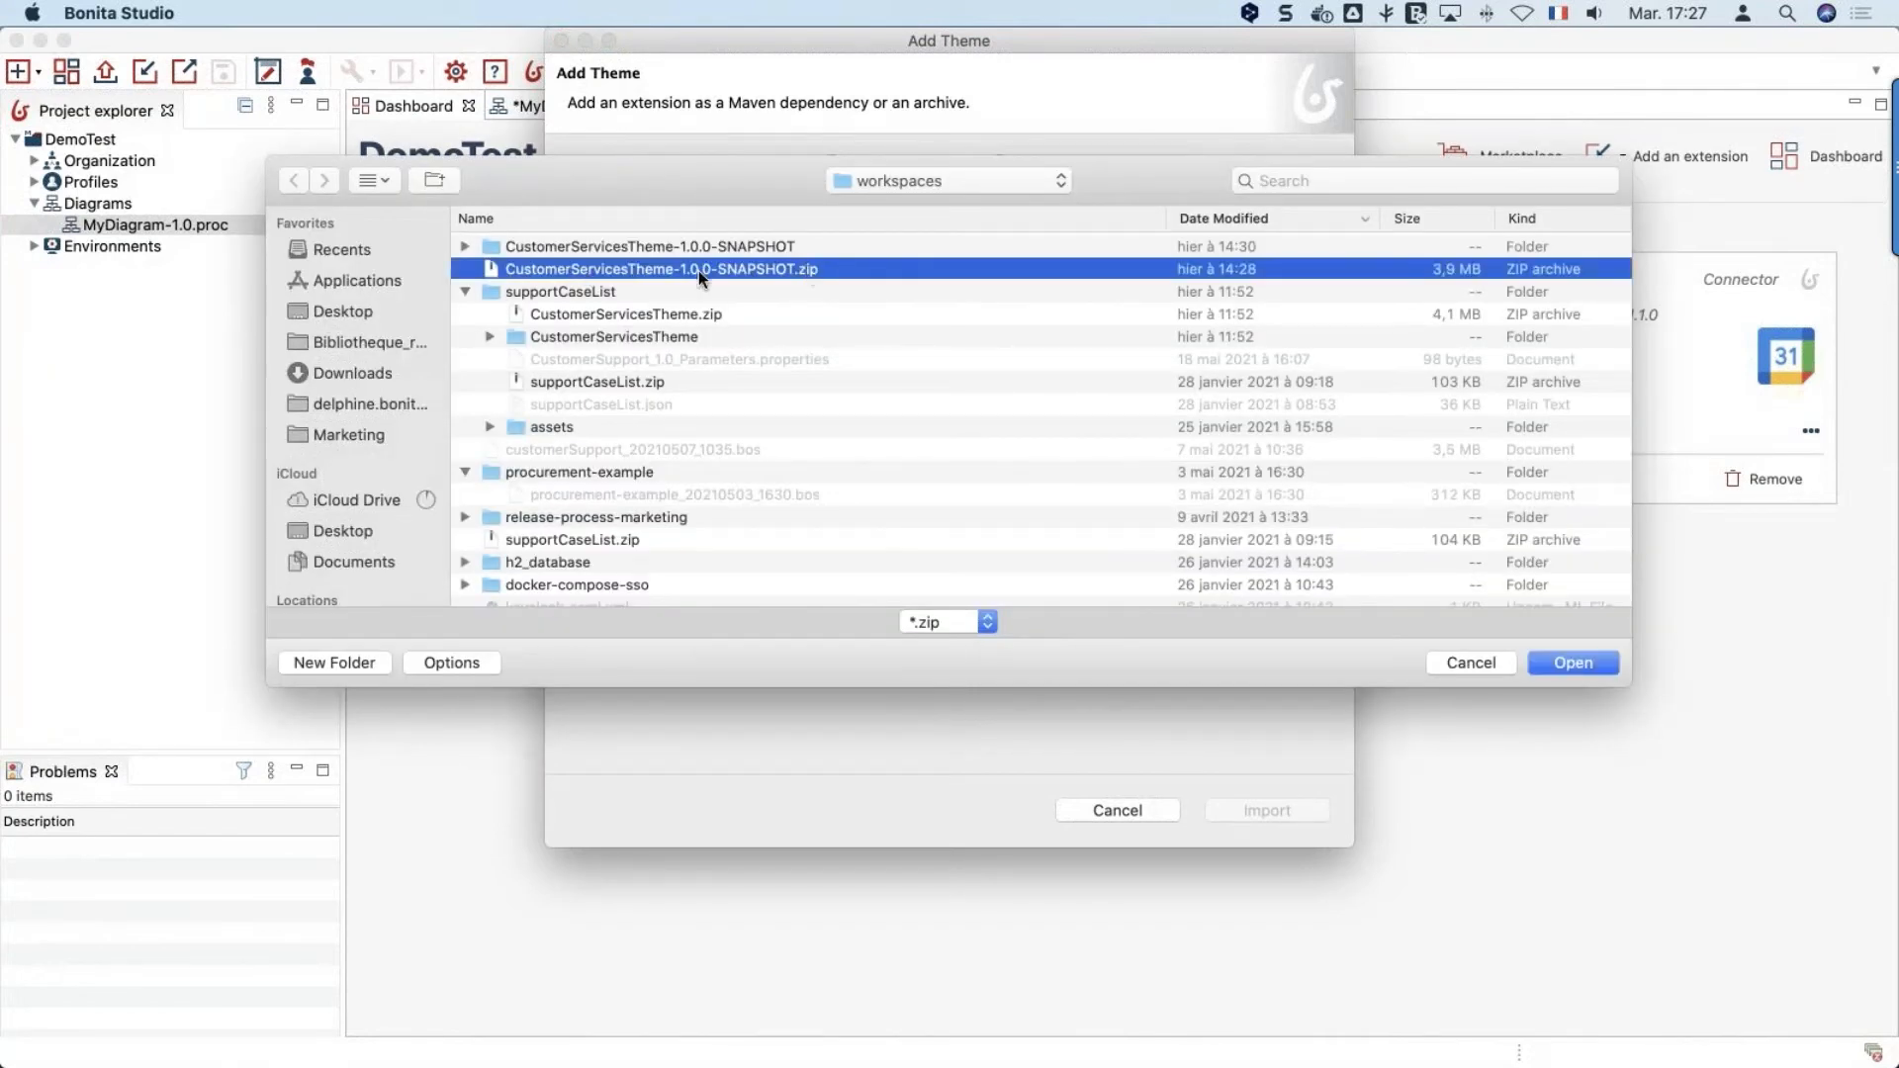
click(1572, 660)
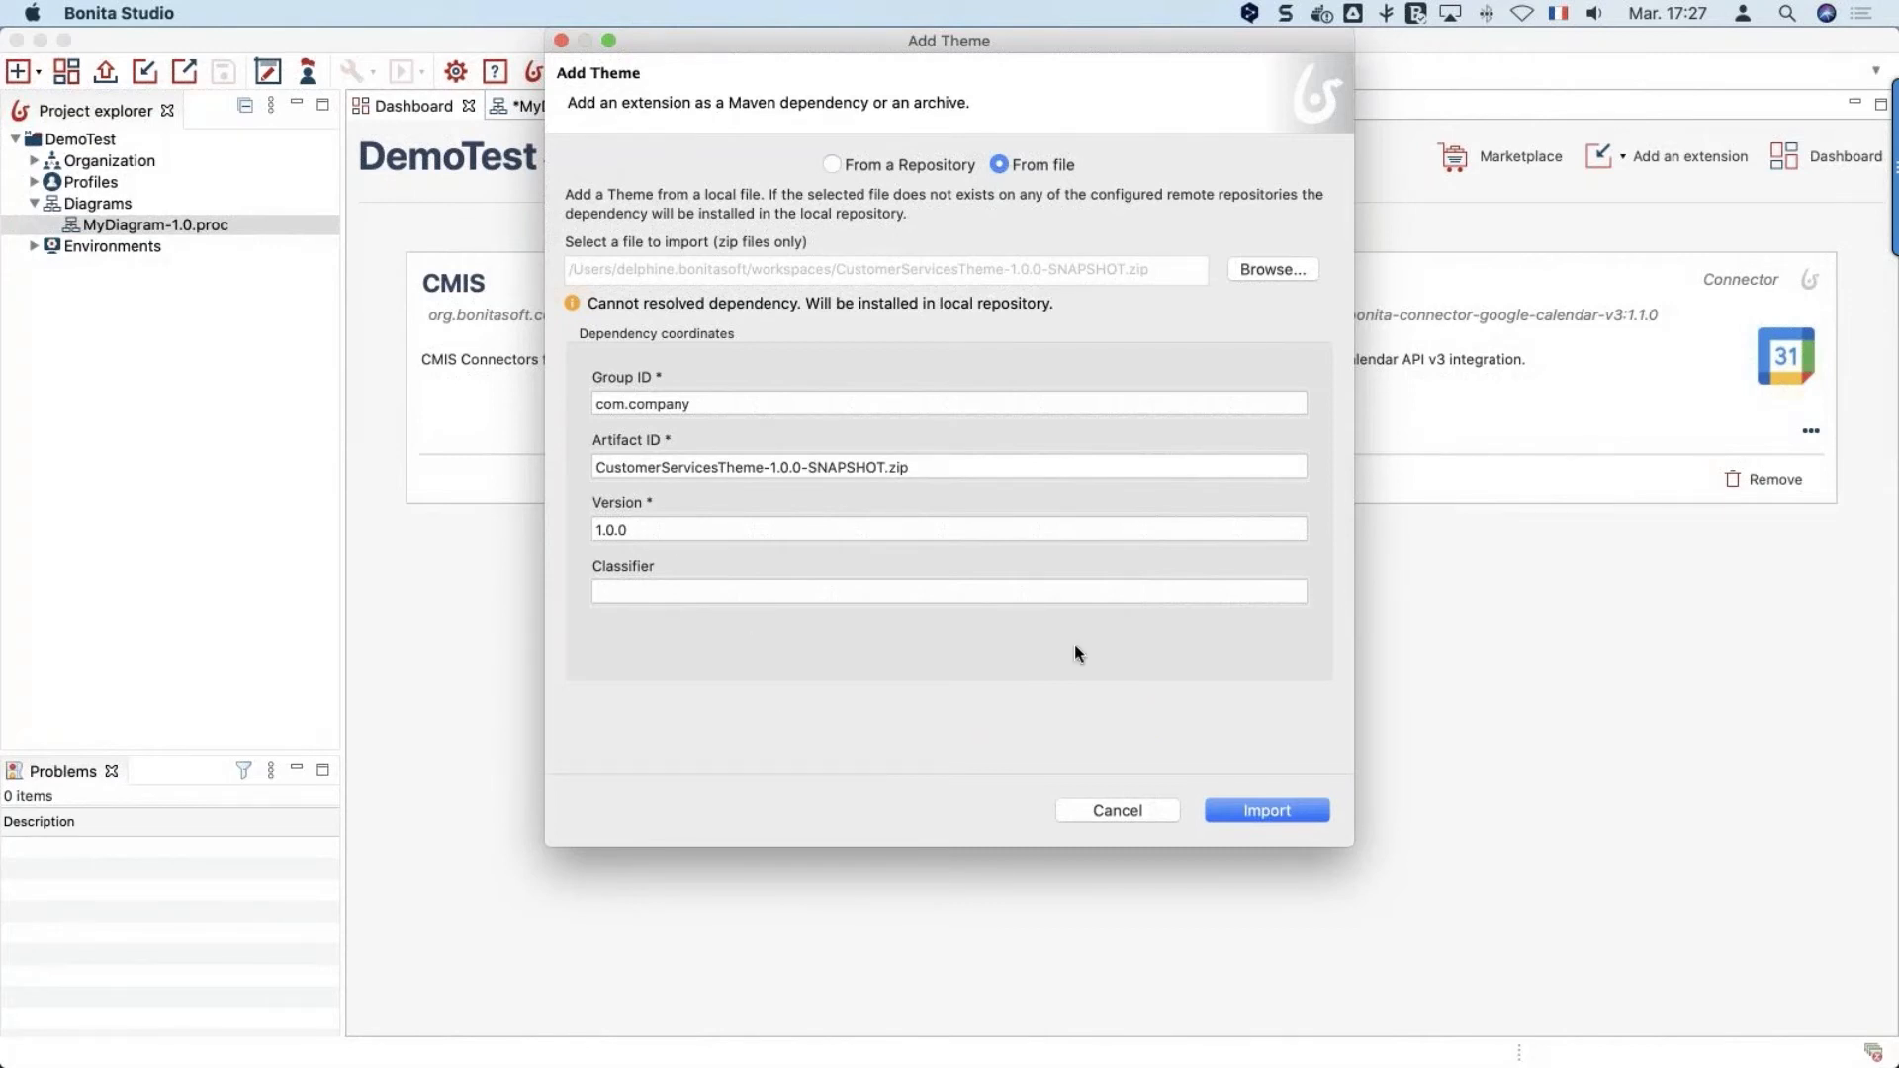
click(1235, 809)
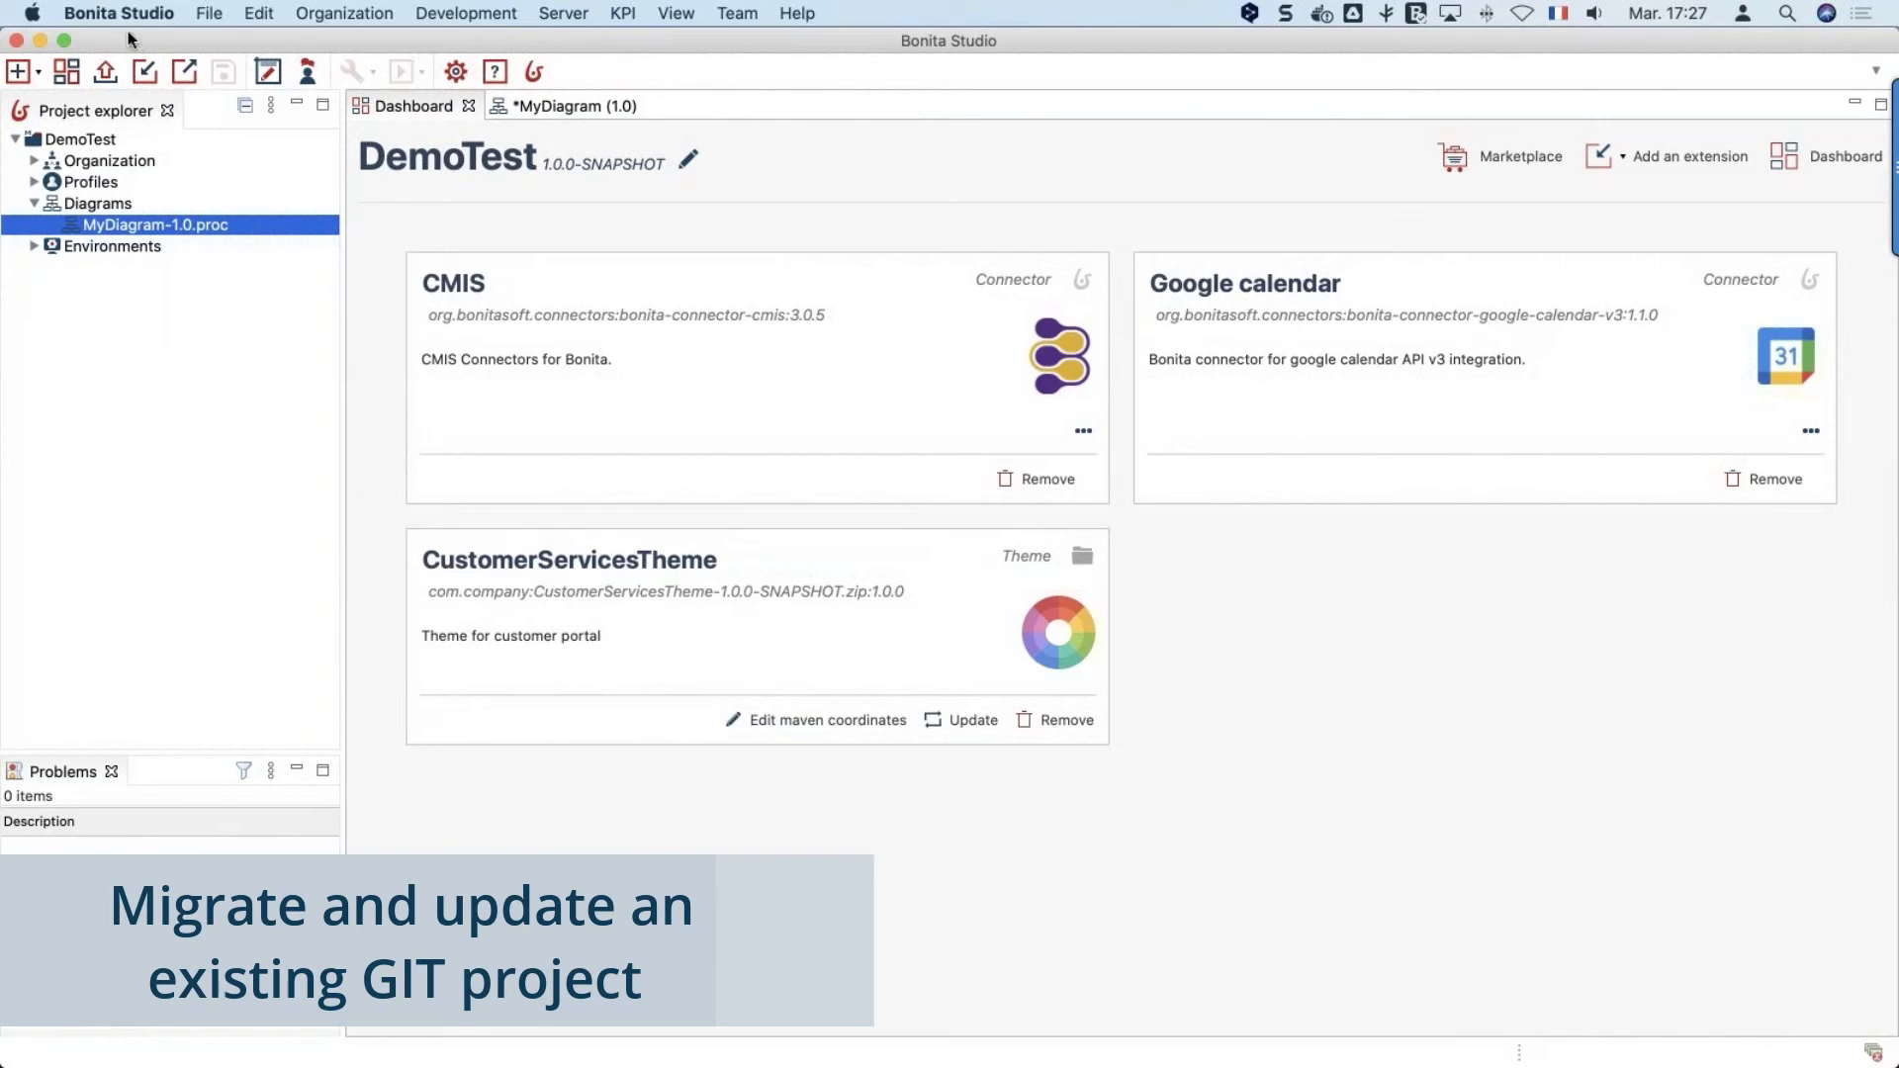
Switch from DemoTest to the existing Git project app-Ticketing and let it migrate
click(198, 12)
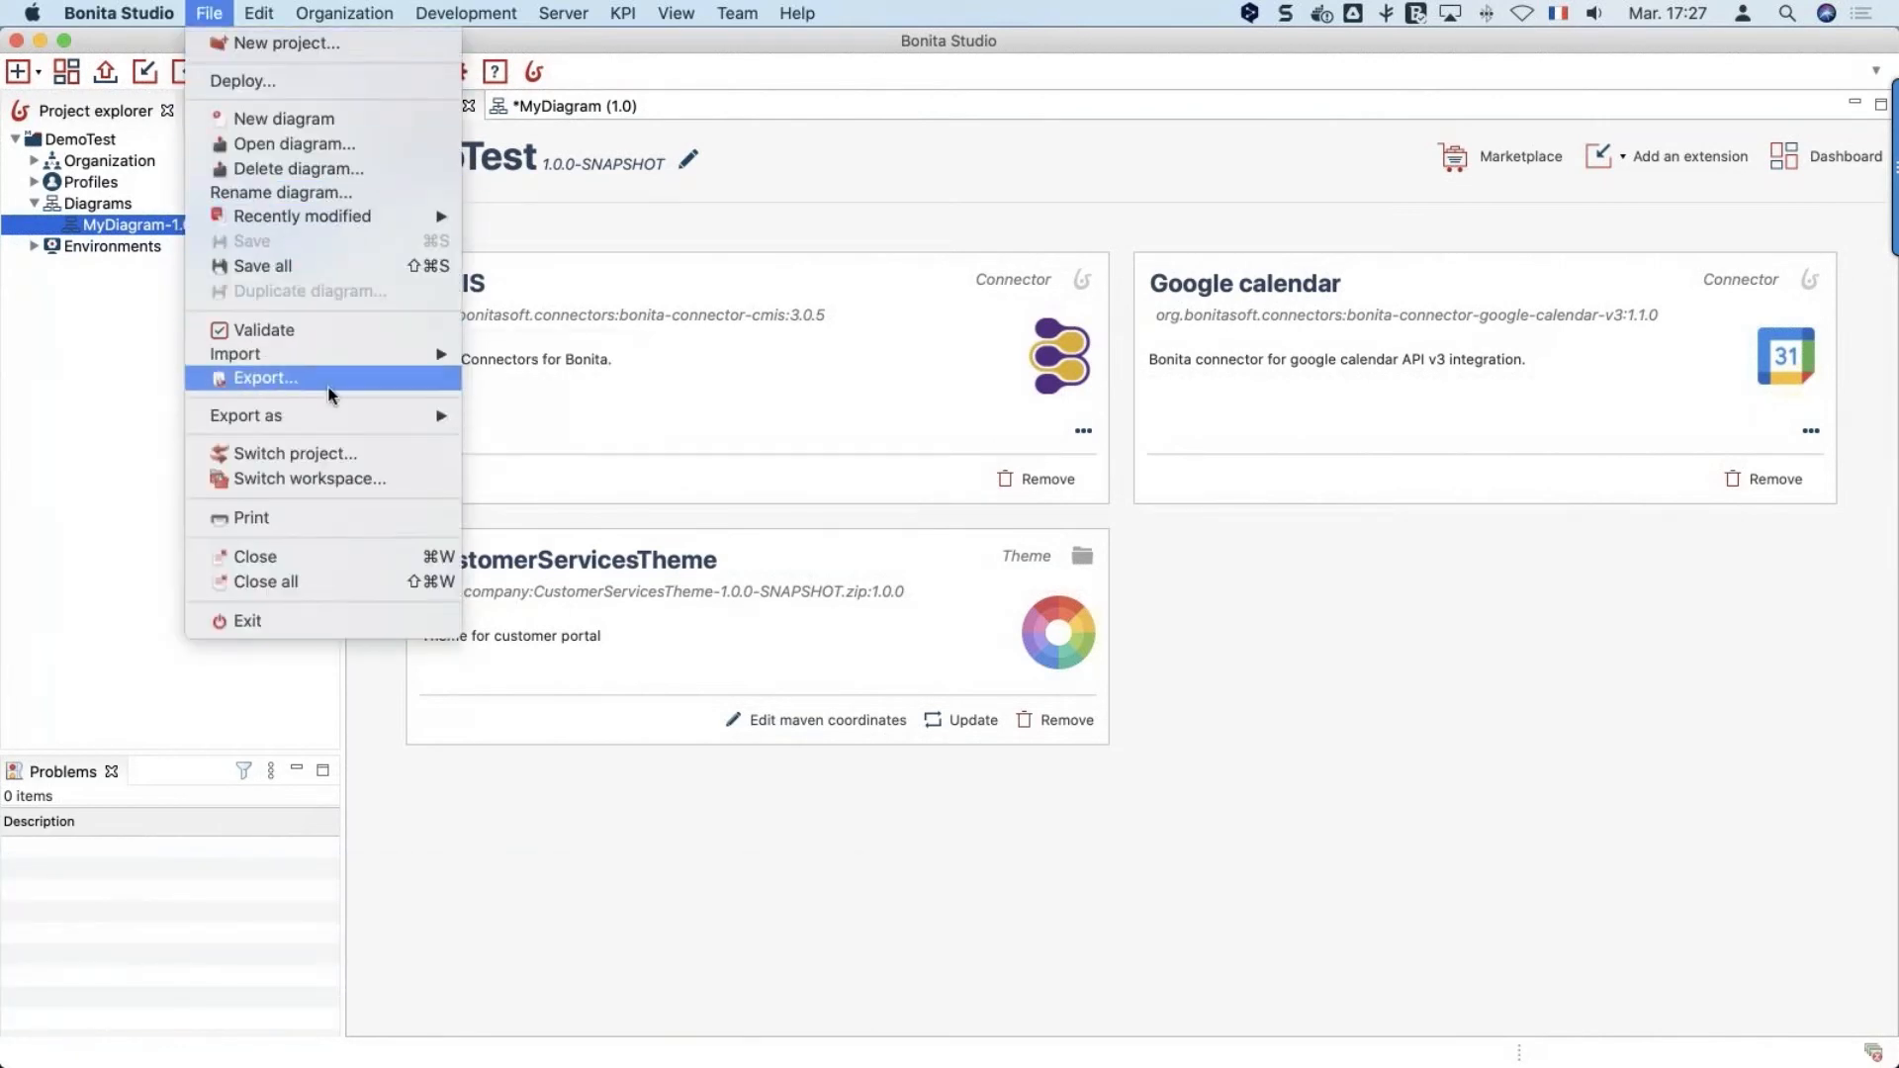
click(338, 452)
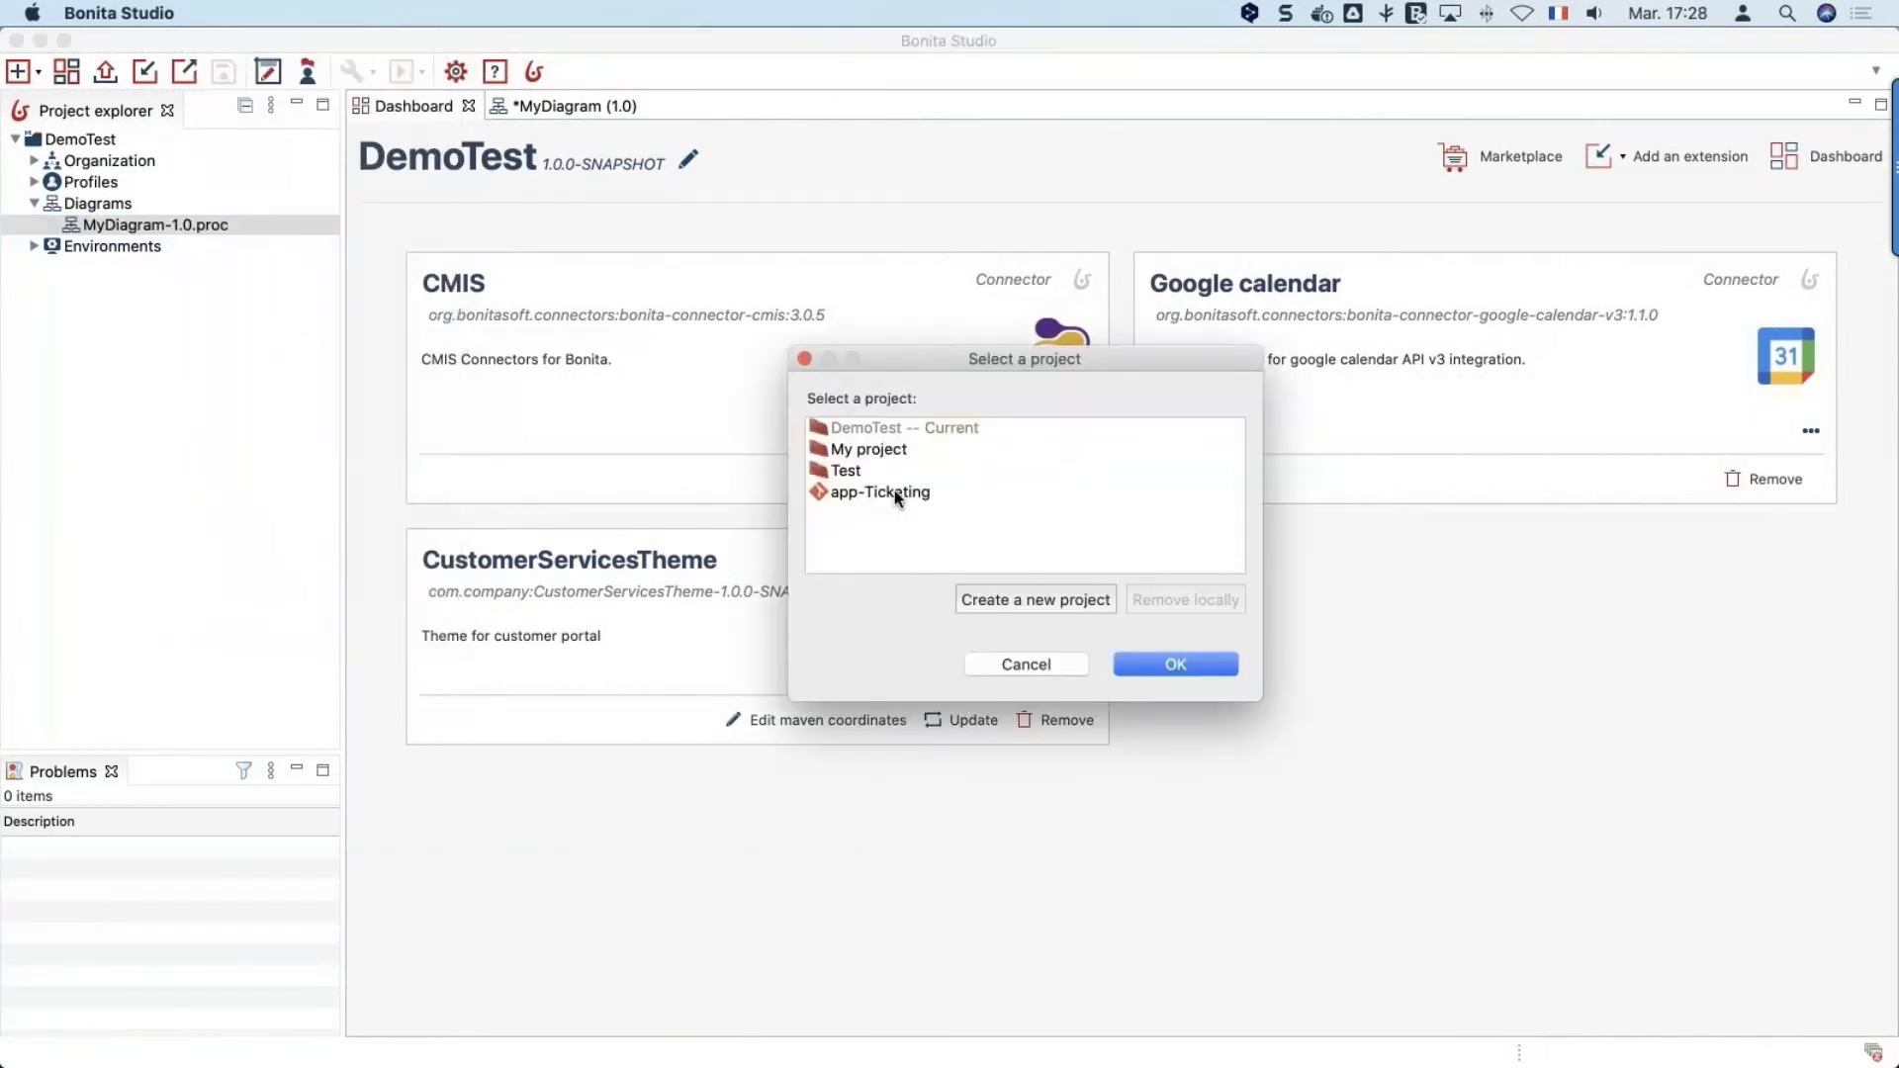
click(894, 492)
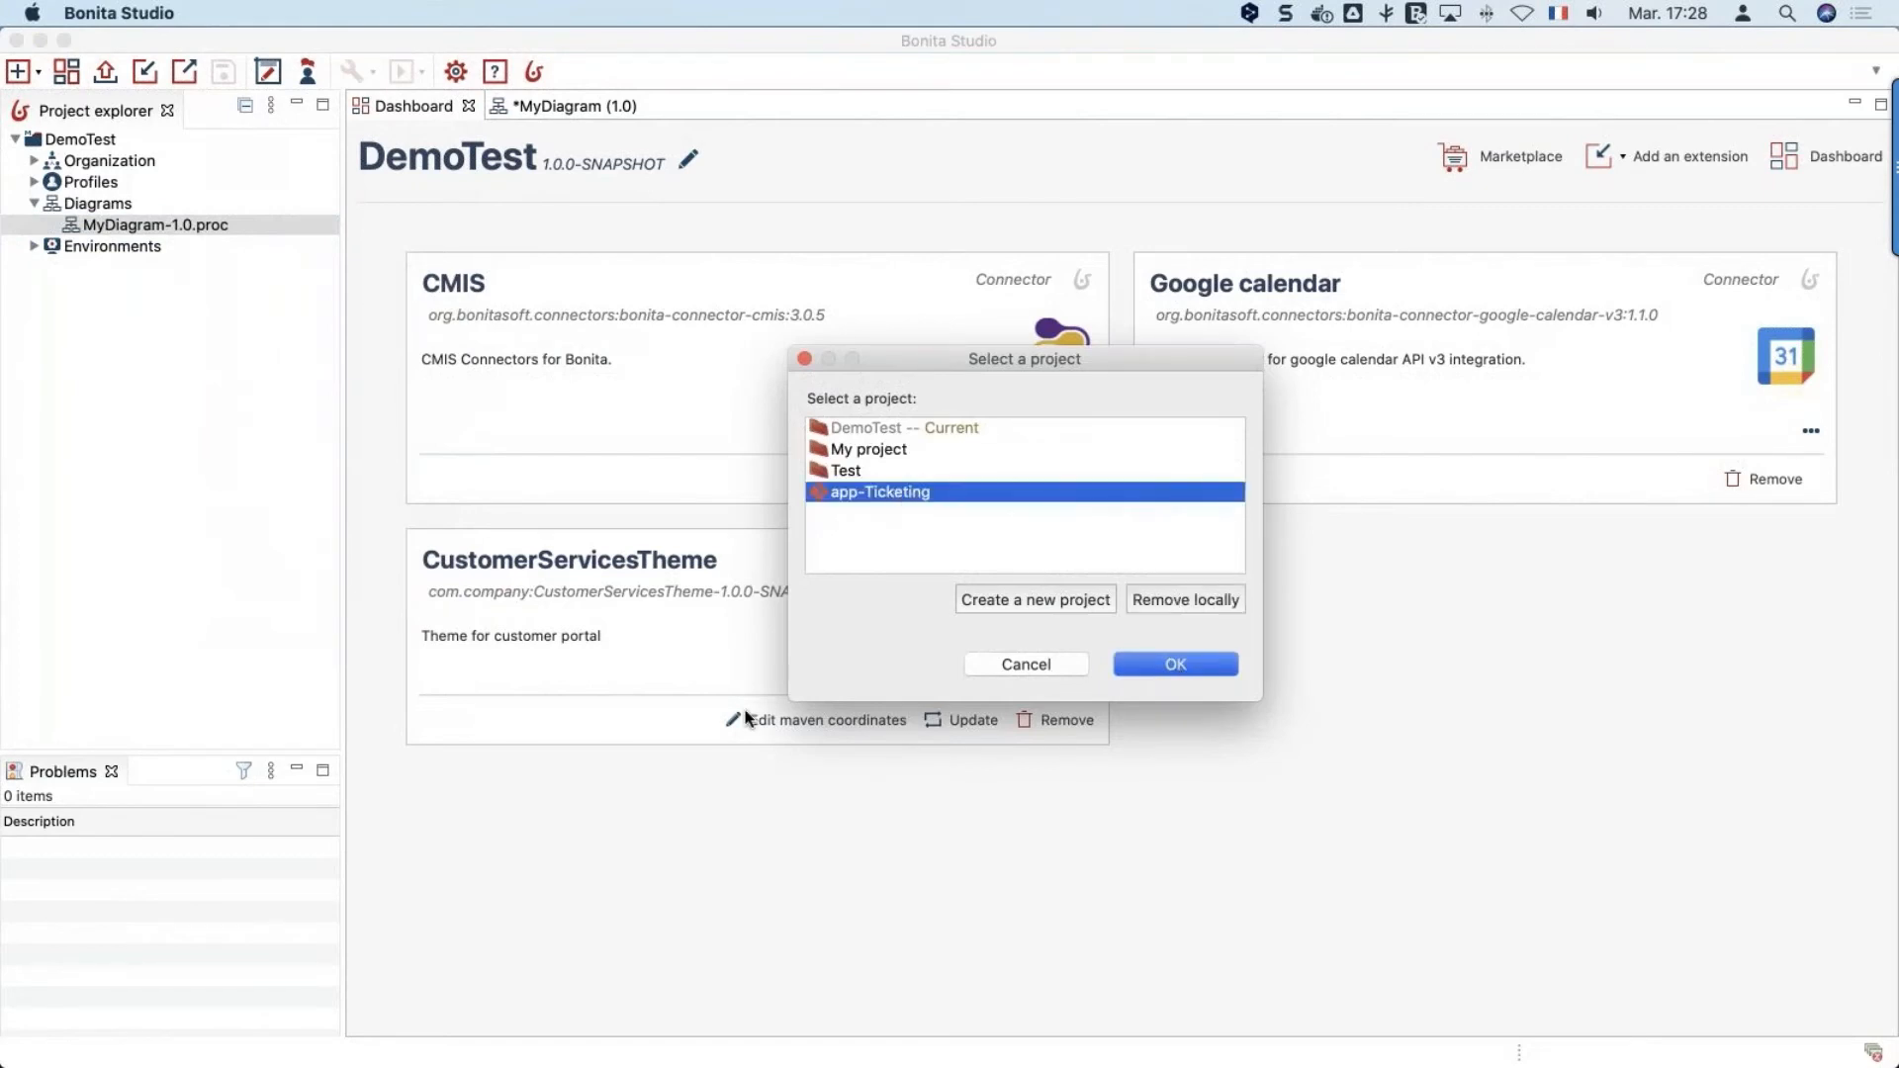
click(1177, 664)
click(1006, 161)
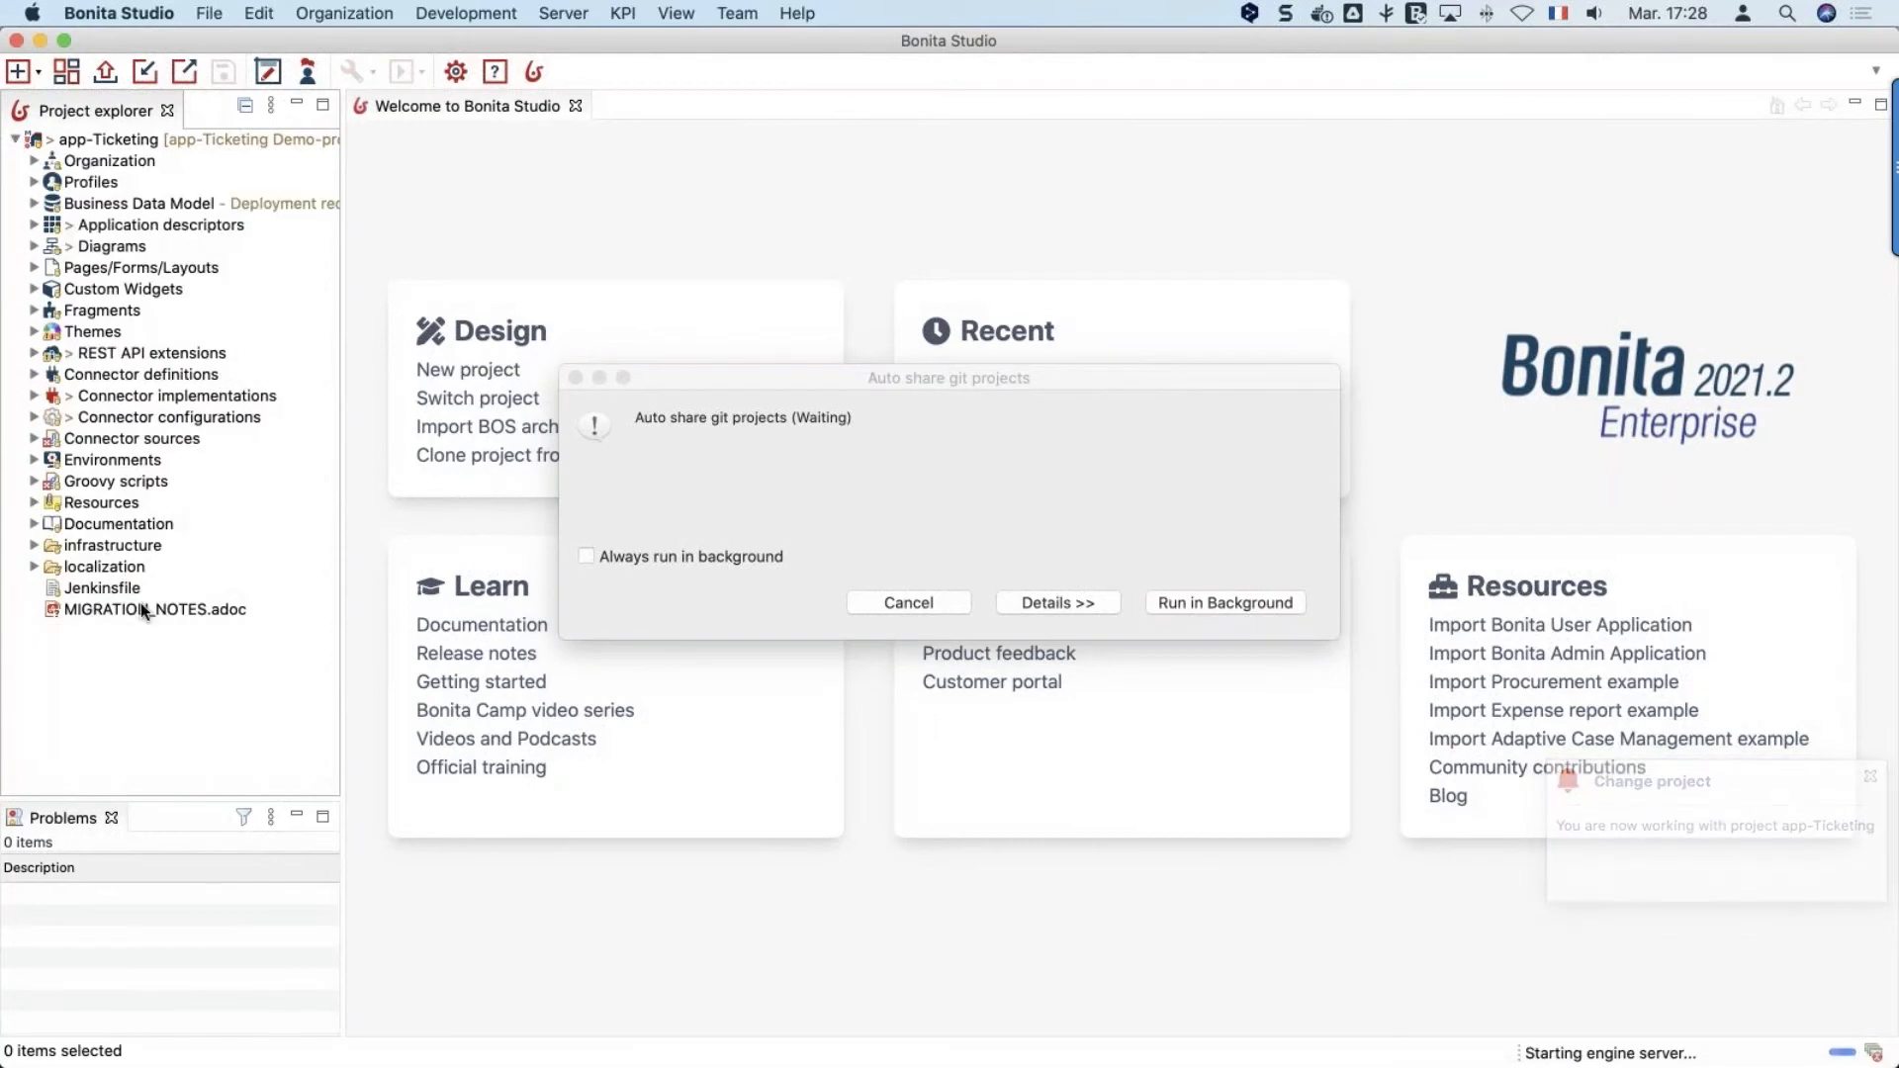
Open MIGRATION_NOTES.adoc from the app-Ticketing project to read its additions, updates and removals, and close it
click(140, 602)
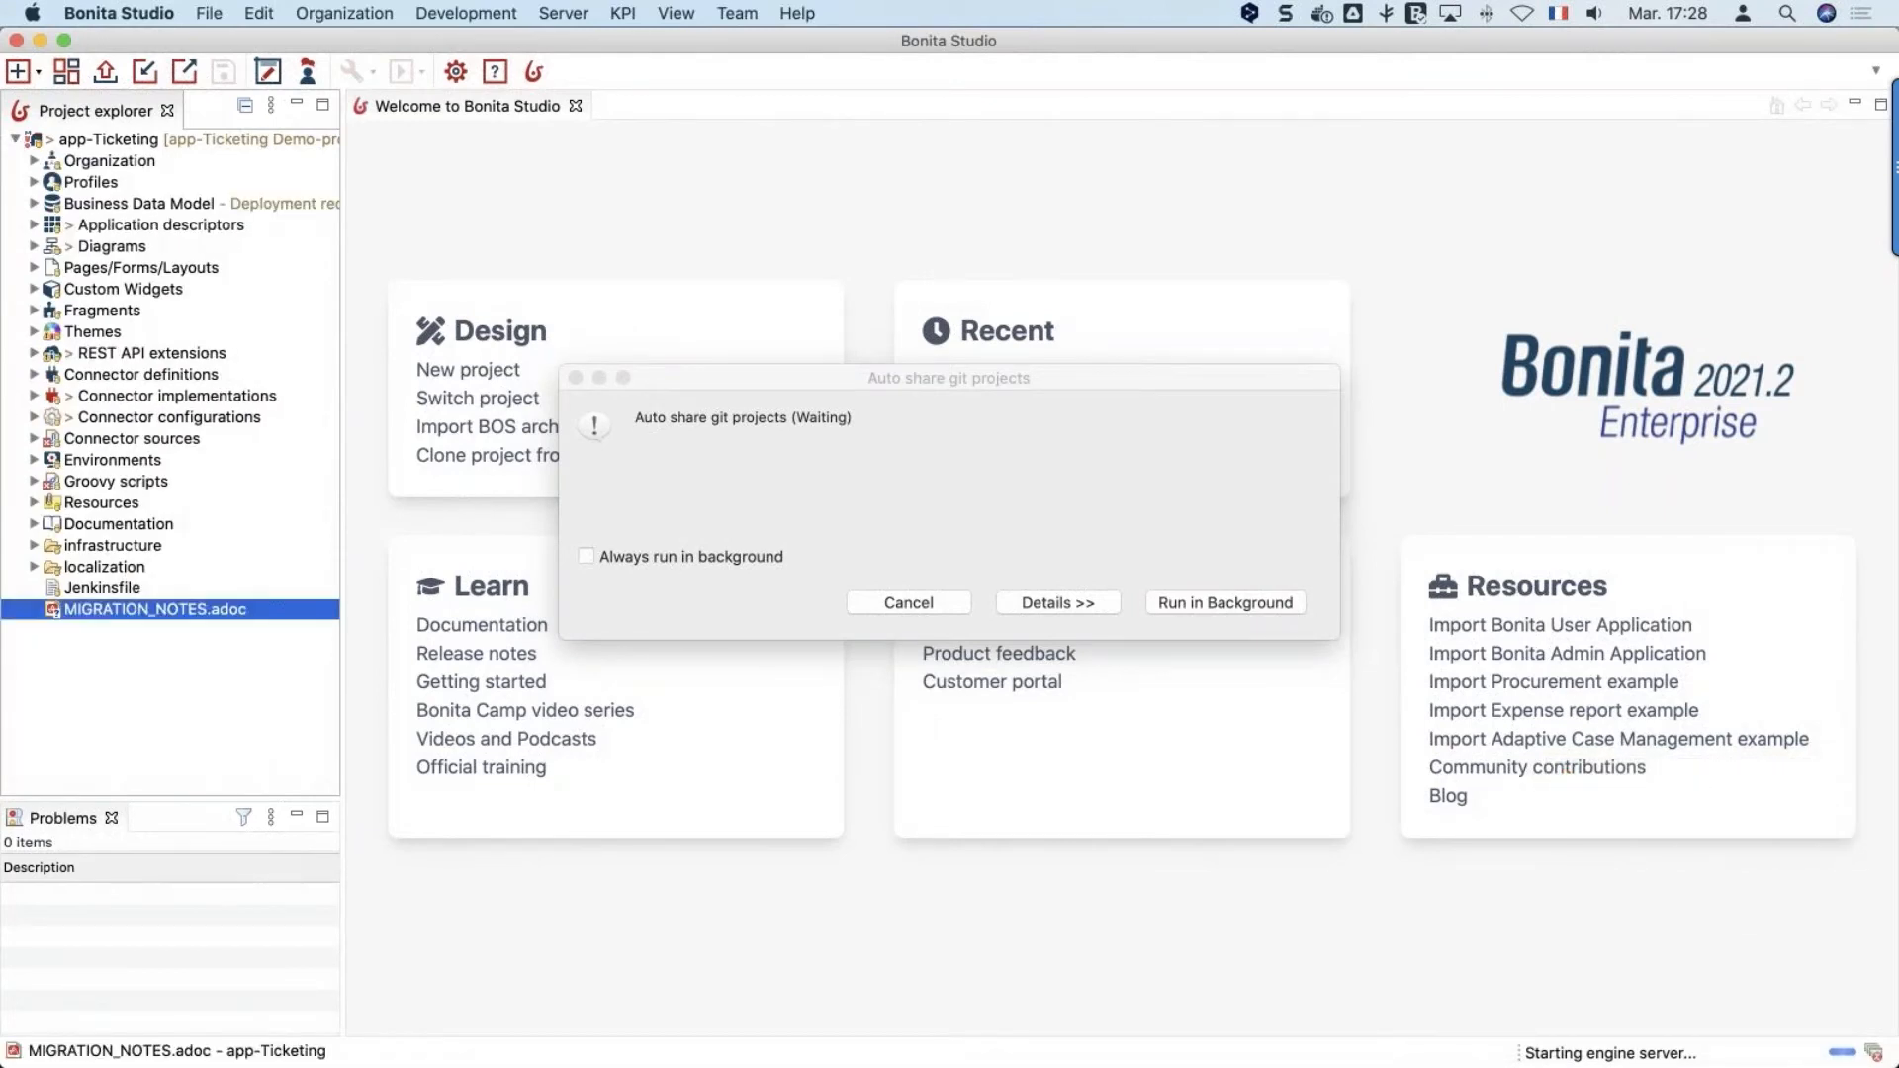
double_click(158, 611)
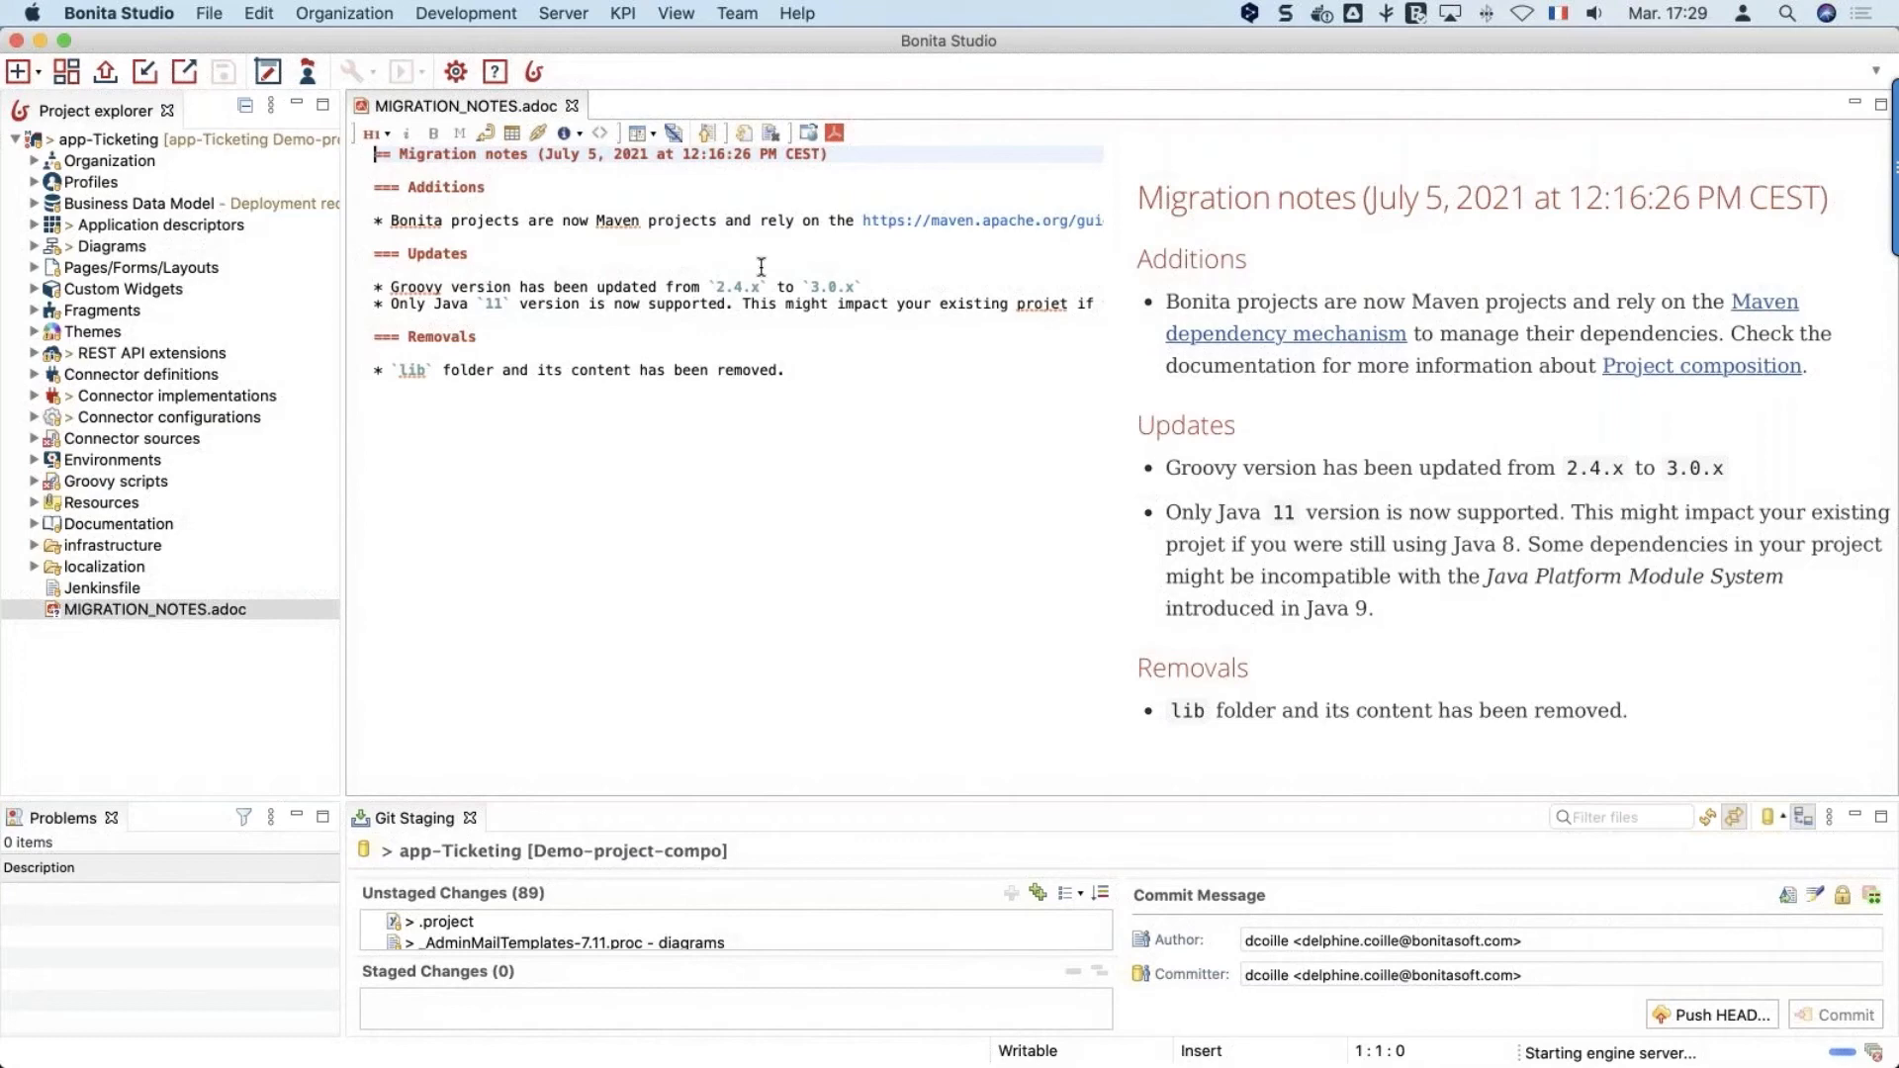
click(572, 106)
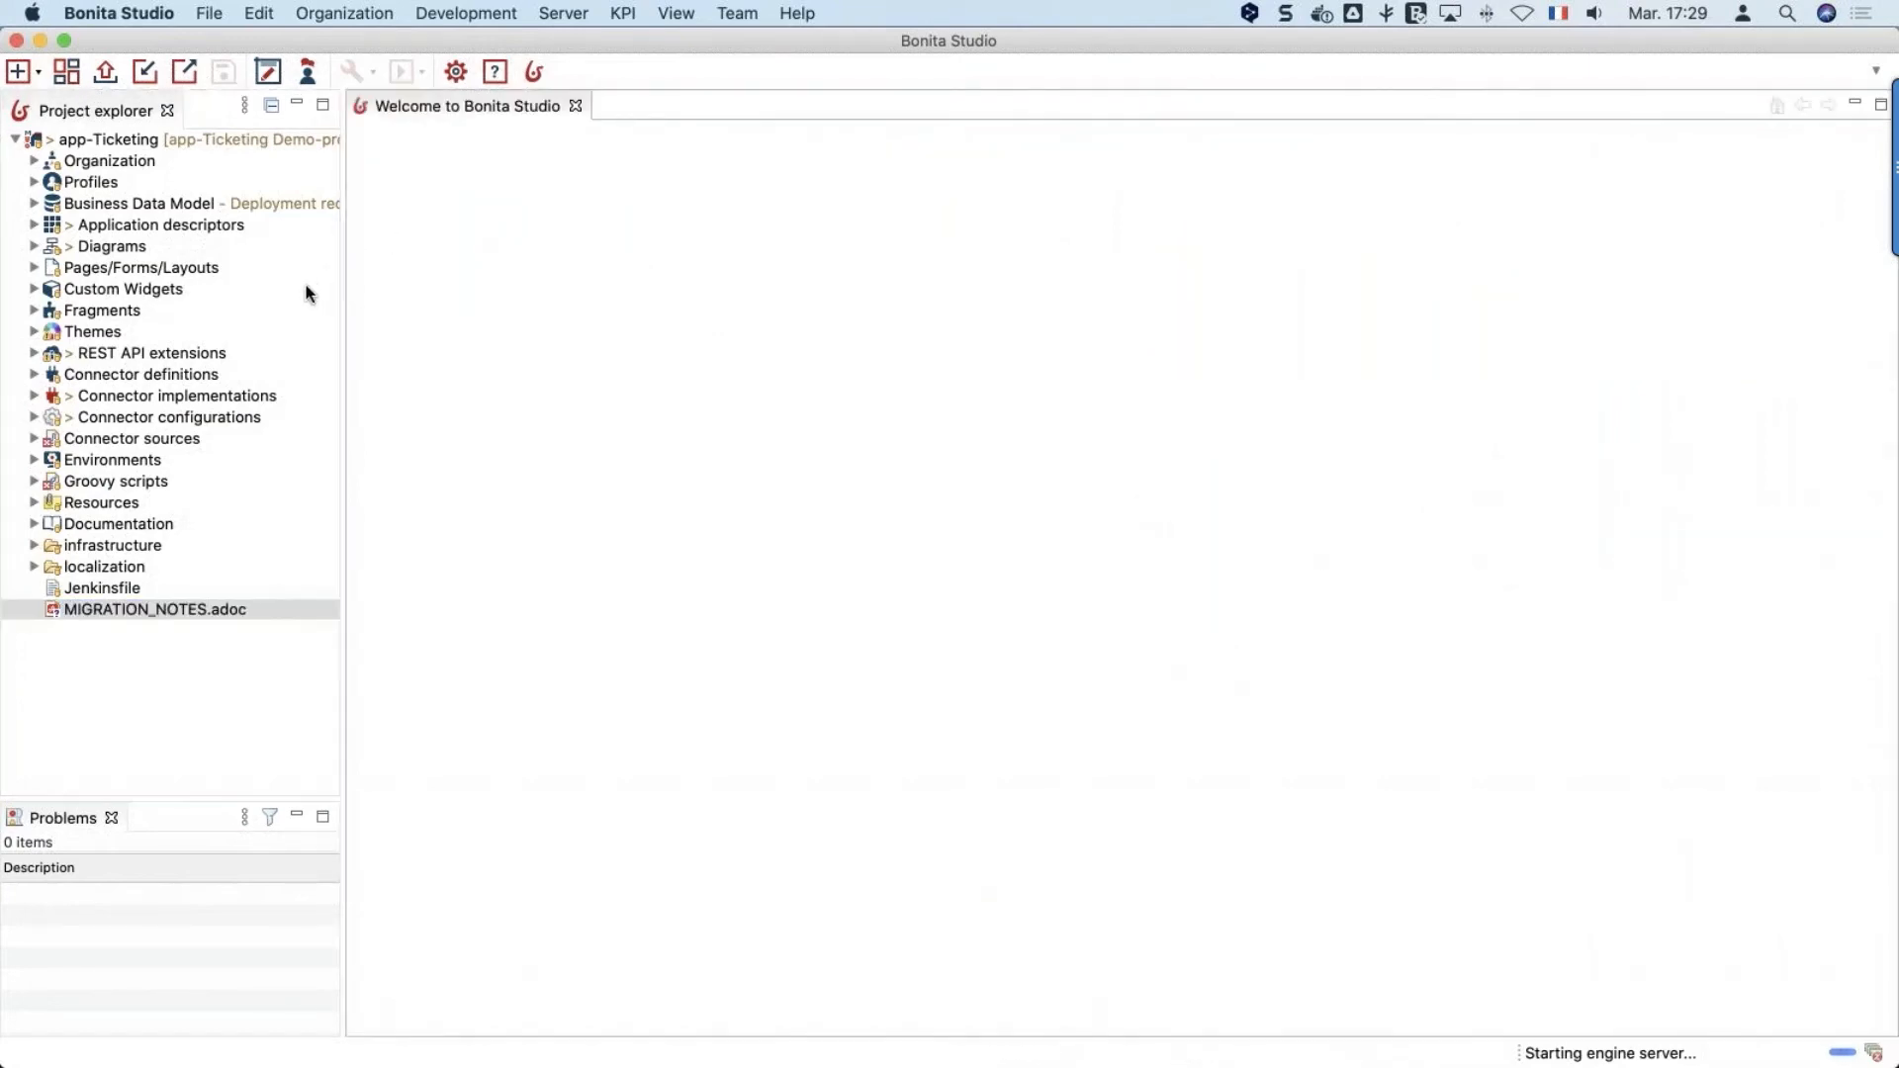
Show the app-Ticketing dashboard and examine the overview of all process diagrams in the project
click(71, 77)
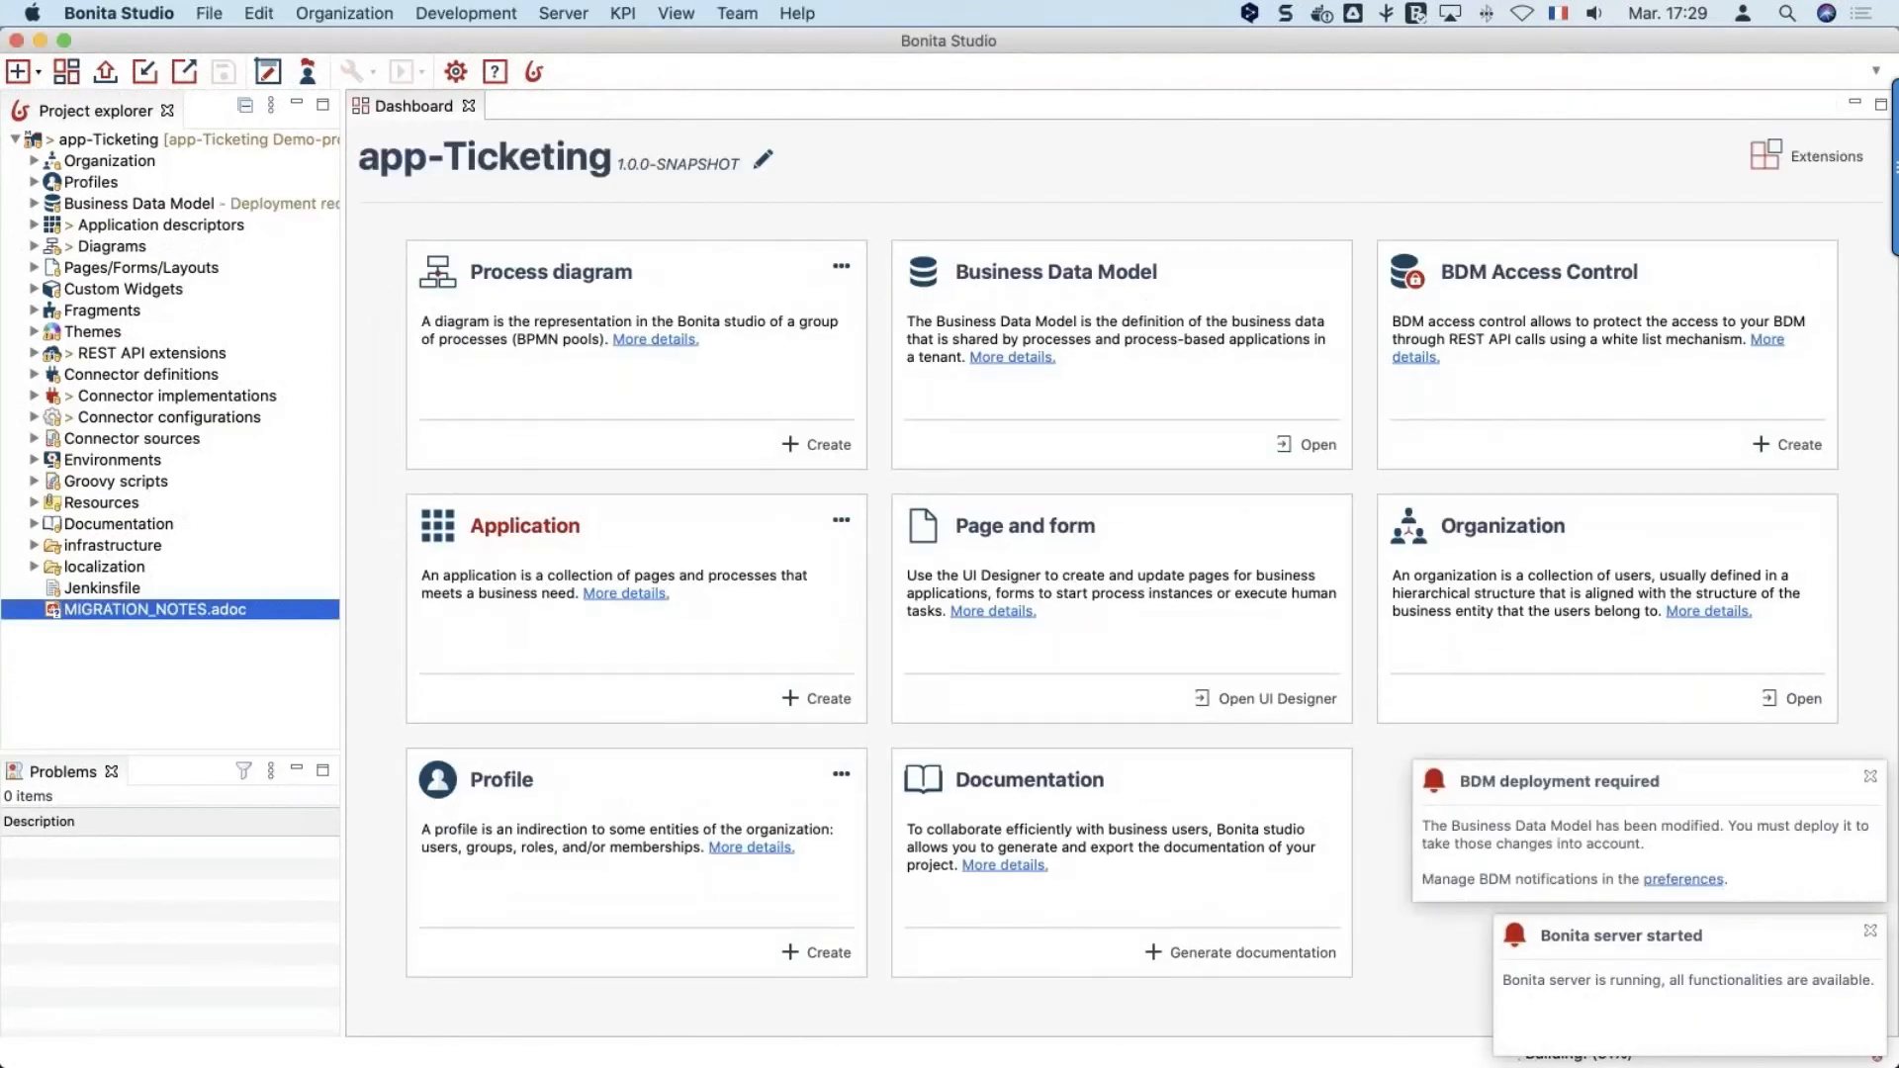
click(551, 267)
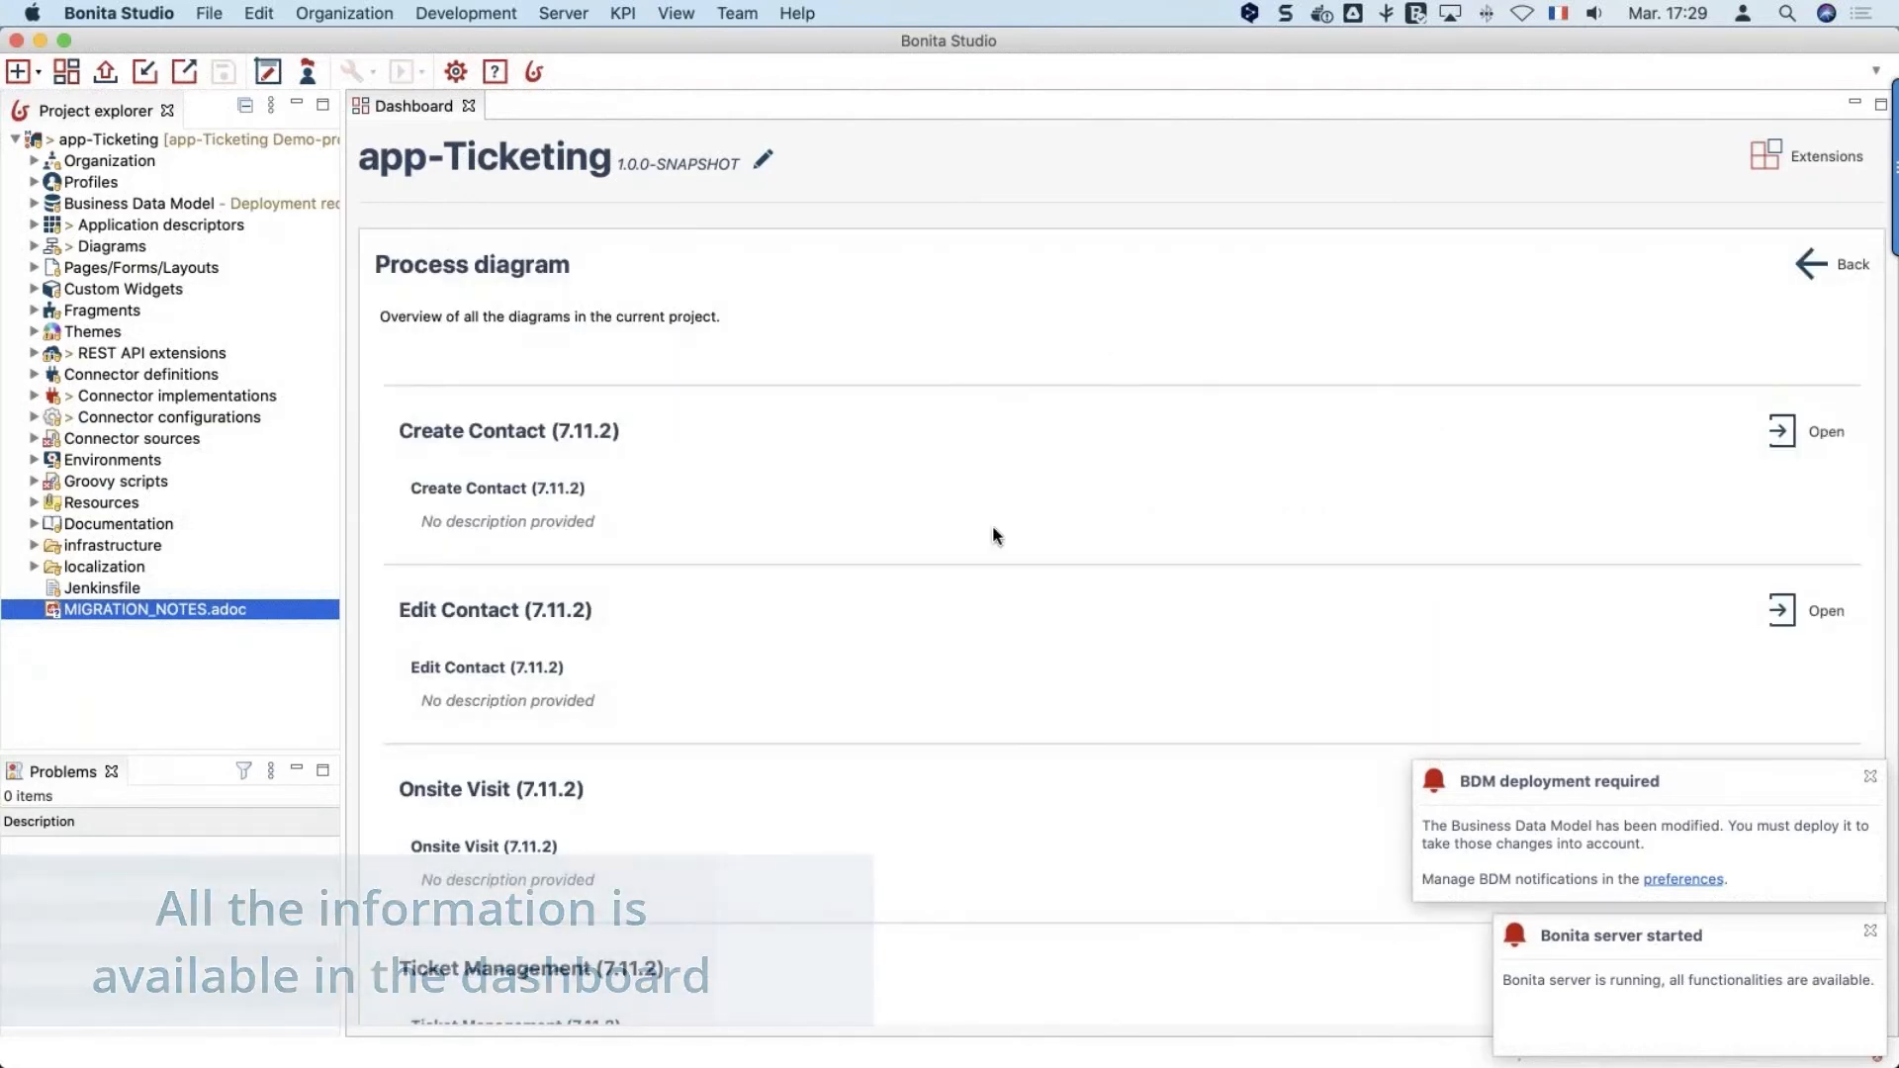
scroll(993, 528, down, 10)
scroll(993, 535, down, 3)
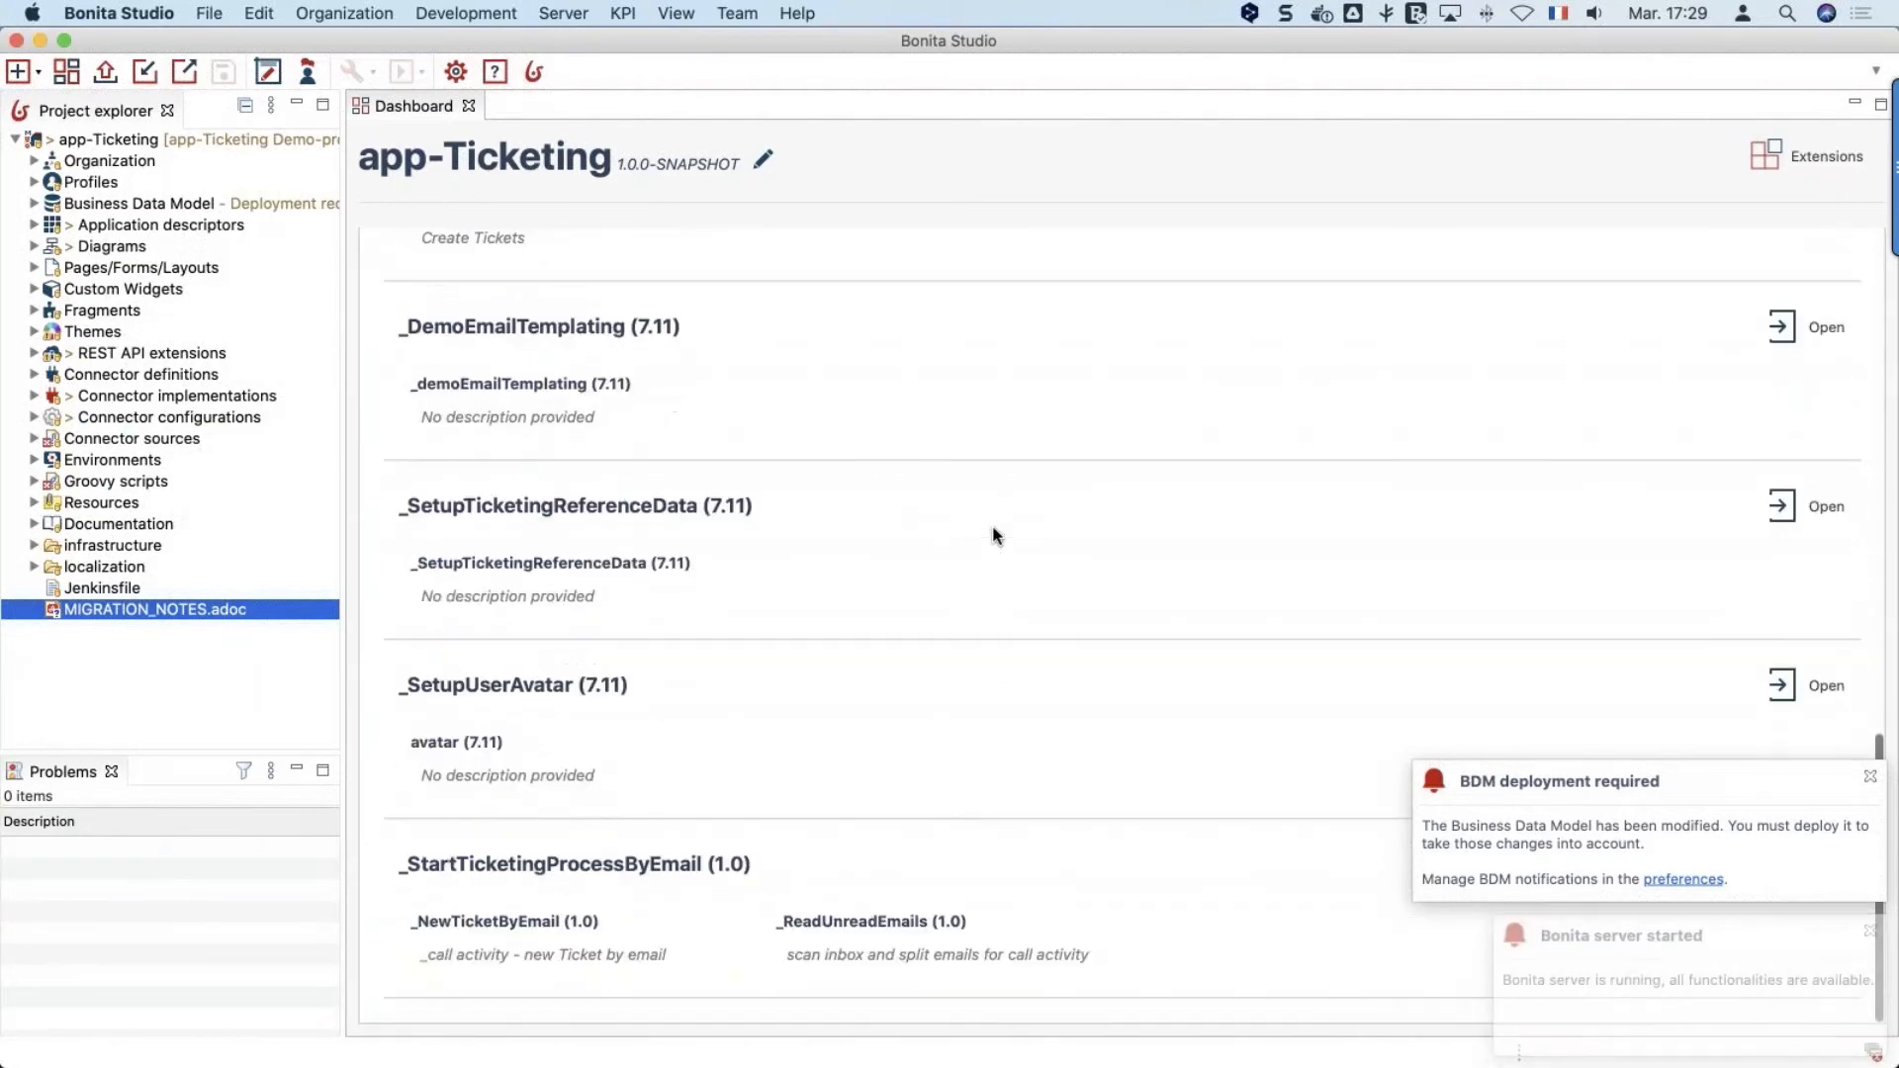
scroll(994, 535, up, 12)
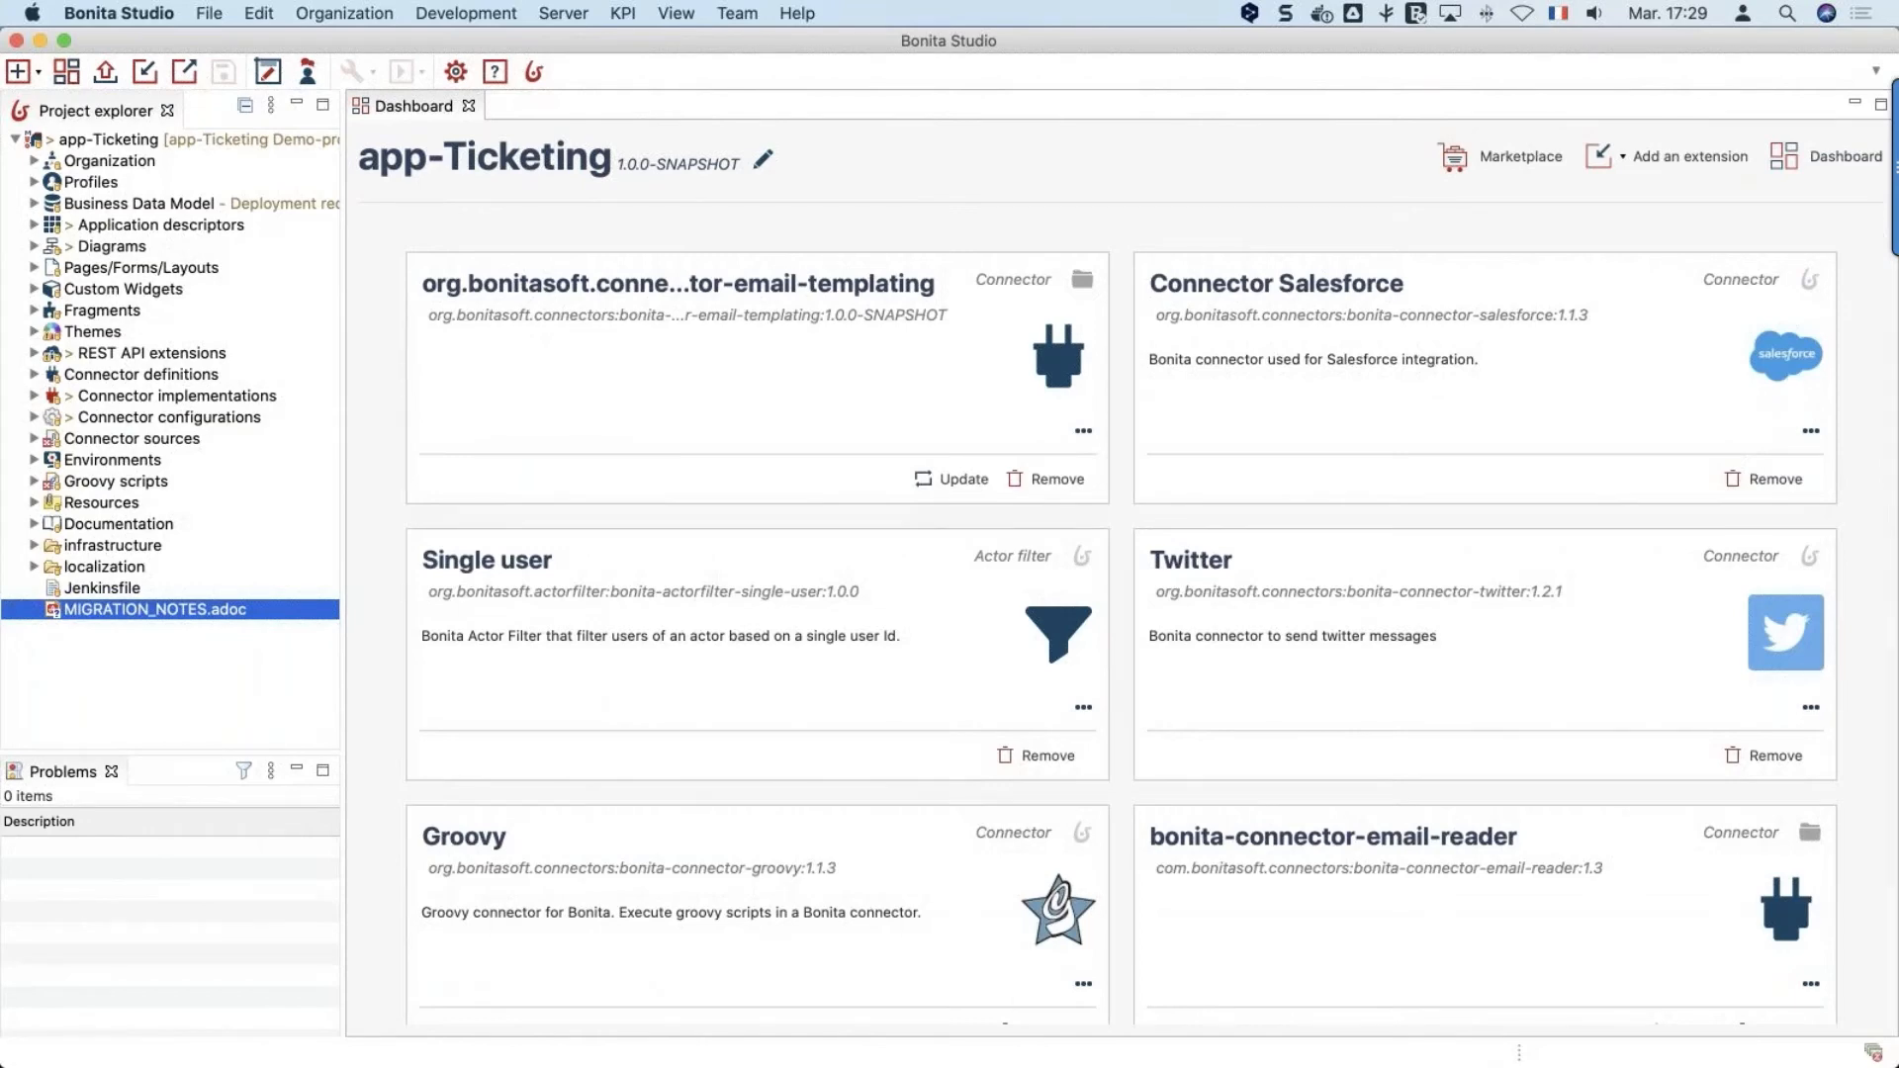
Examine the connectors and actor filters listed among the app-Ticketing project's extensions
scroll(1143, 627, down, 5)
scroll(1143, 627, up, 5)
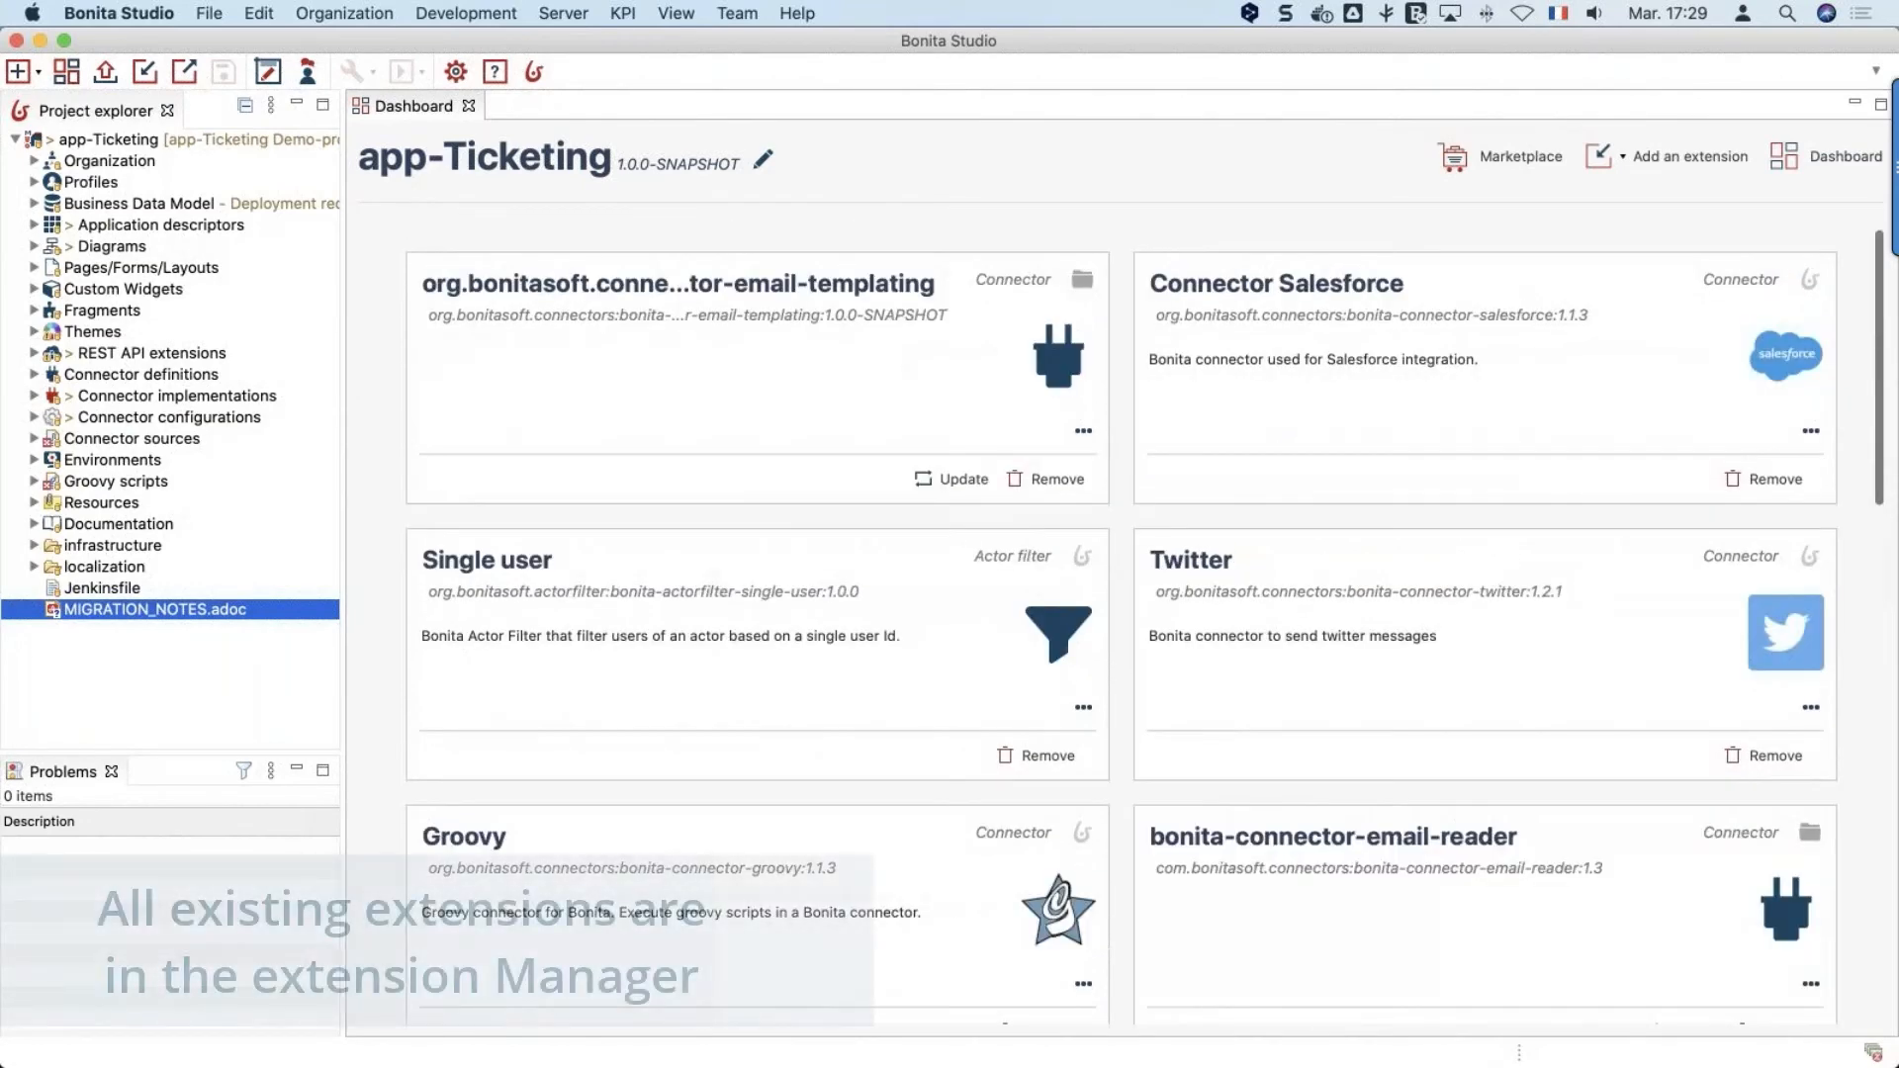
scroll(1857, 703, down, 8)
scroll(1857, 703, up, 6)
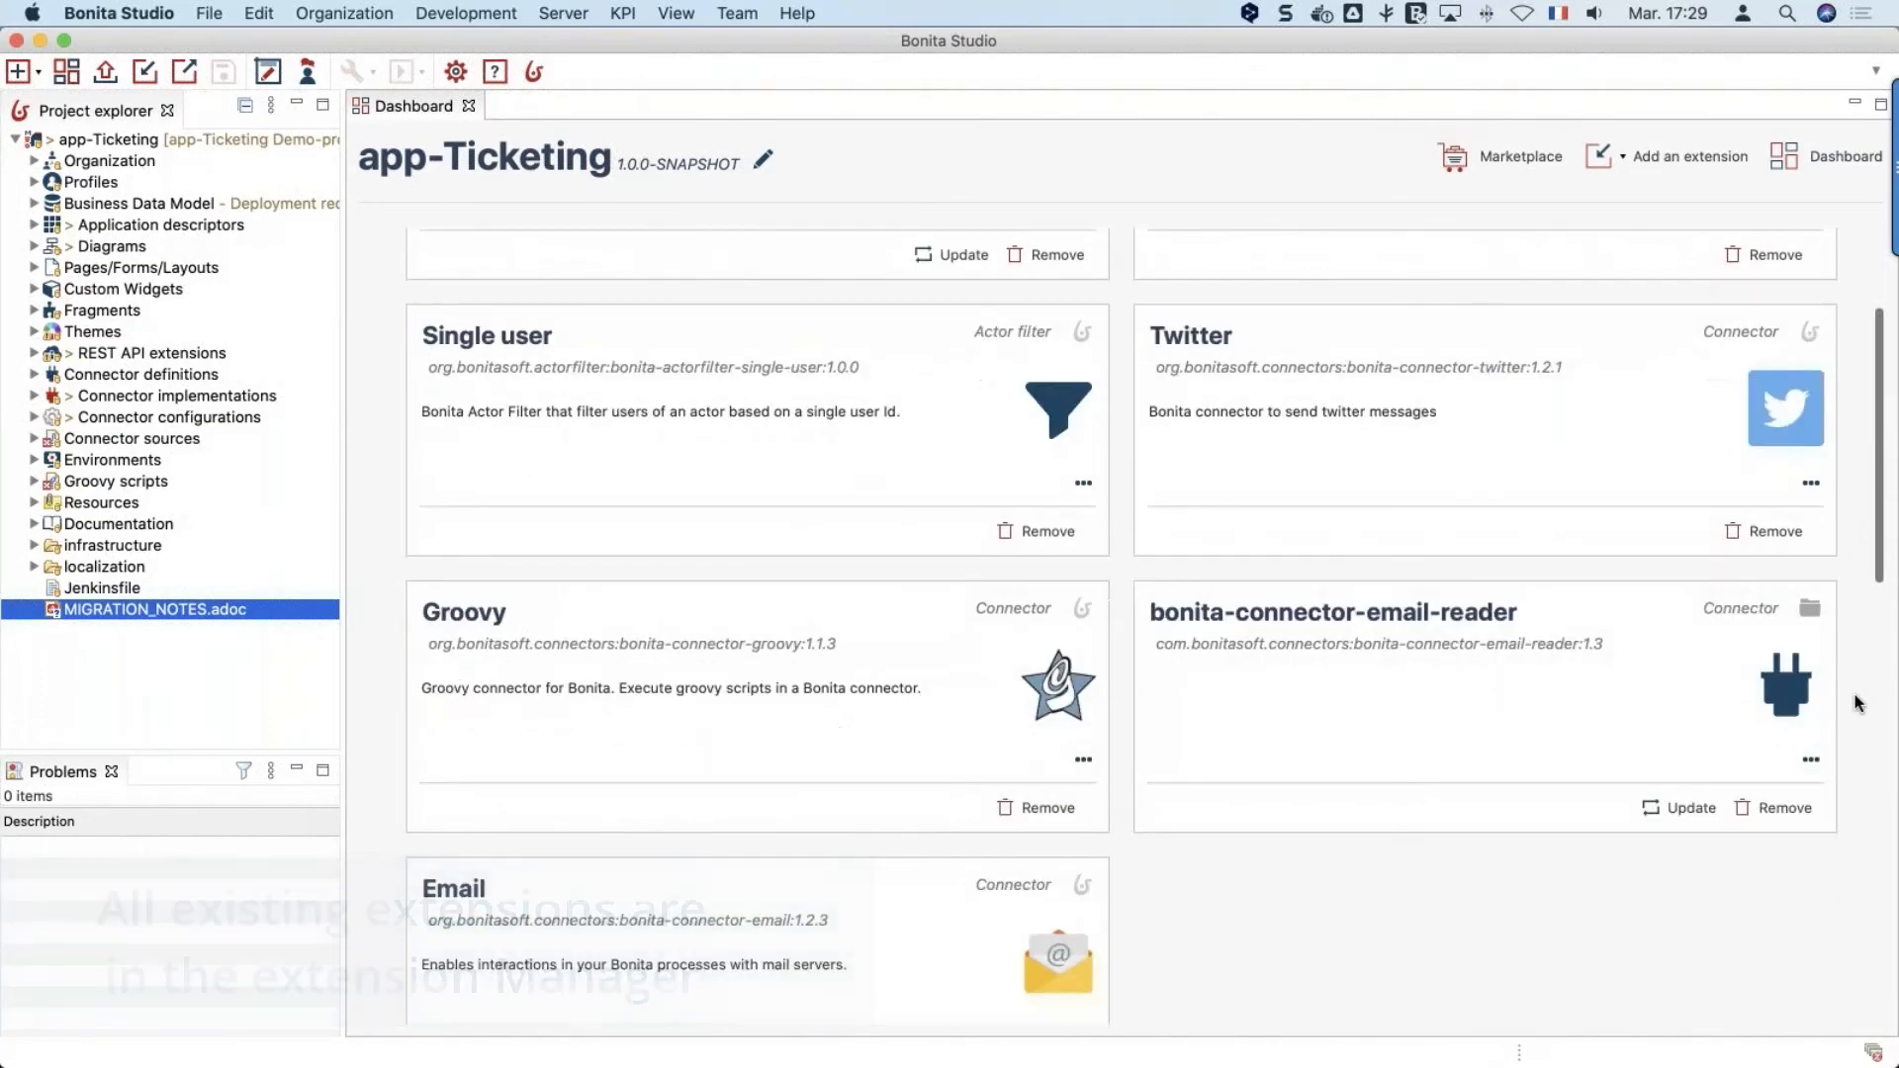
scroll(1857, 703, up, 2)
scroll(1858, 703, up, 4)
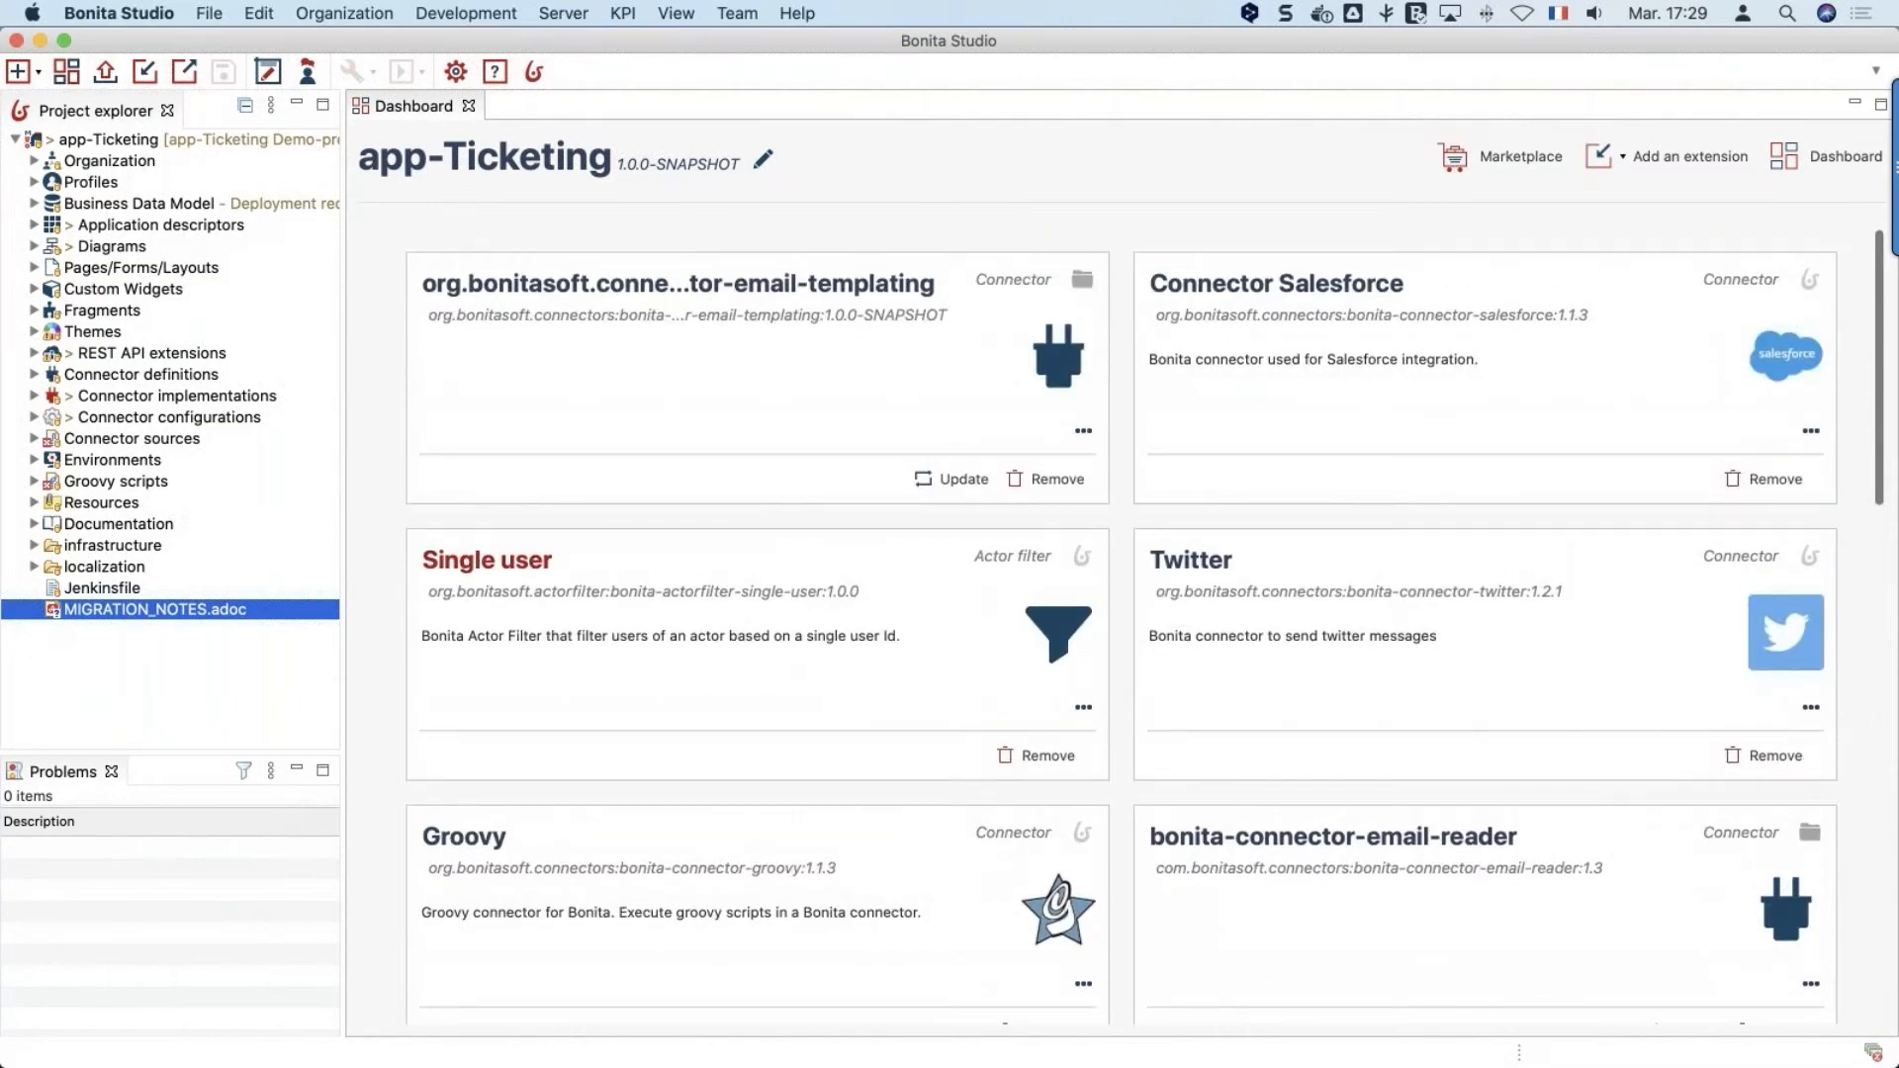
Find the usages of the Salesforce extension's Update Object connector and open the task Case resolution by General Support
click(1277, 284)
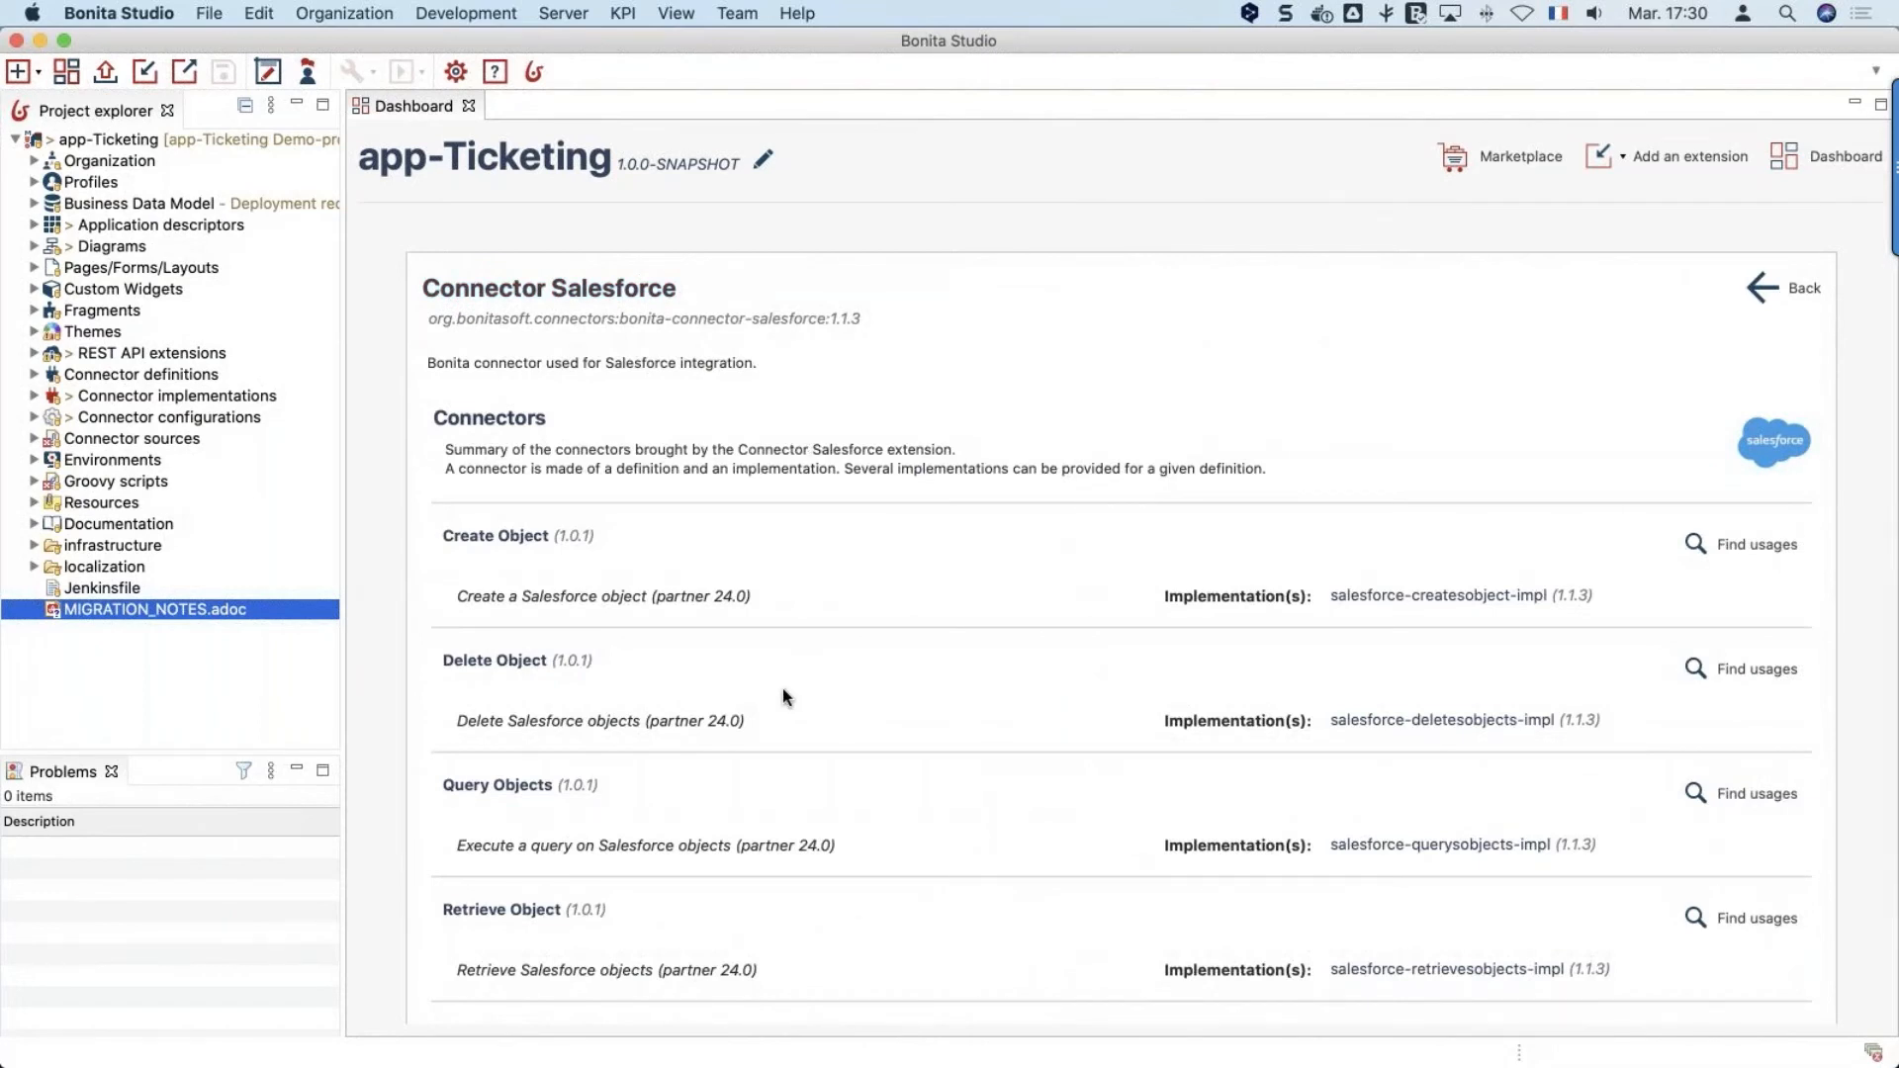
scroll(759, 395, down, 3)
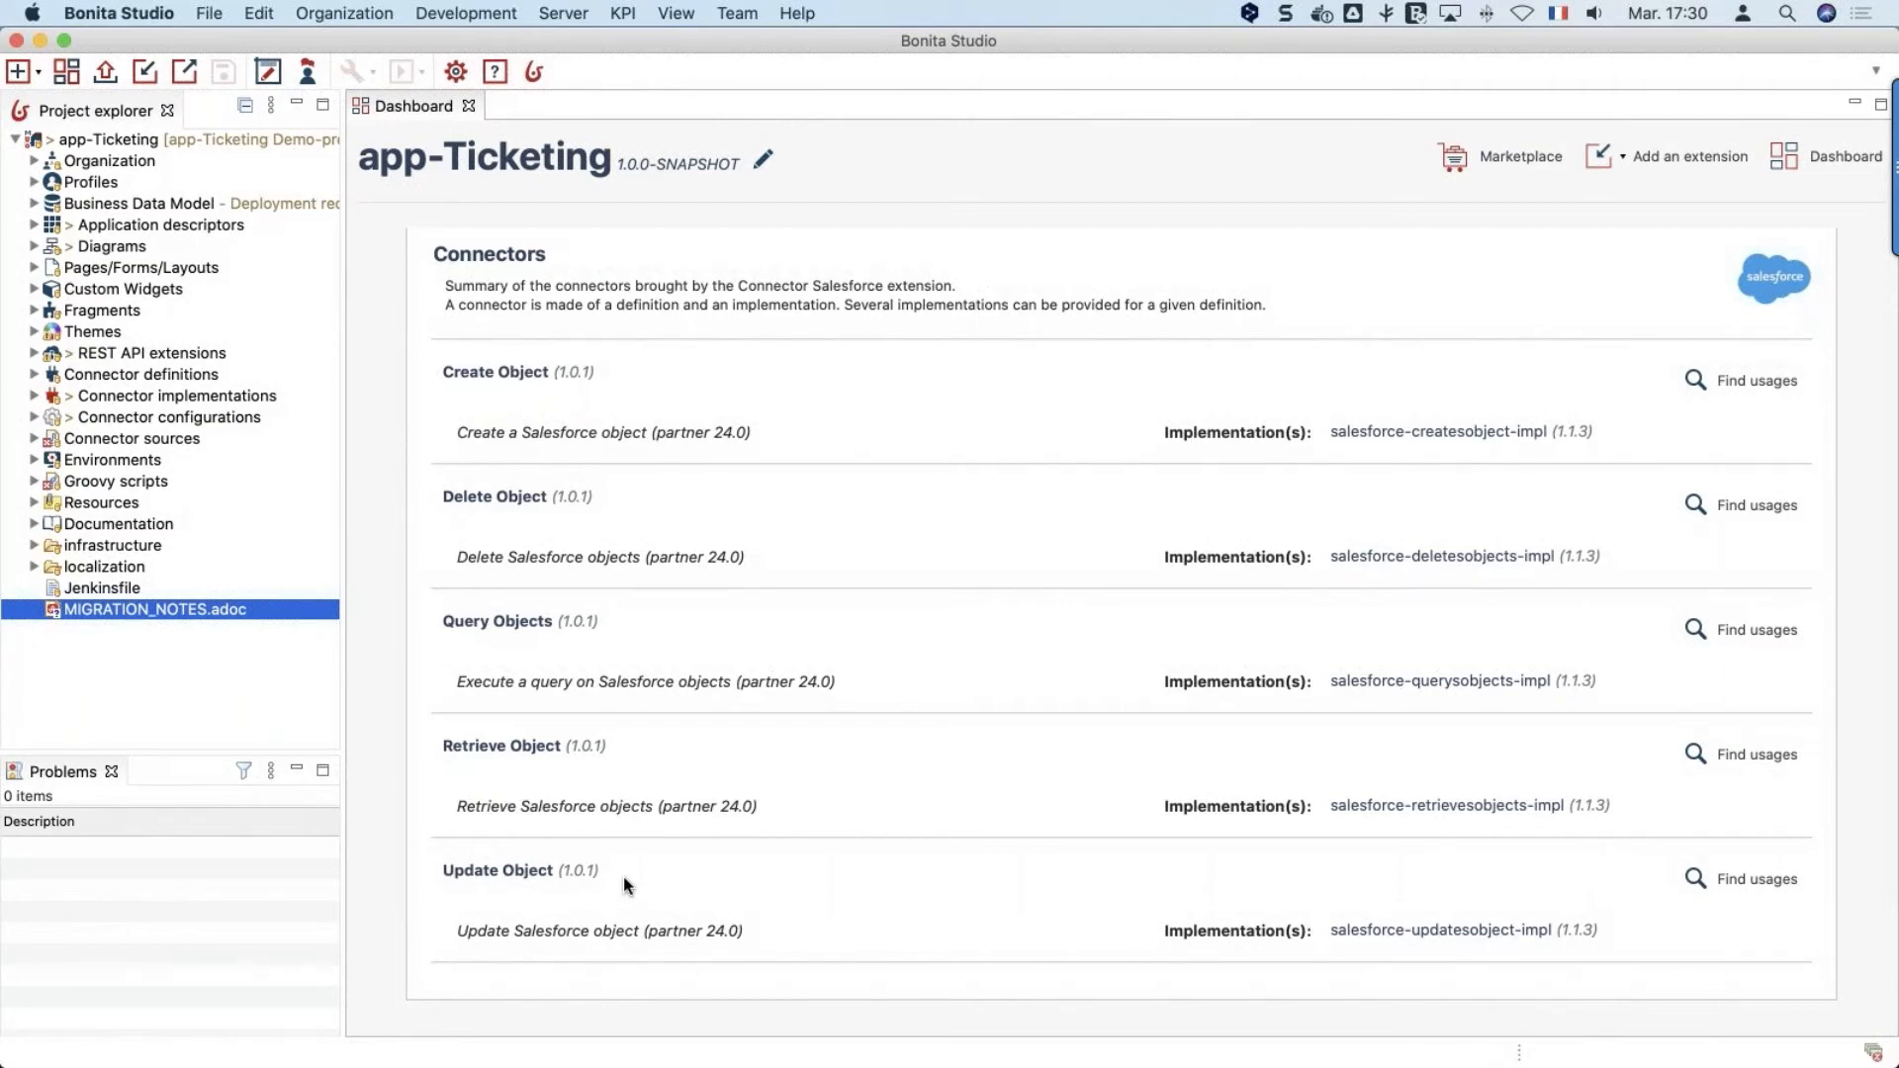
click(1761, 879)
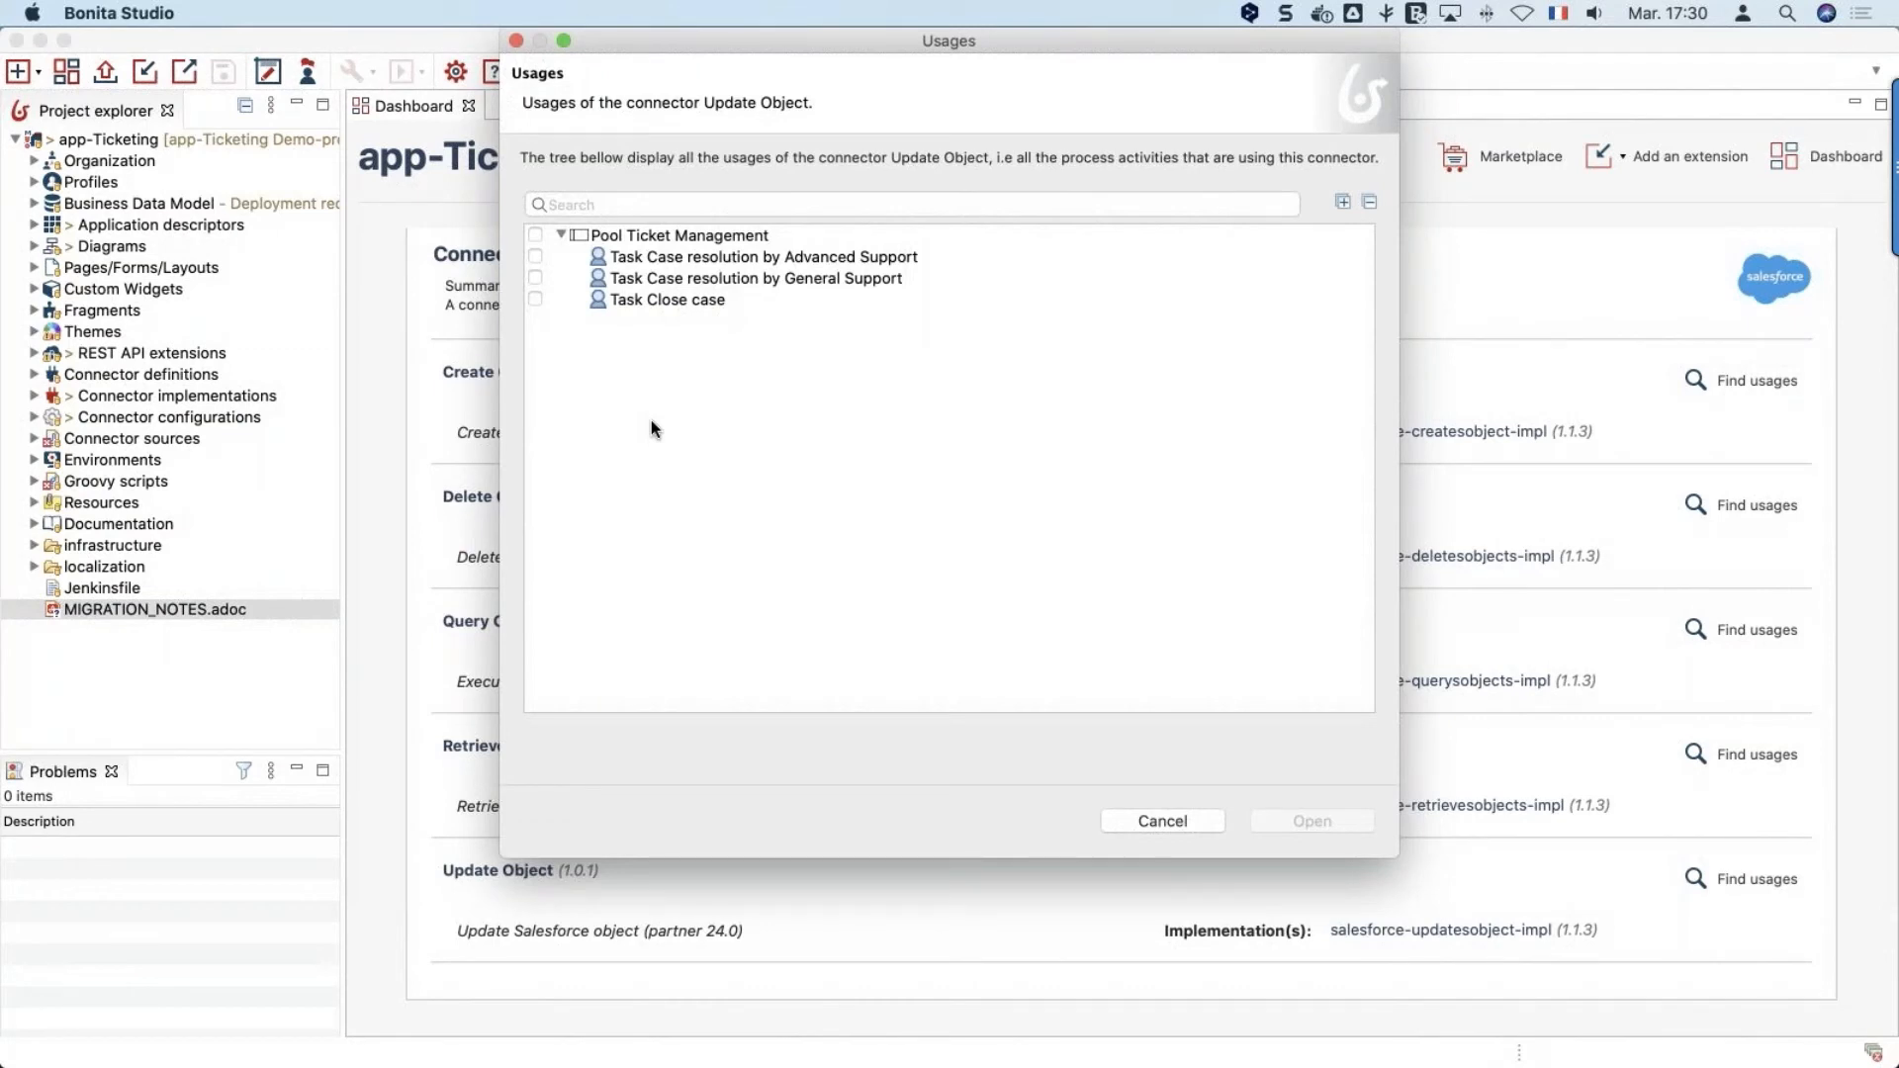
click(536, 278)
key(Return)
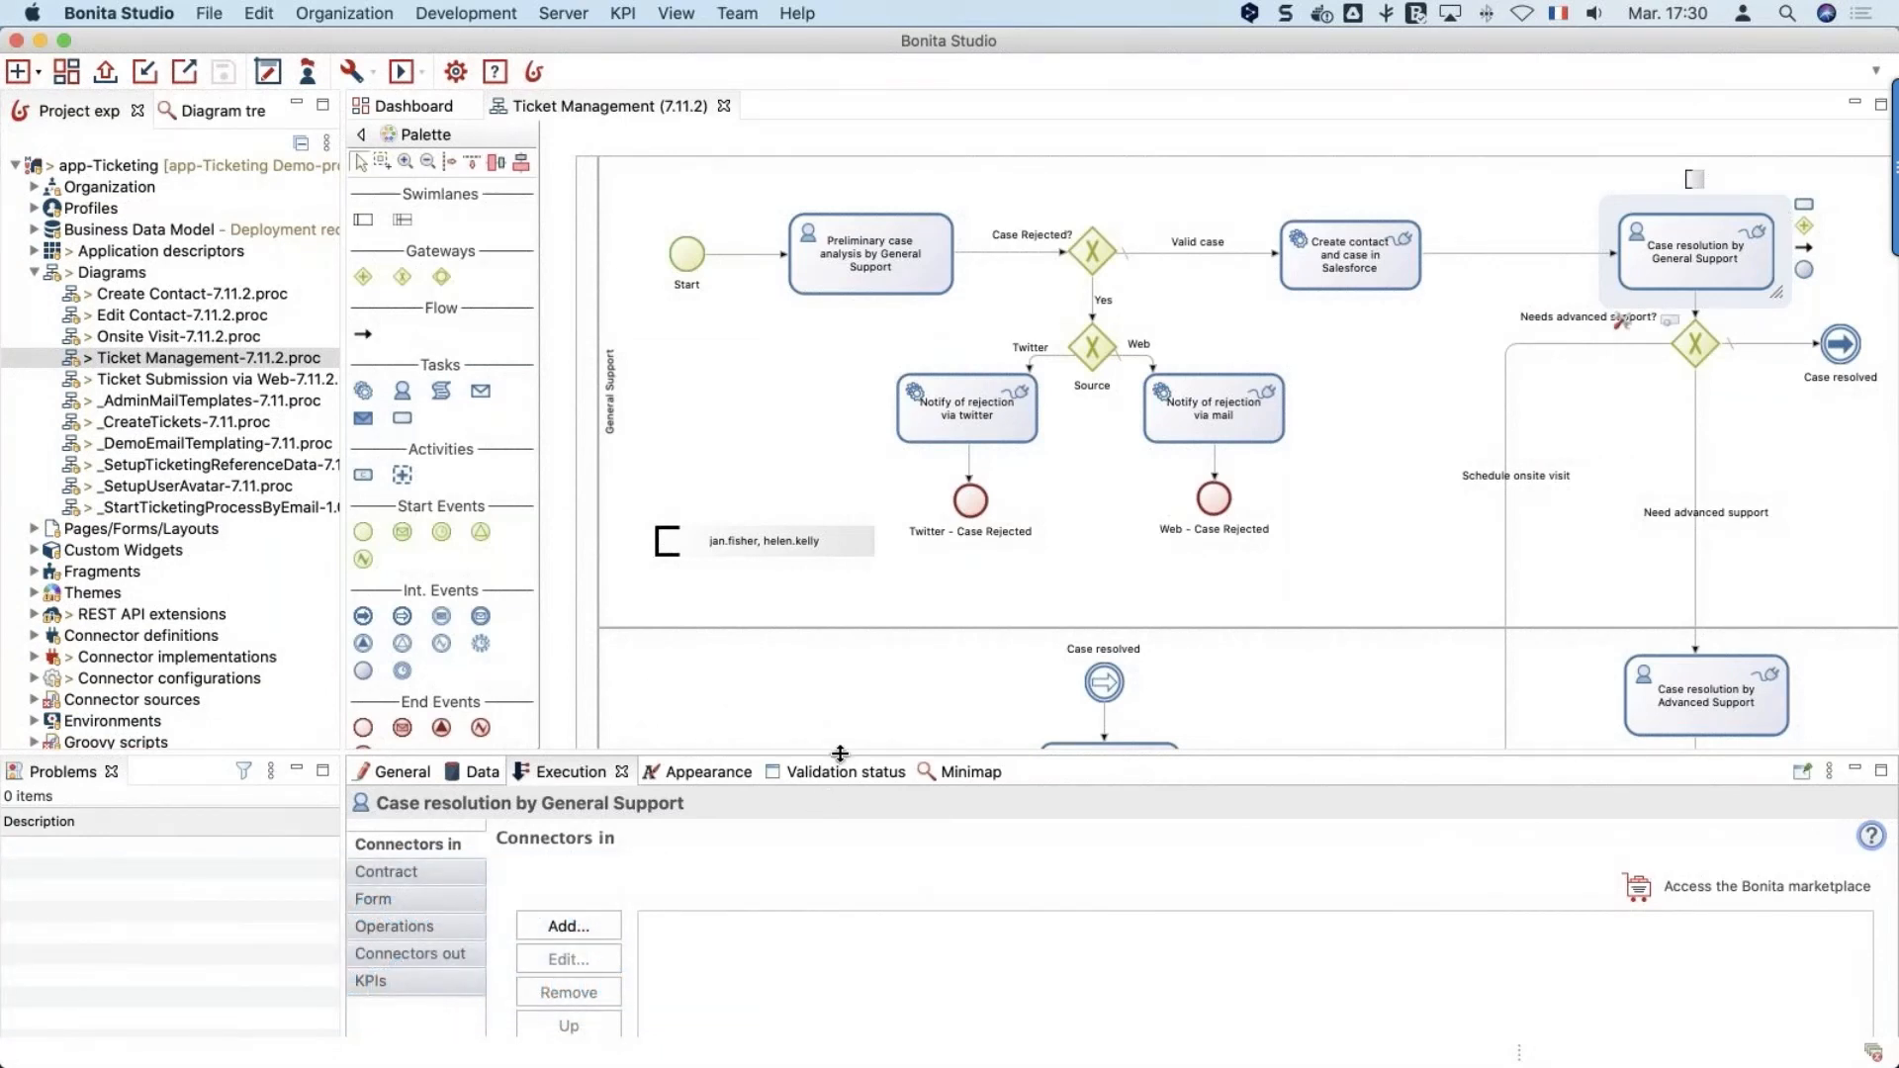
Inspect the updateCaseInSF entry in the task's outgoing connectors, and return to the project's extension list
drag(841, 752, 825, 583)
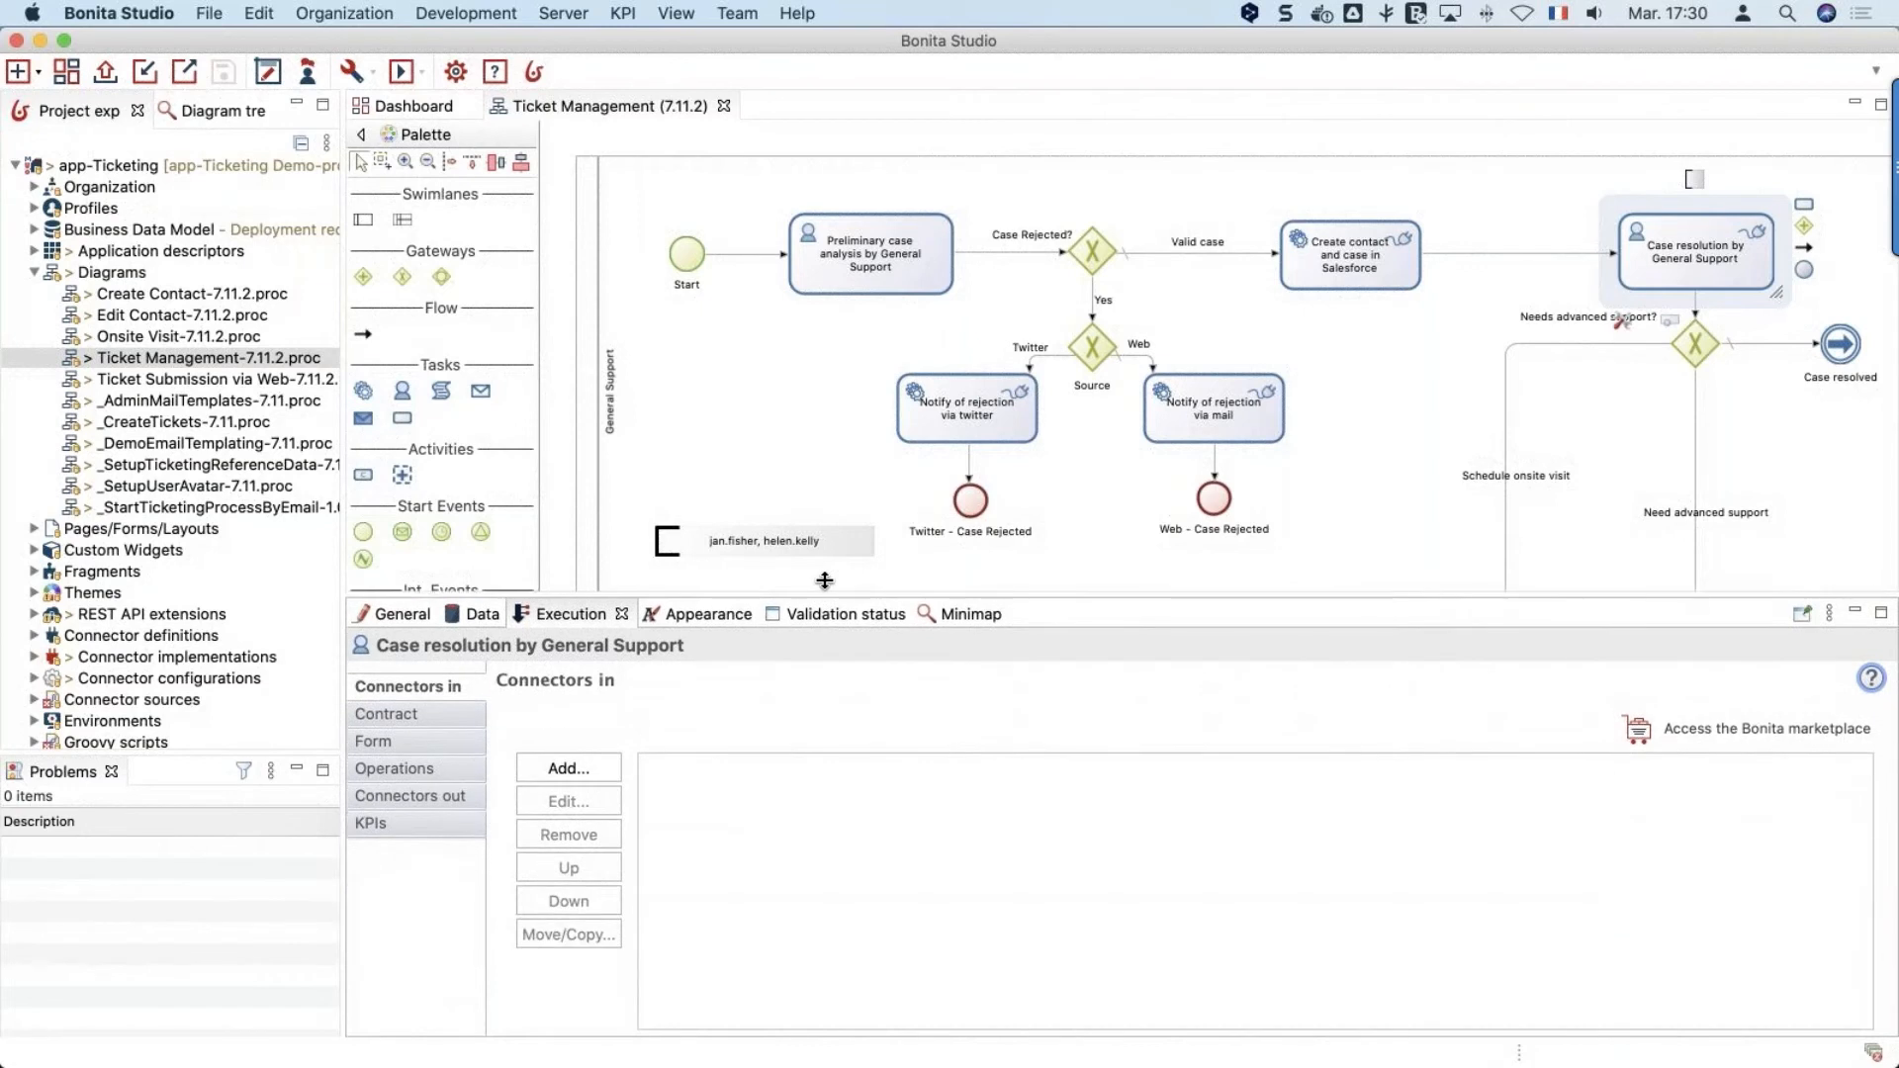
click(443, 784)
click(742, 757)
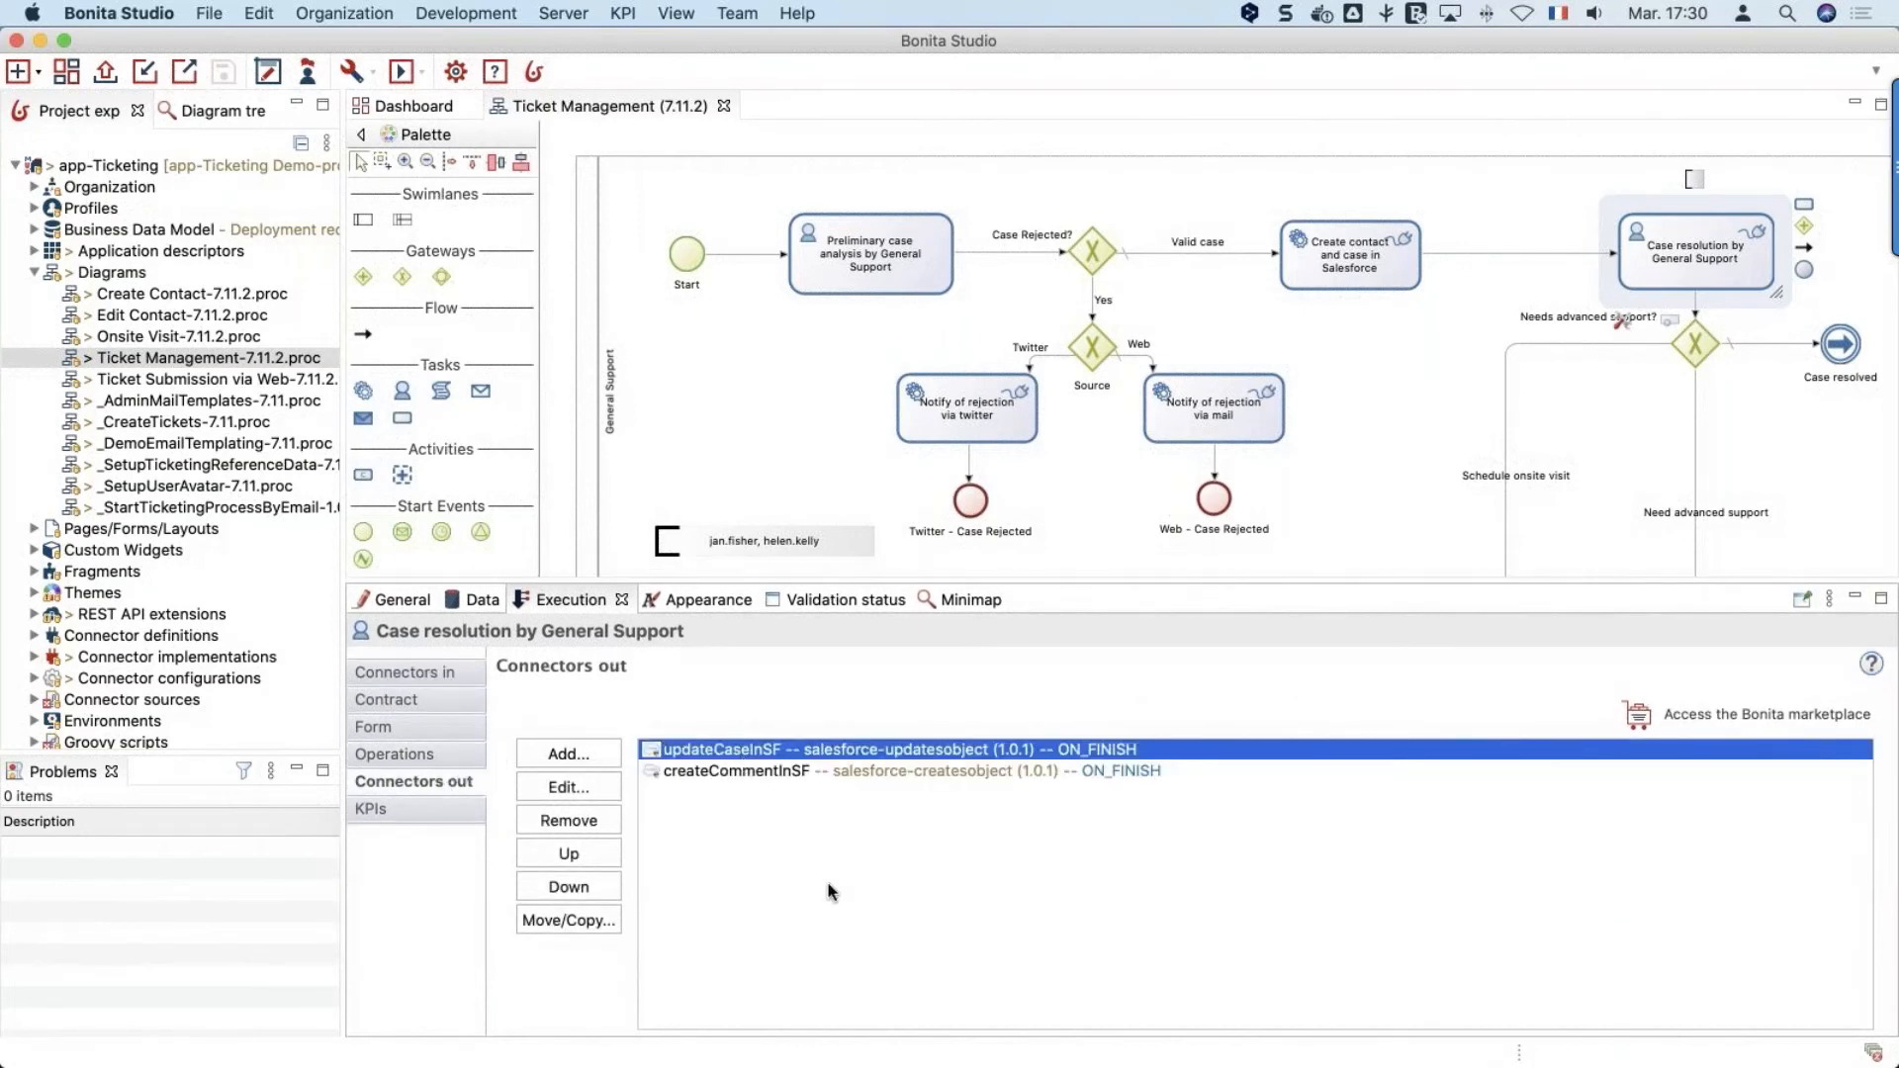
click(422, 107)
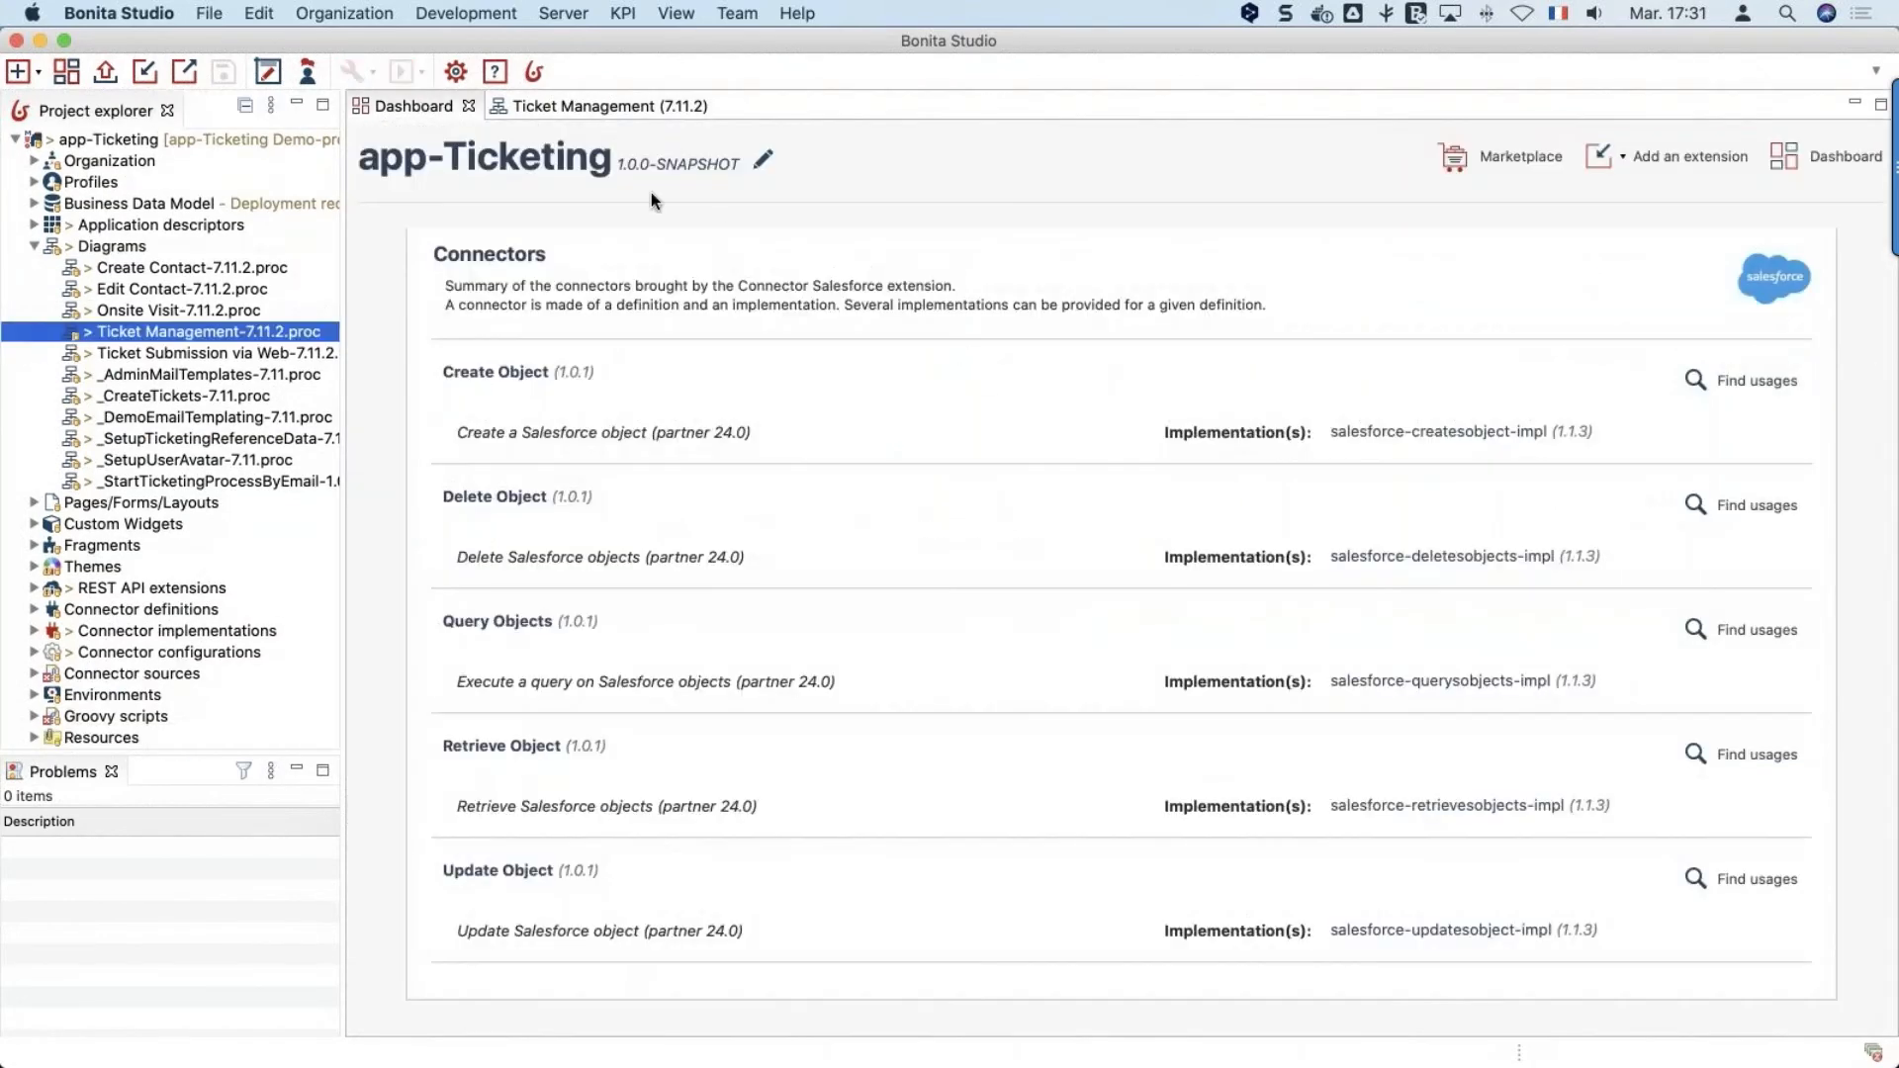
click(1411, 346)
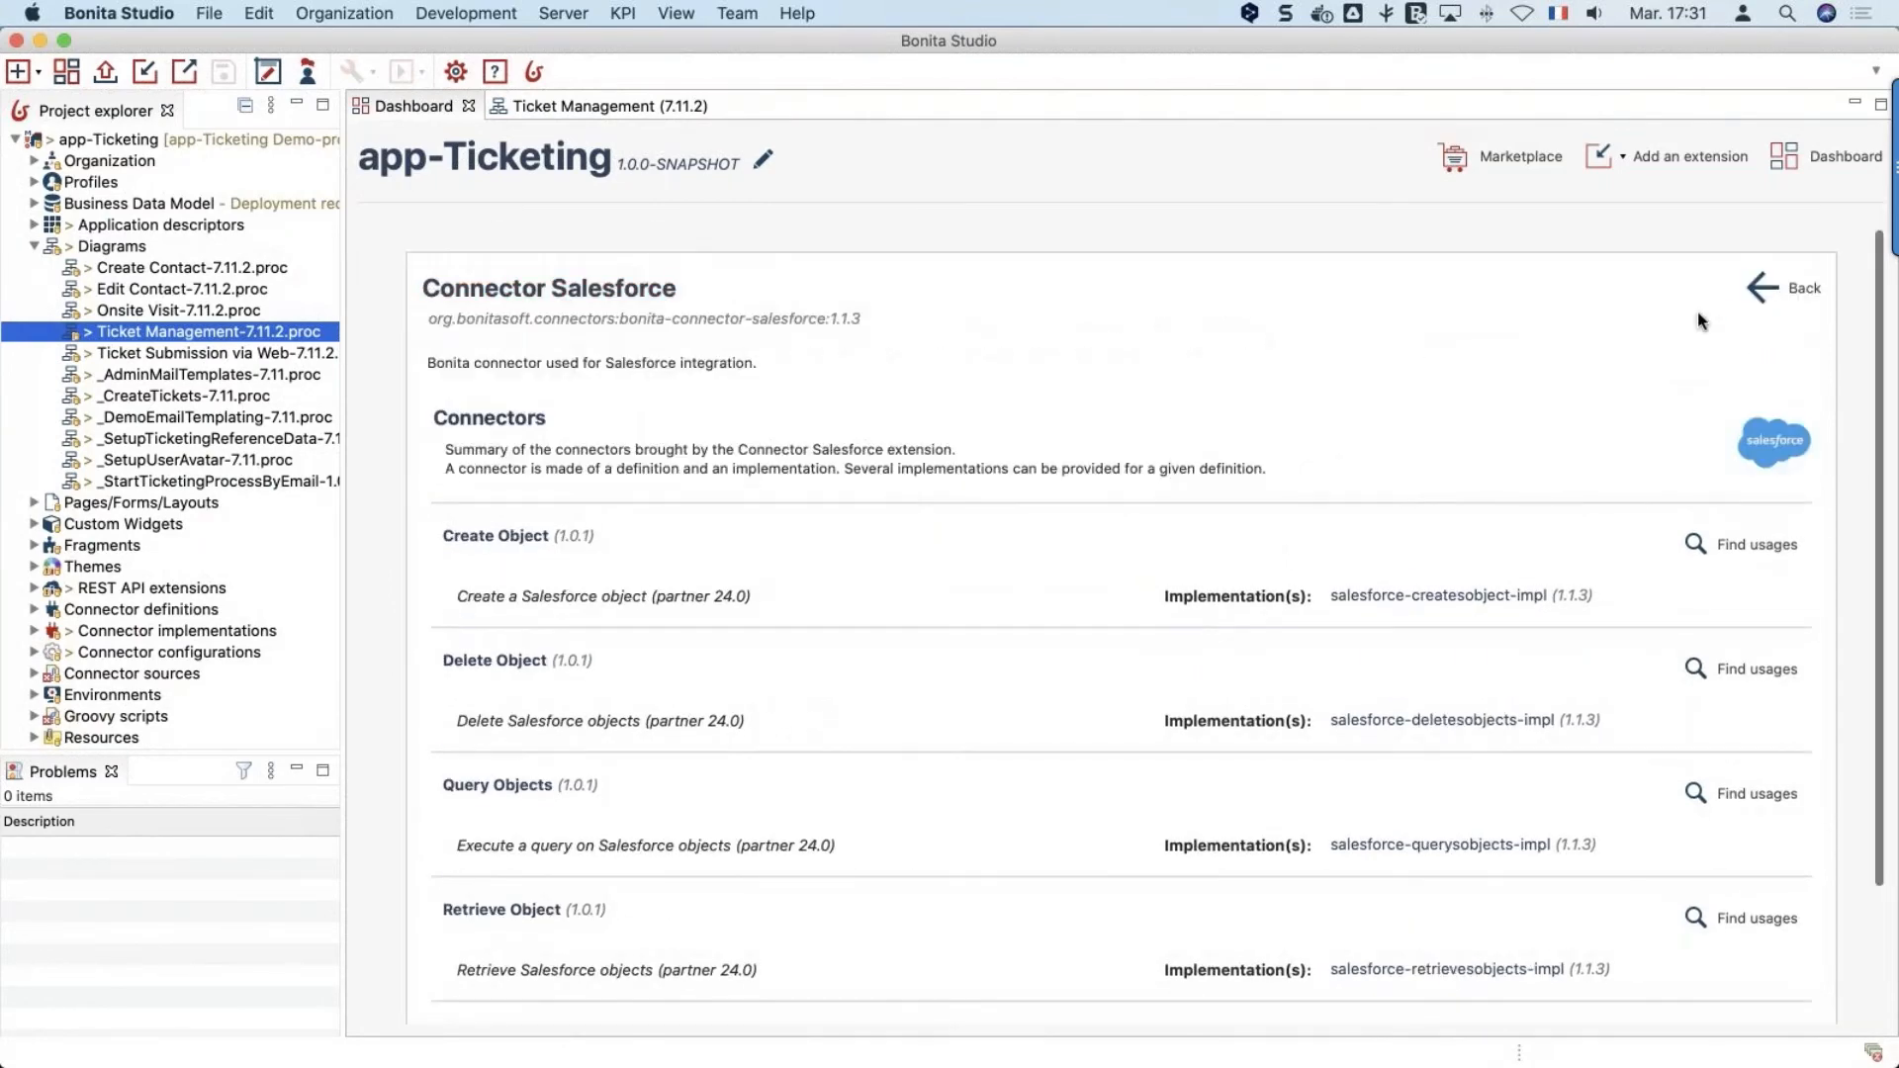
click(1766, 289)
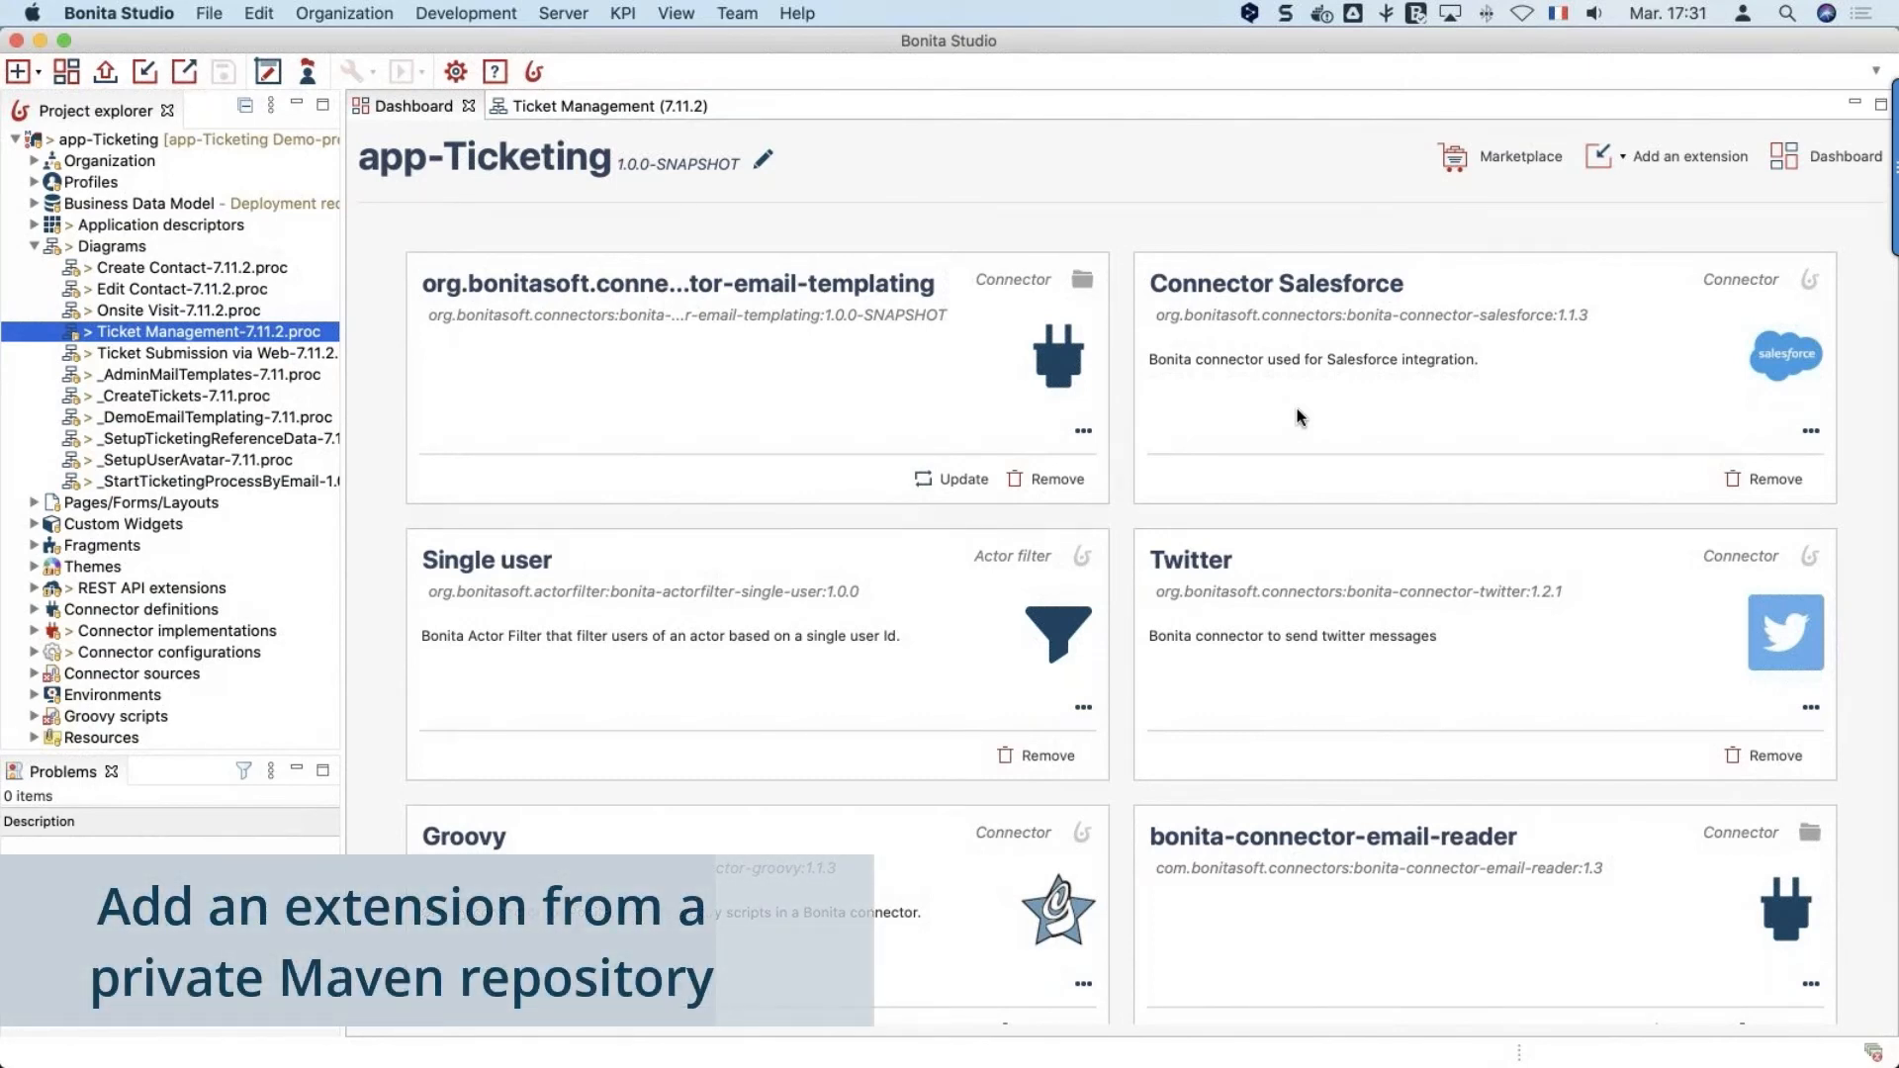
Start adding a connector from a repository, and examine the myRepository repository and server authentication settings without changing them
click(1622, 156)
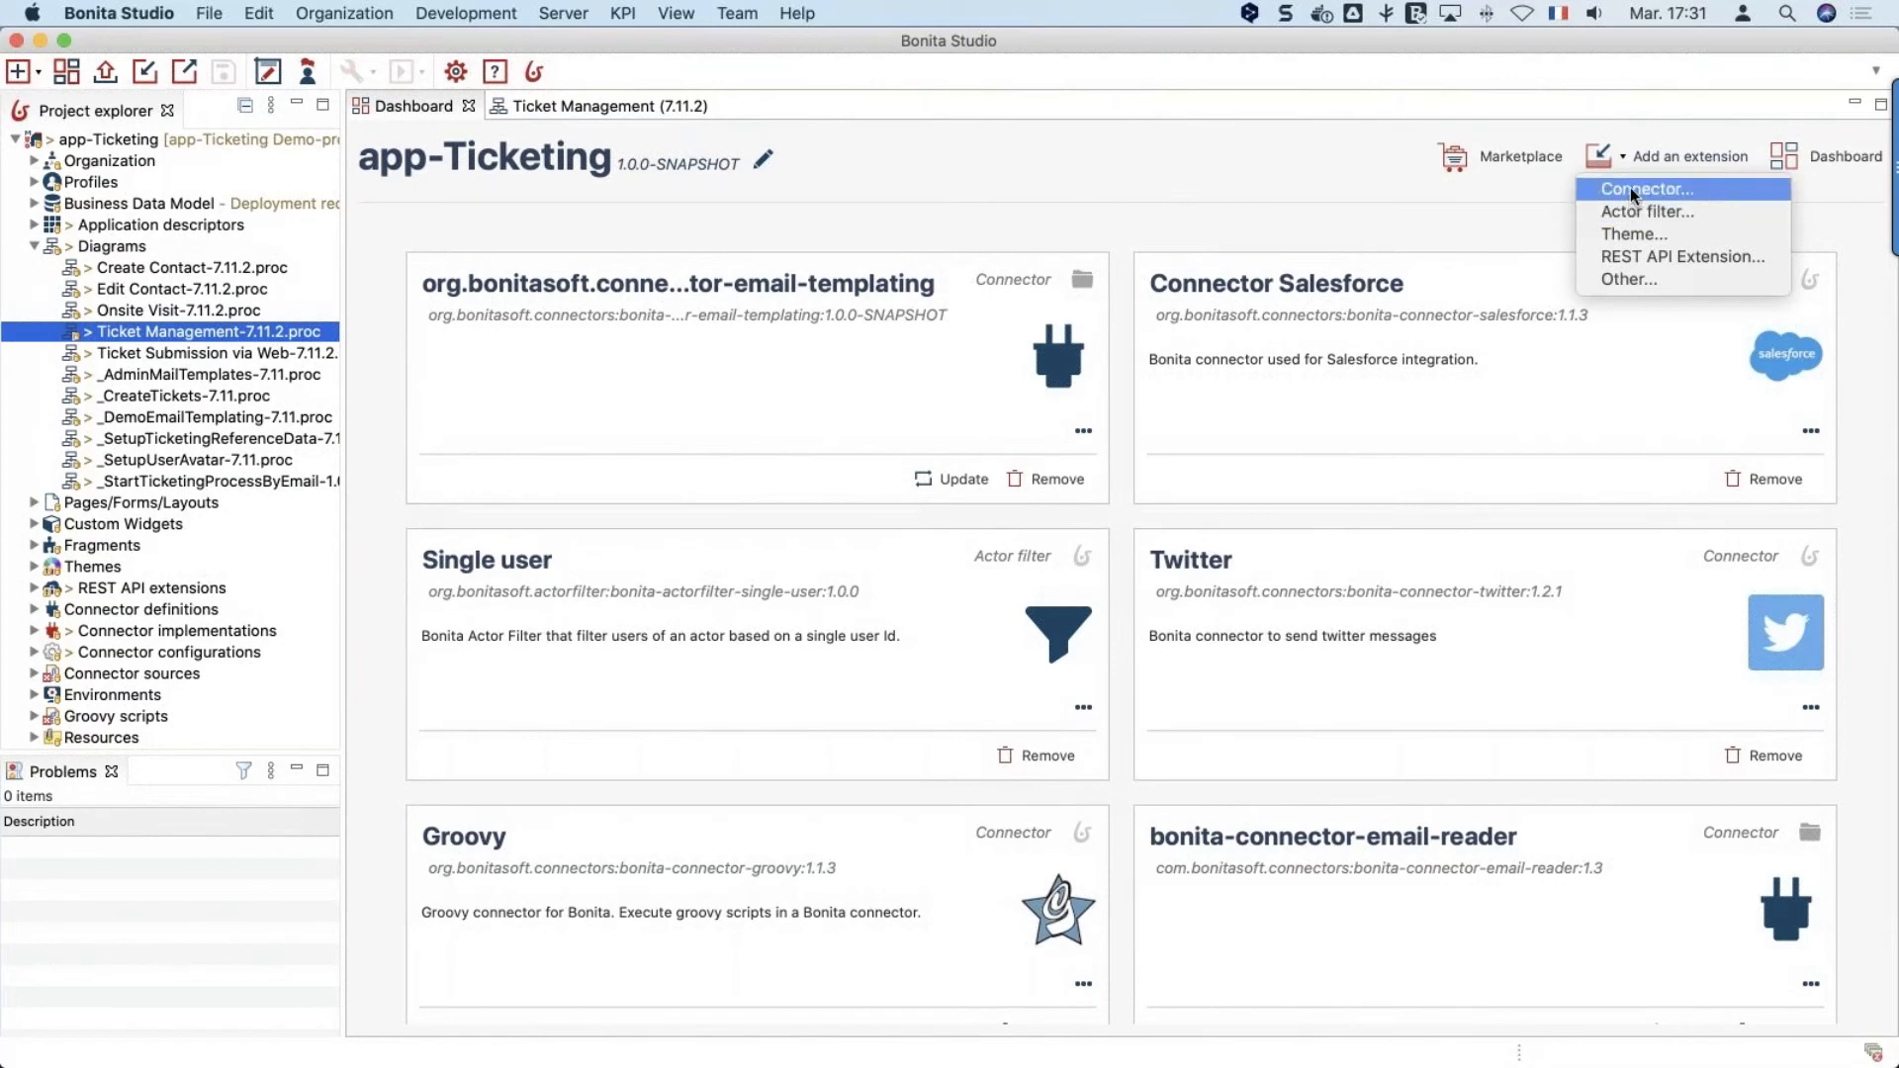
click(1632, 189)
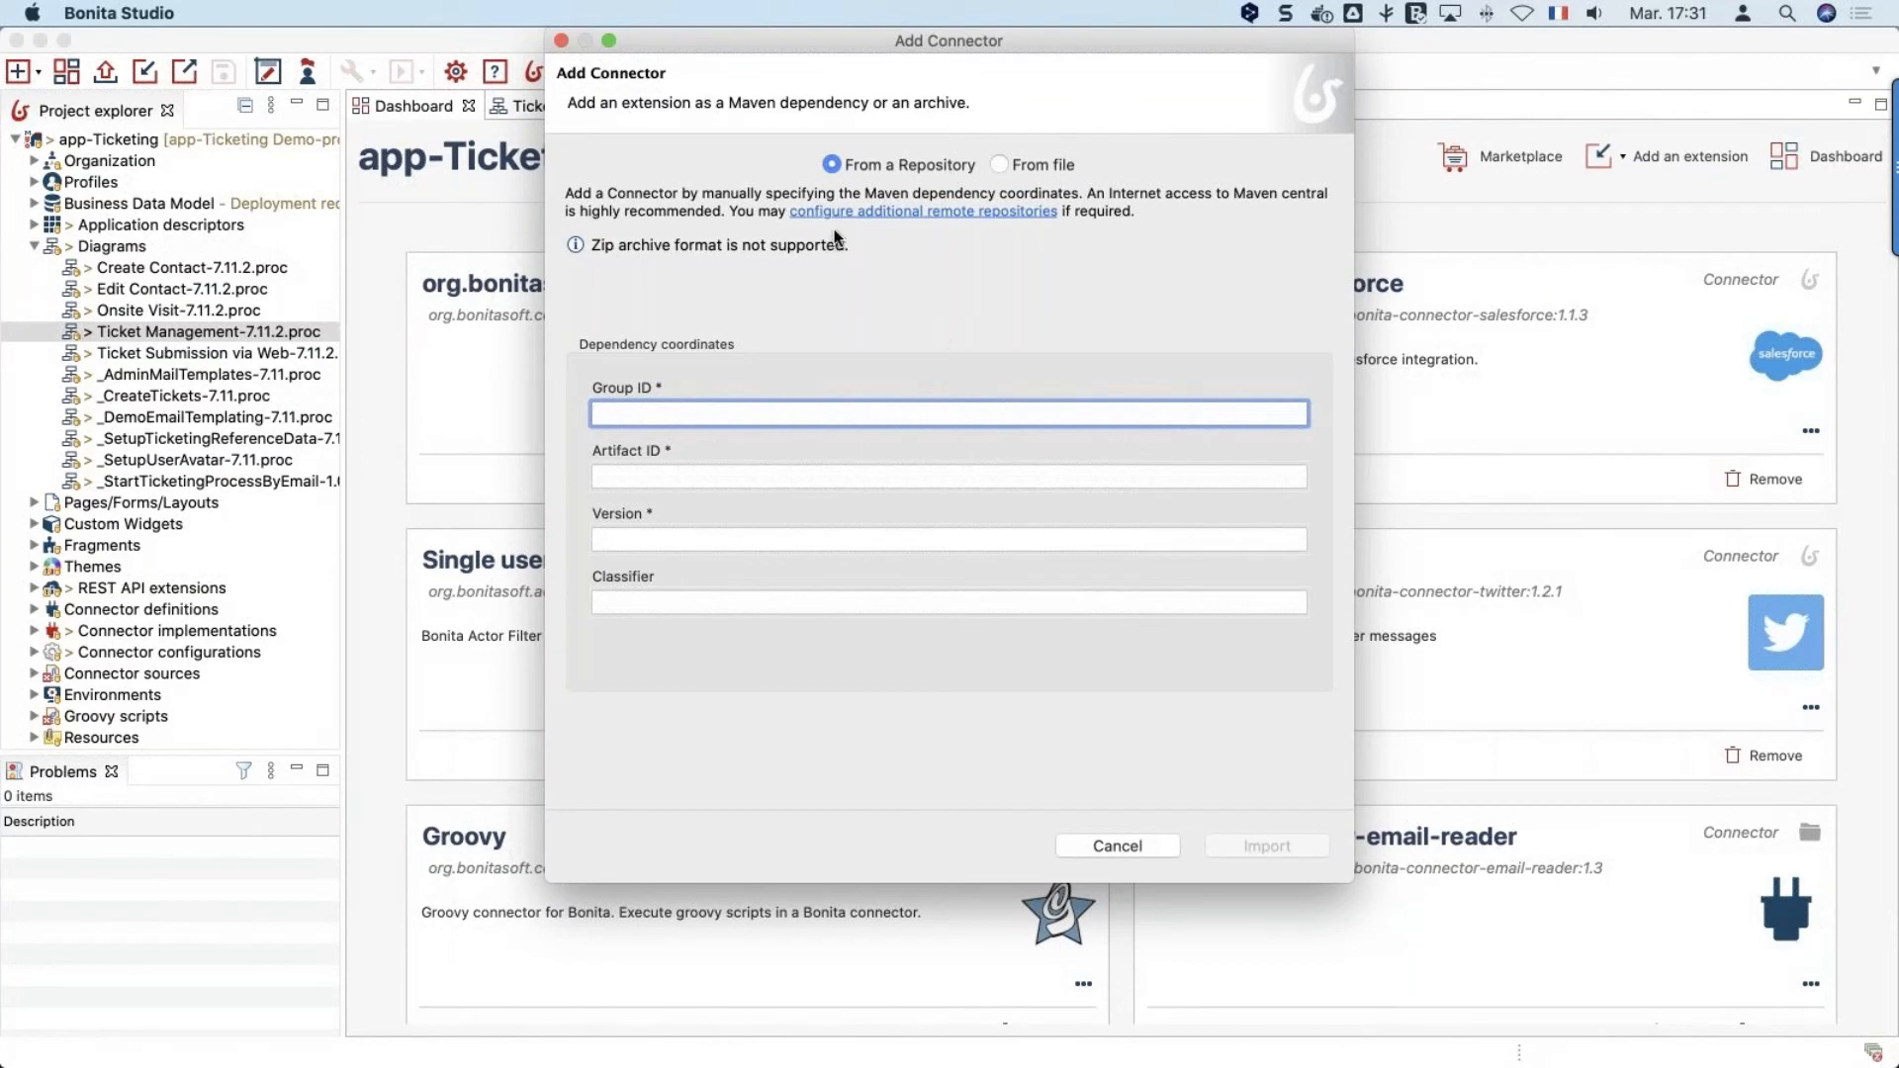
click(883, 211)
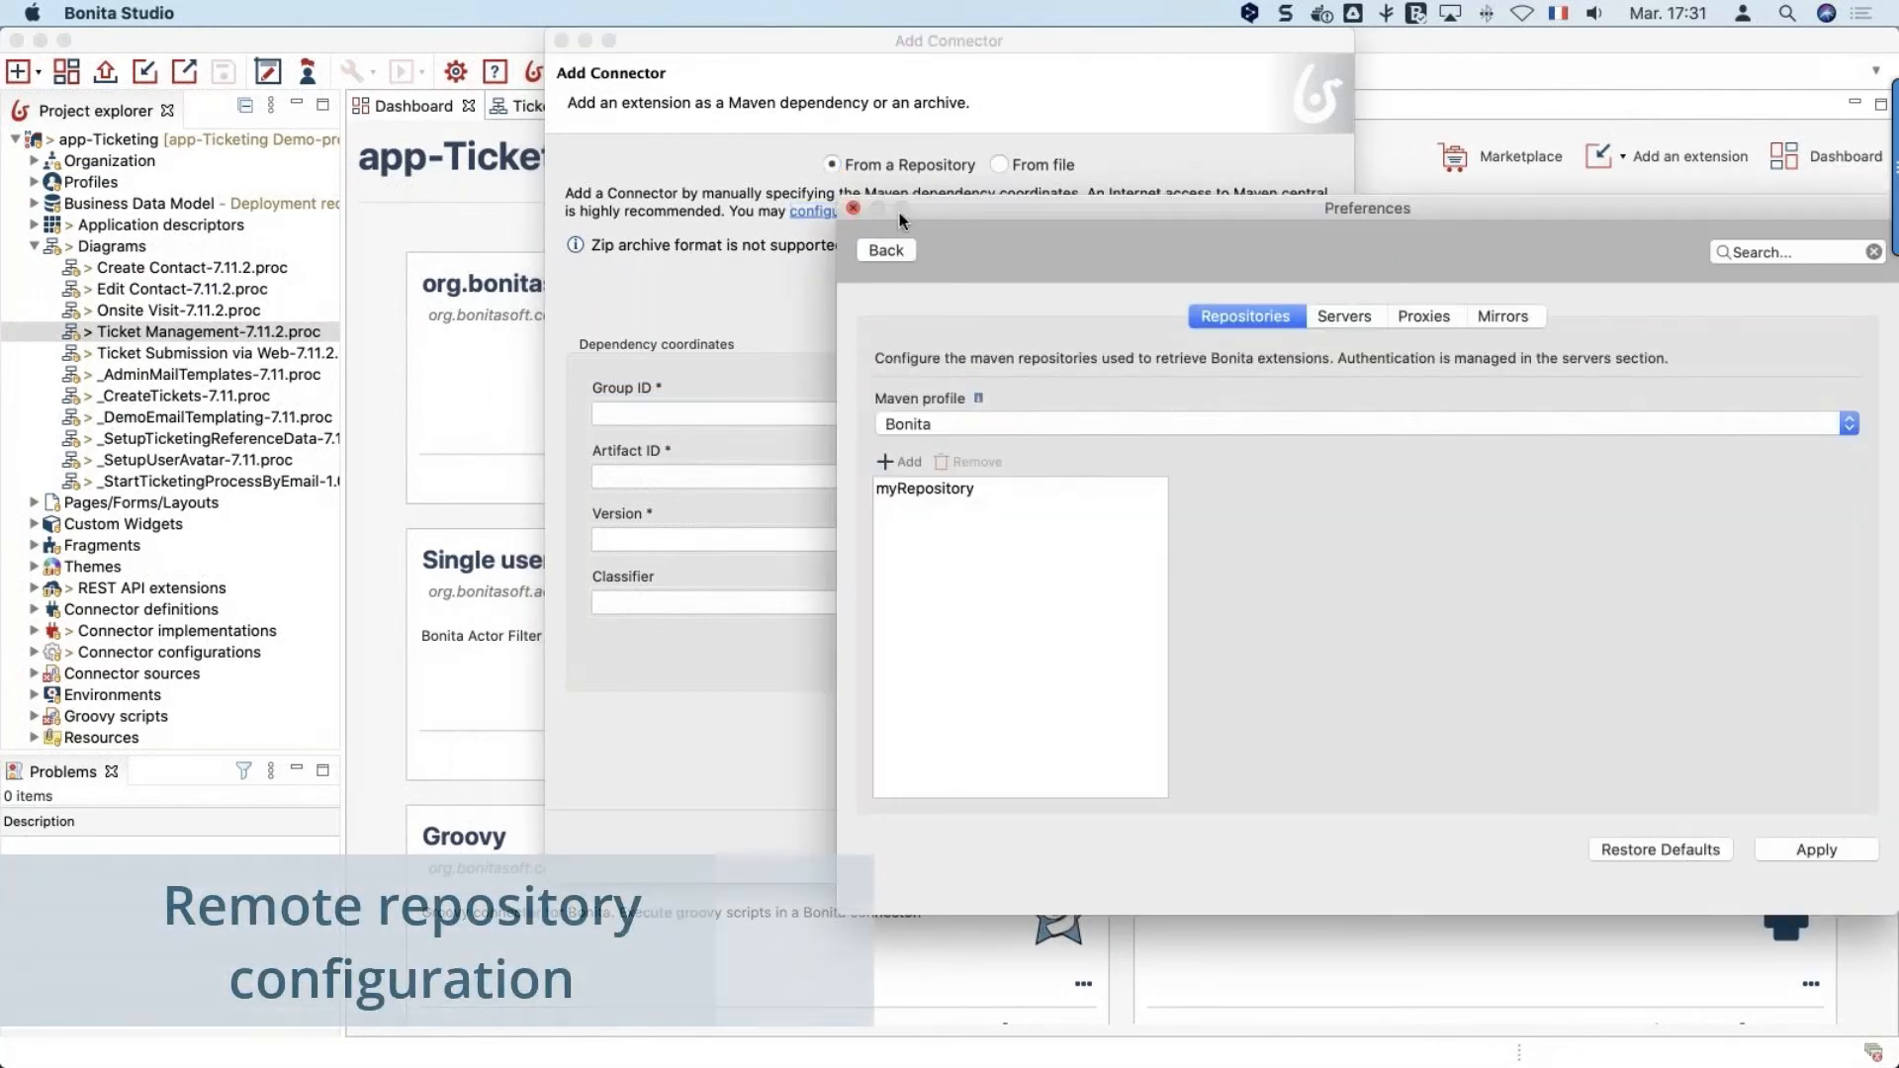
drag(947, 204, 796, 103)
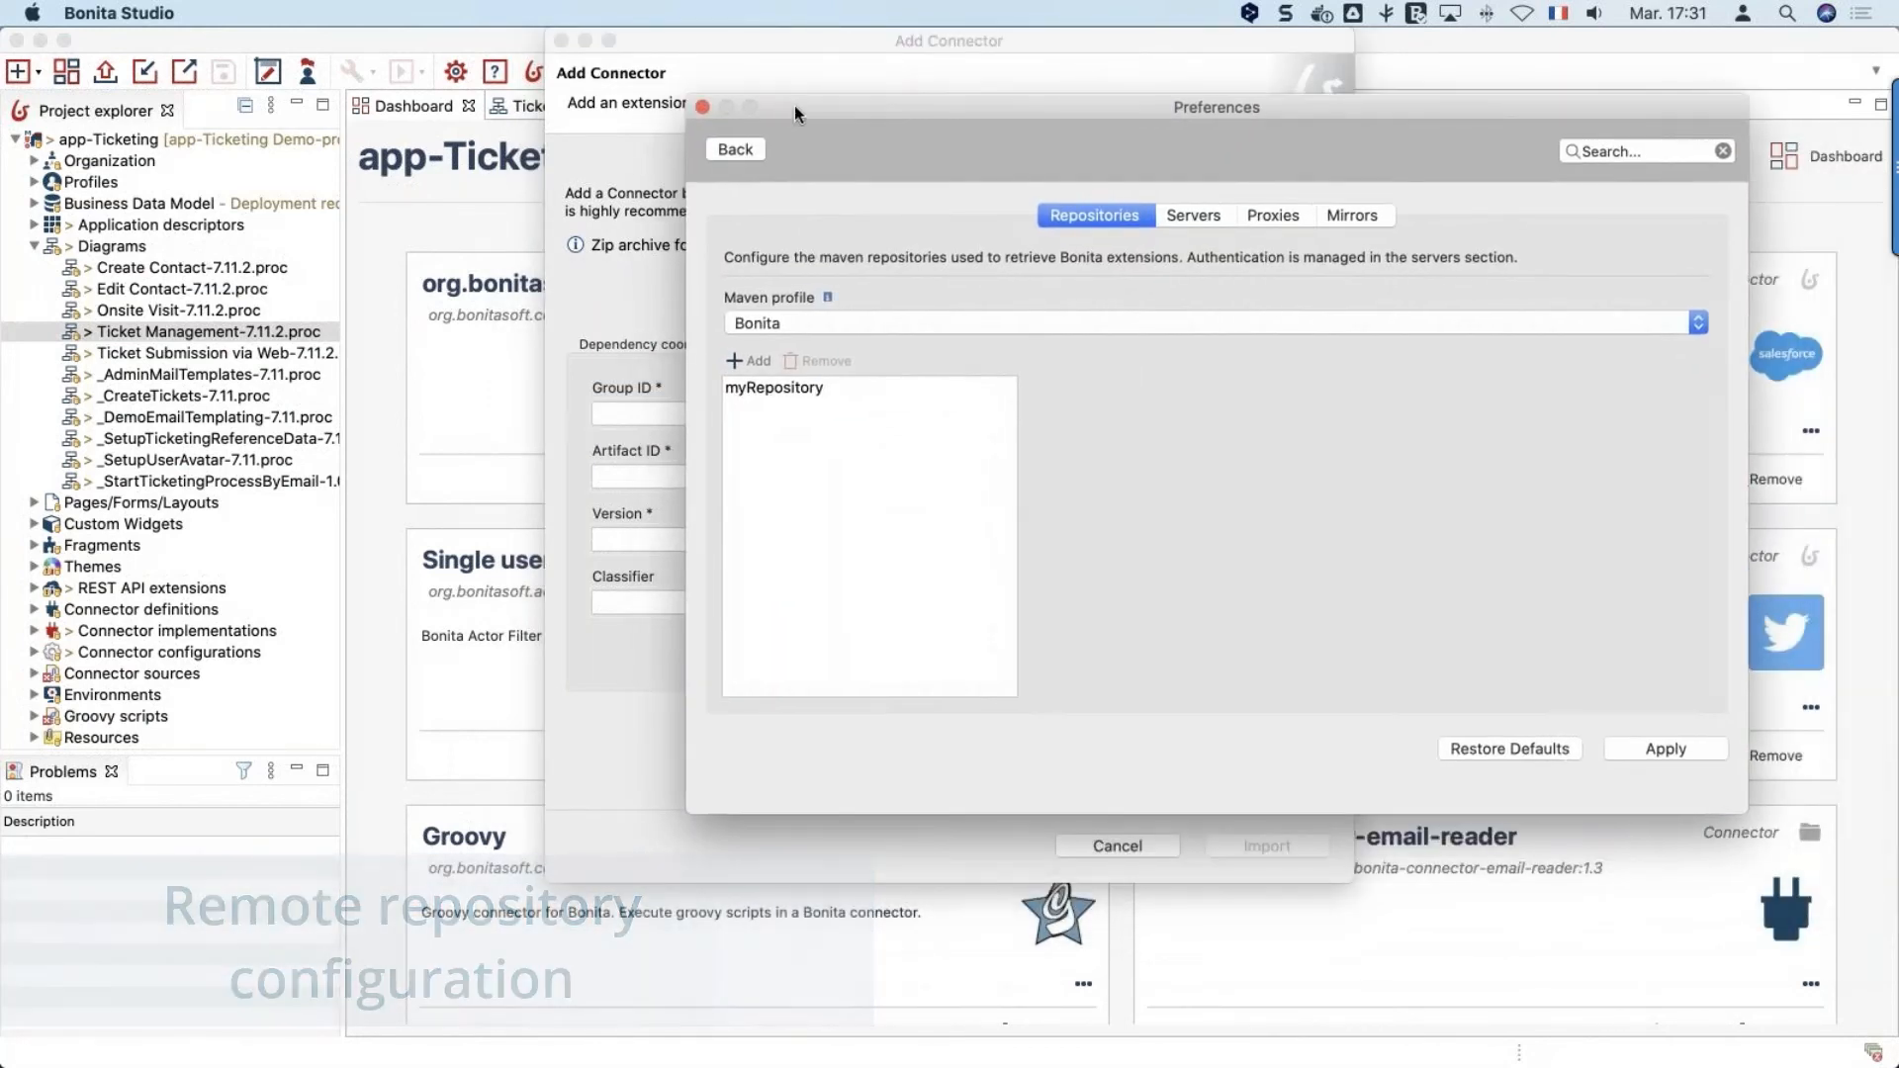
click(796, 387)
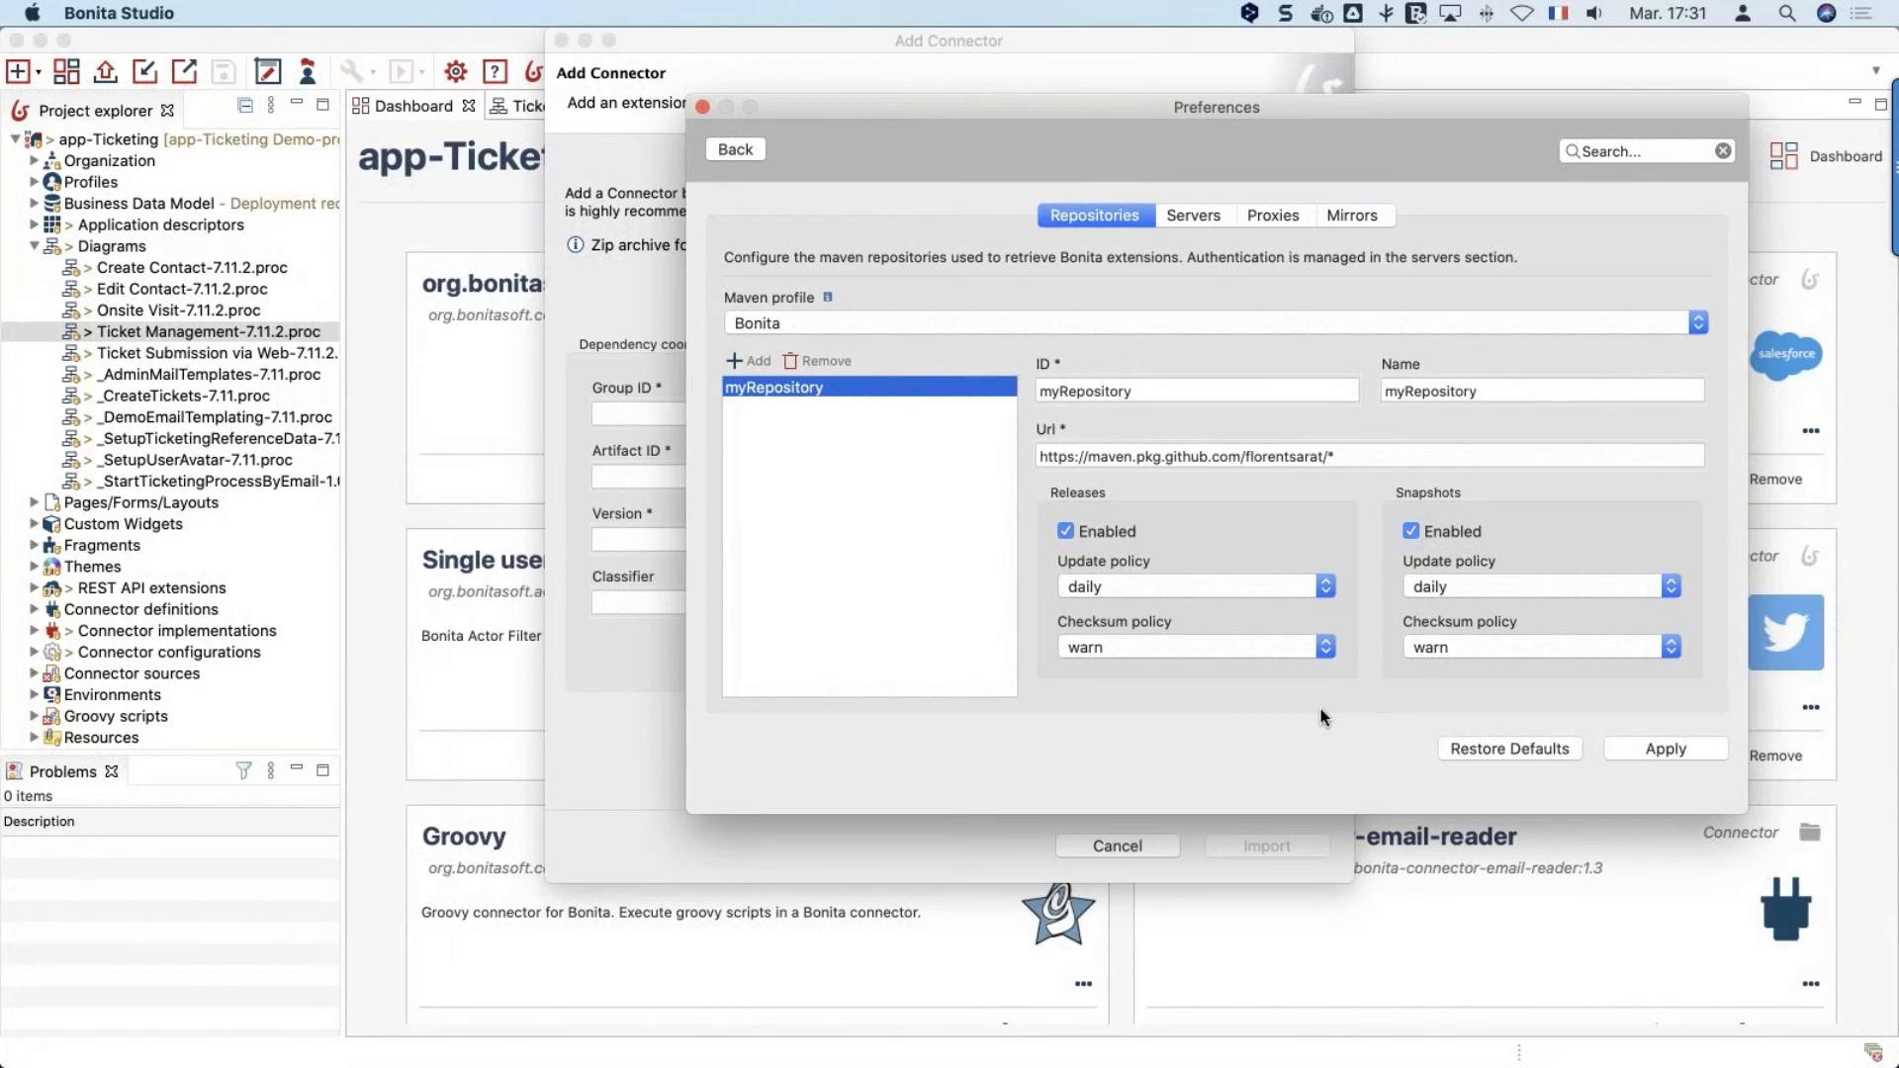
click(1196, 208)
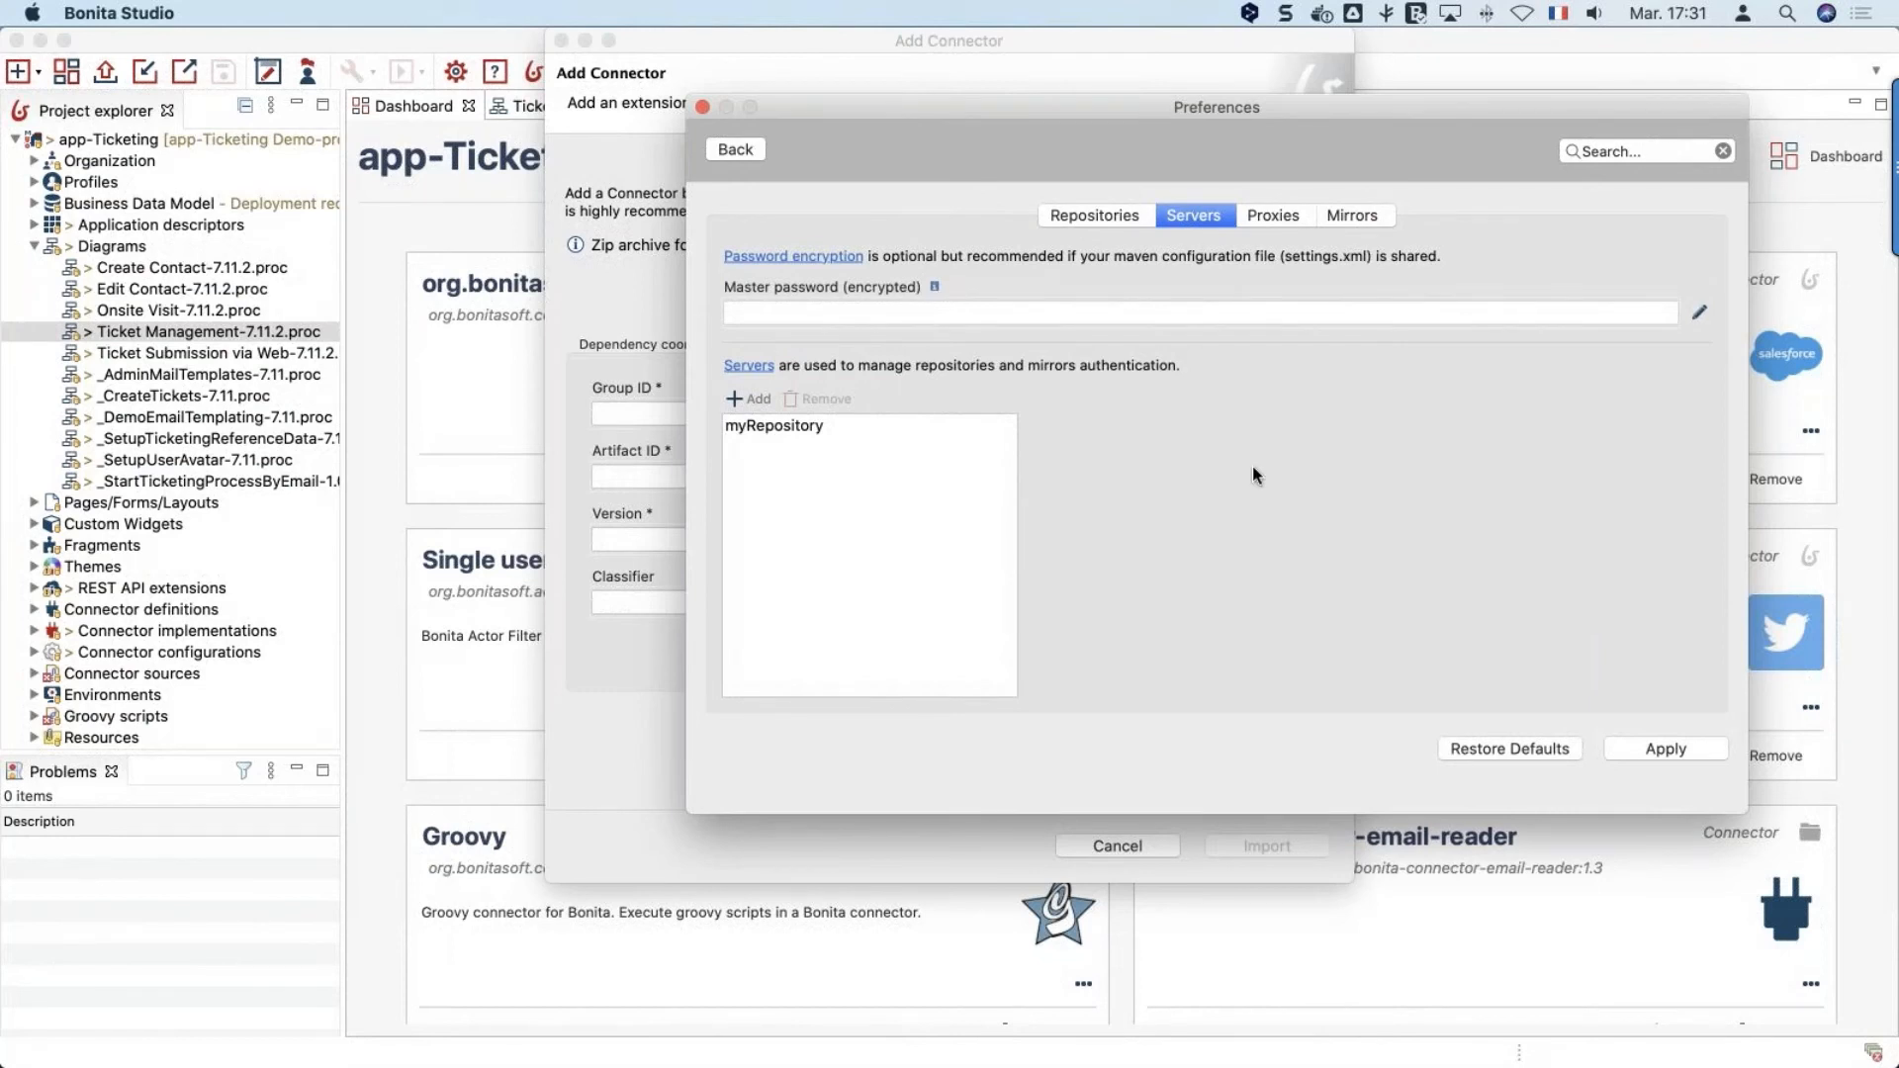
click(872, 425)
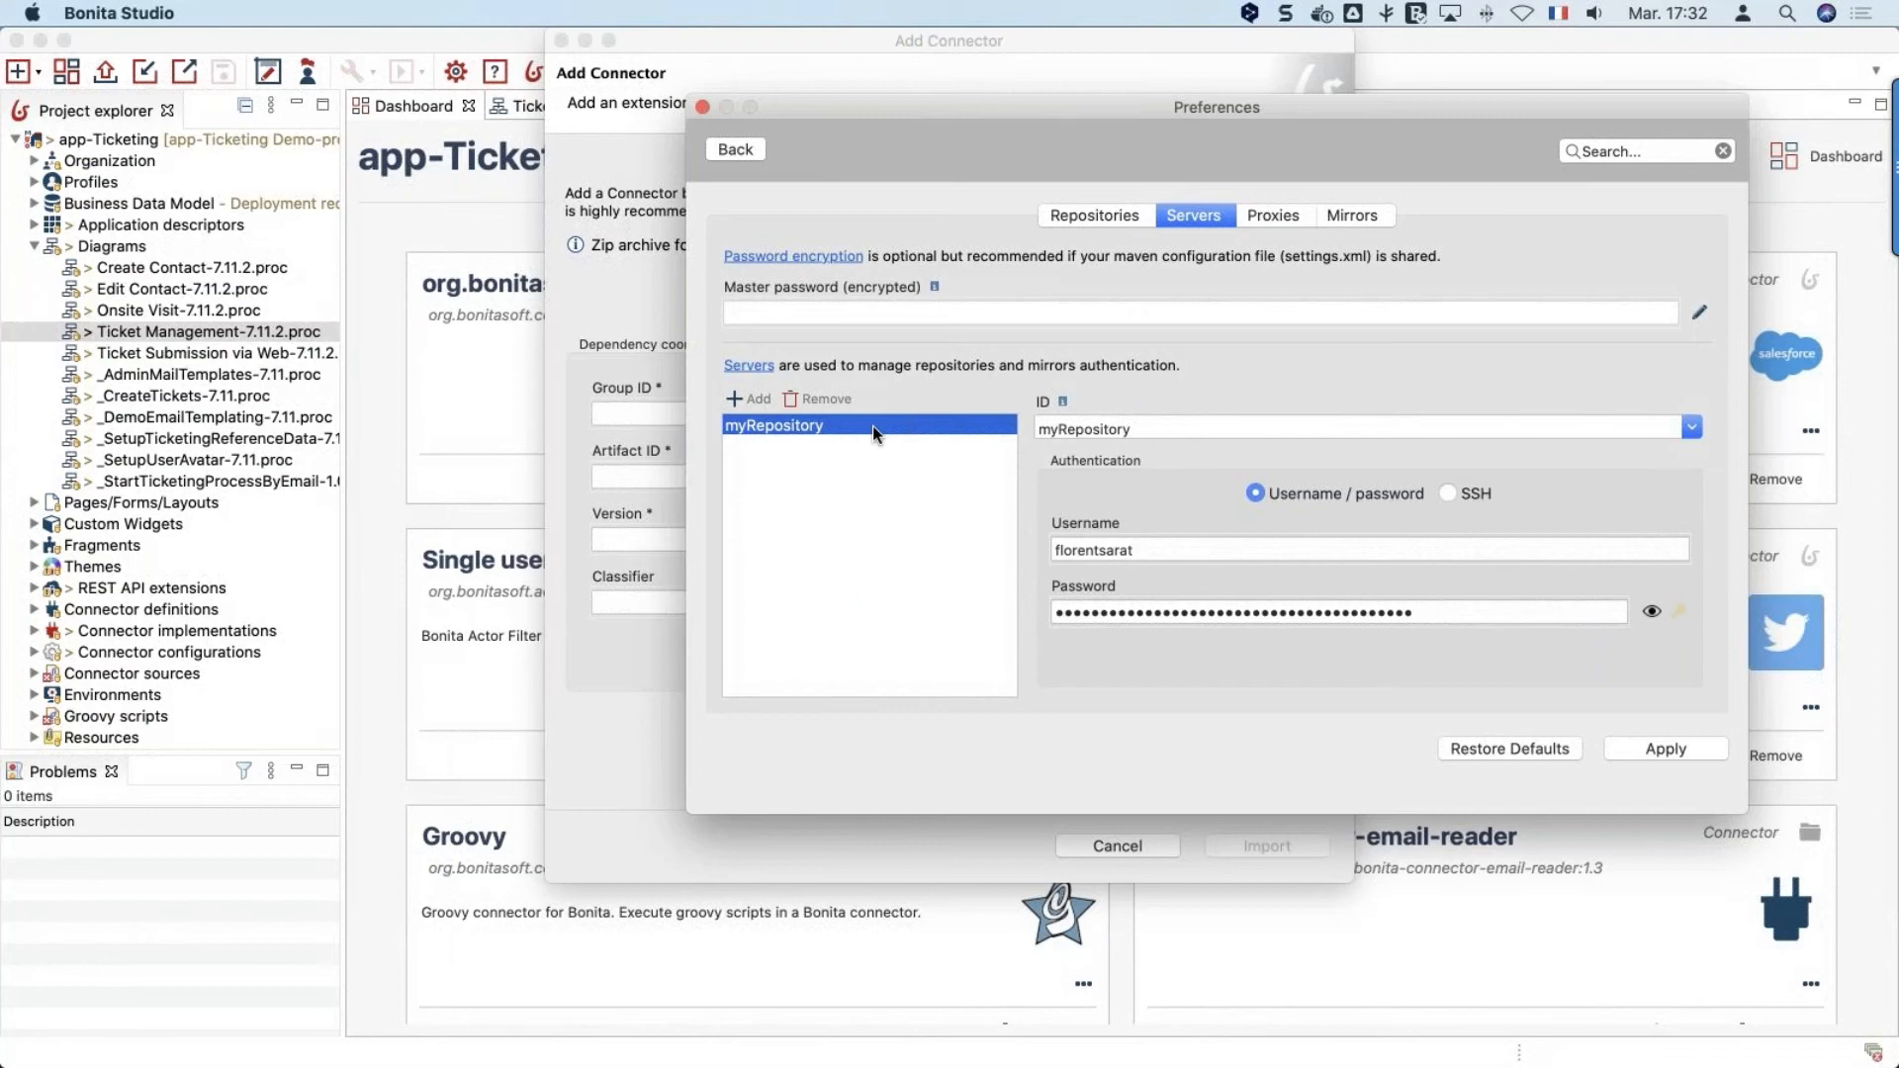
click(702, 107)
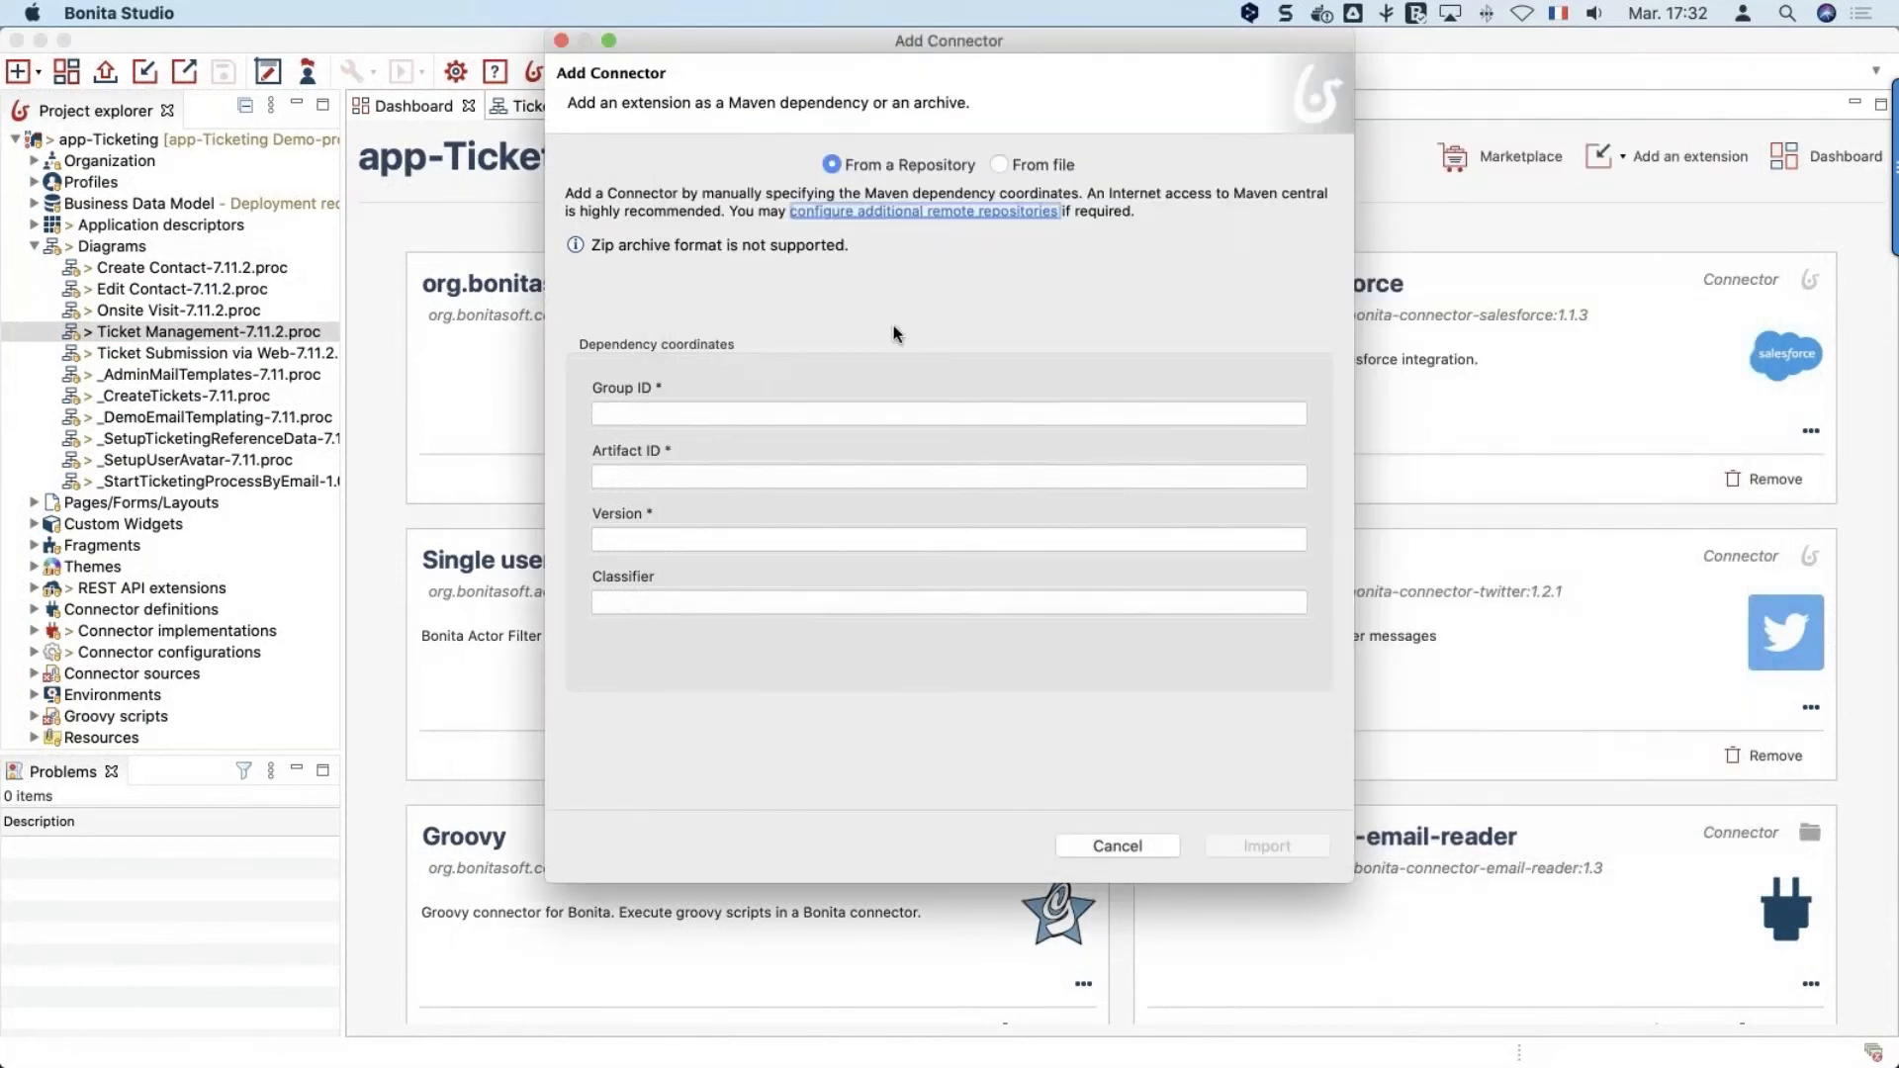
Import the connector from the repository with group ID com.company.connector, artifact ID connector-starwars and version 1.0.0
click(900, 414)
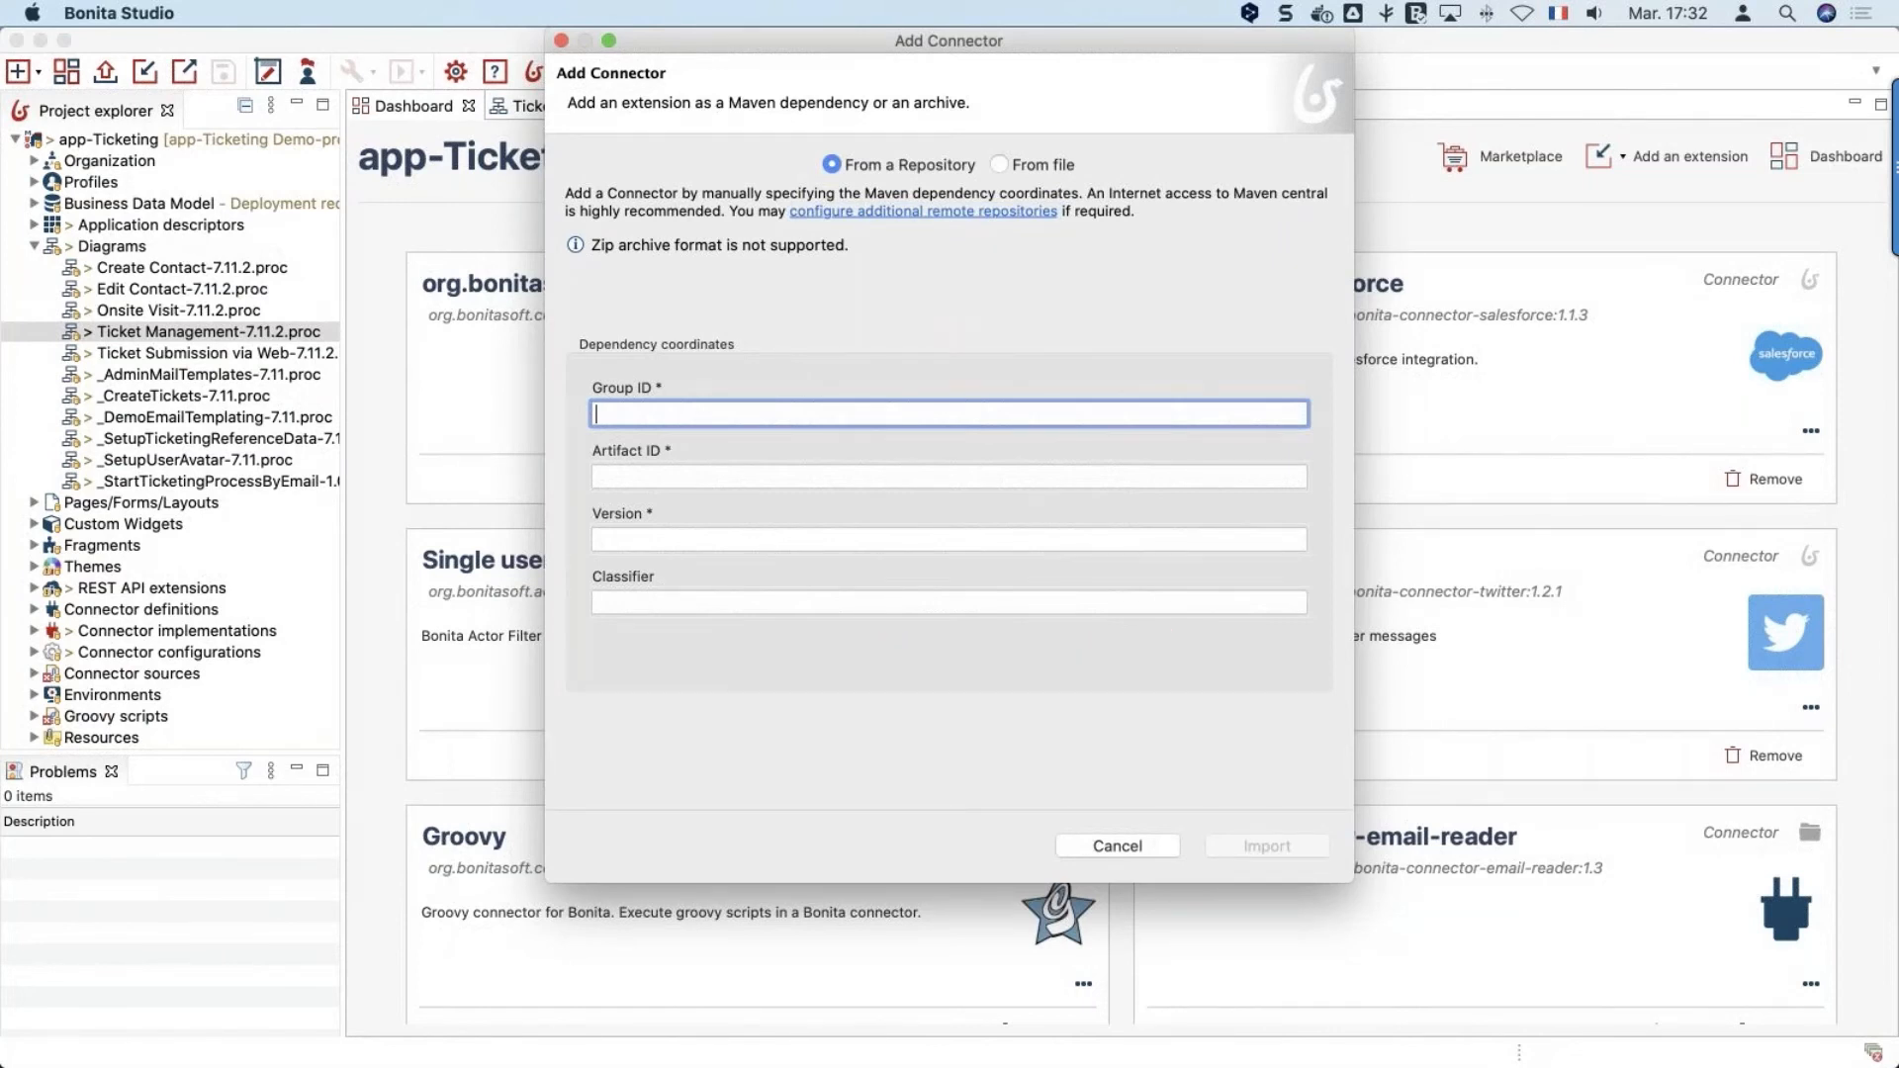
text(com.company.connector)
key(Tab)
text(connector)
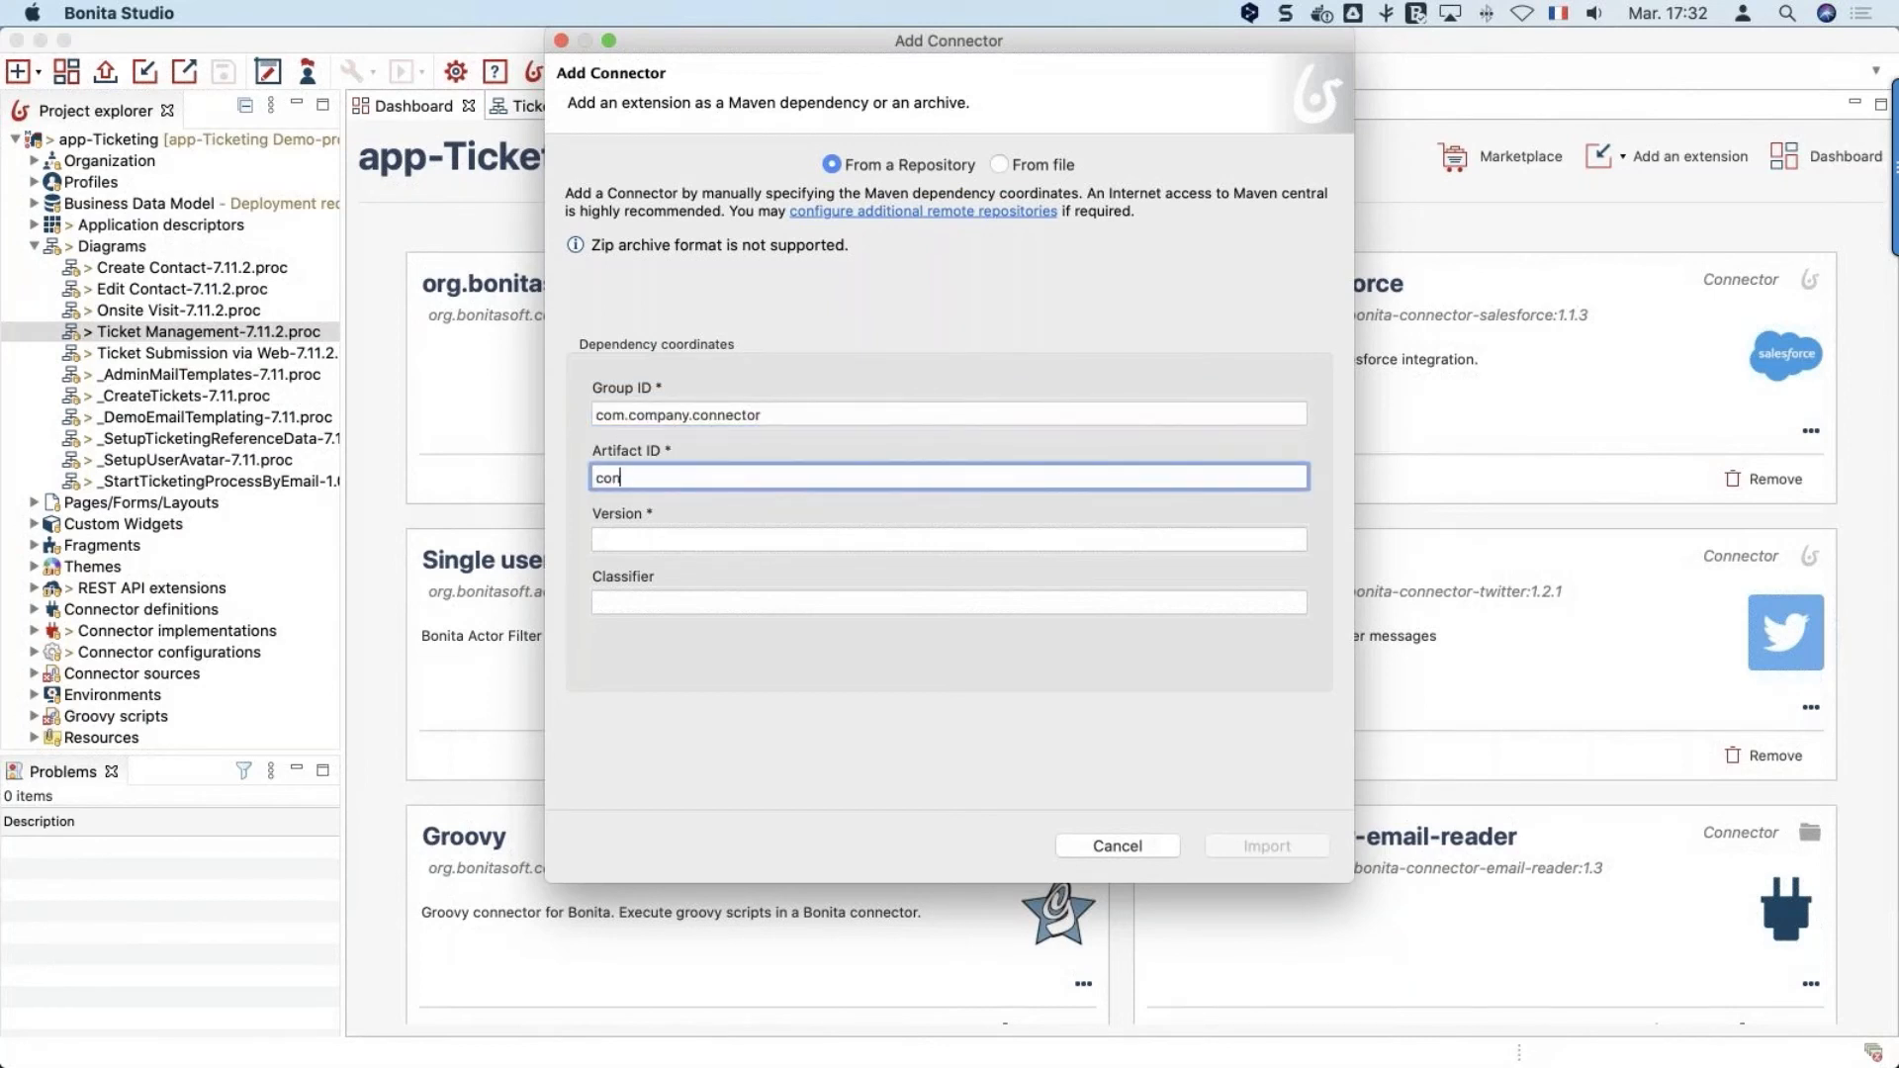
text(-starwars)
key(Tab)
text(1.0.0)
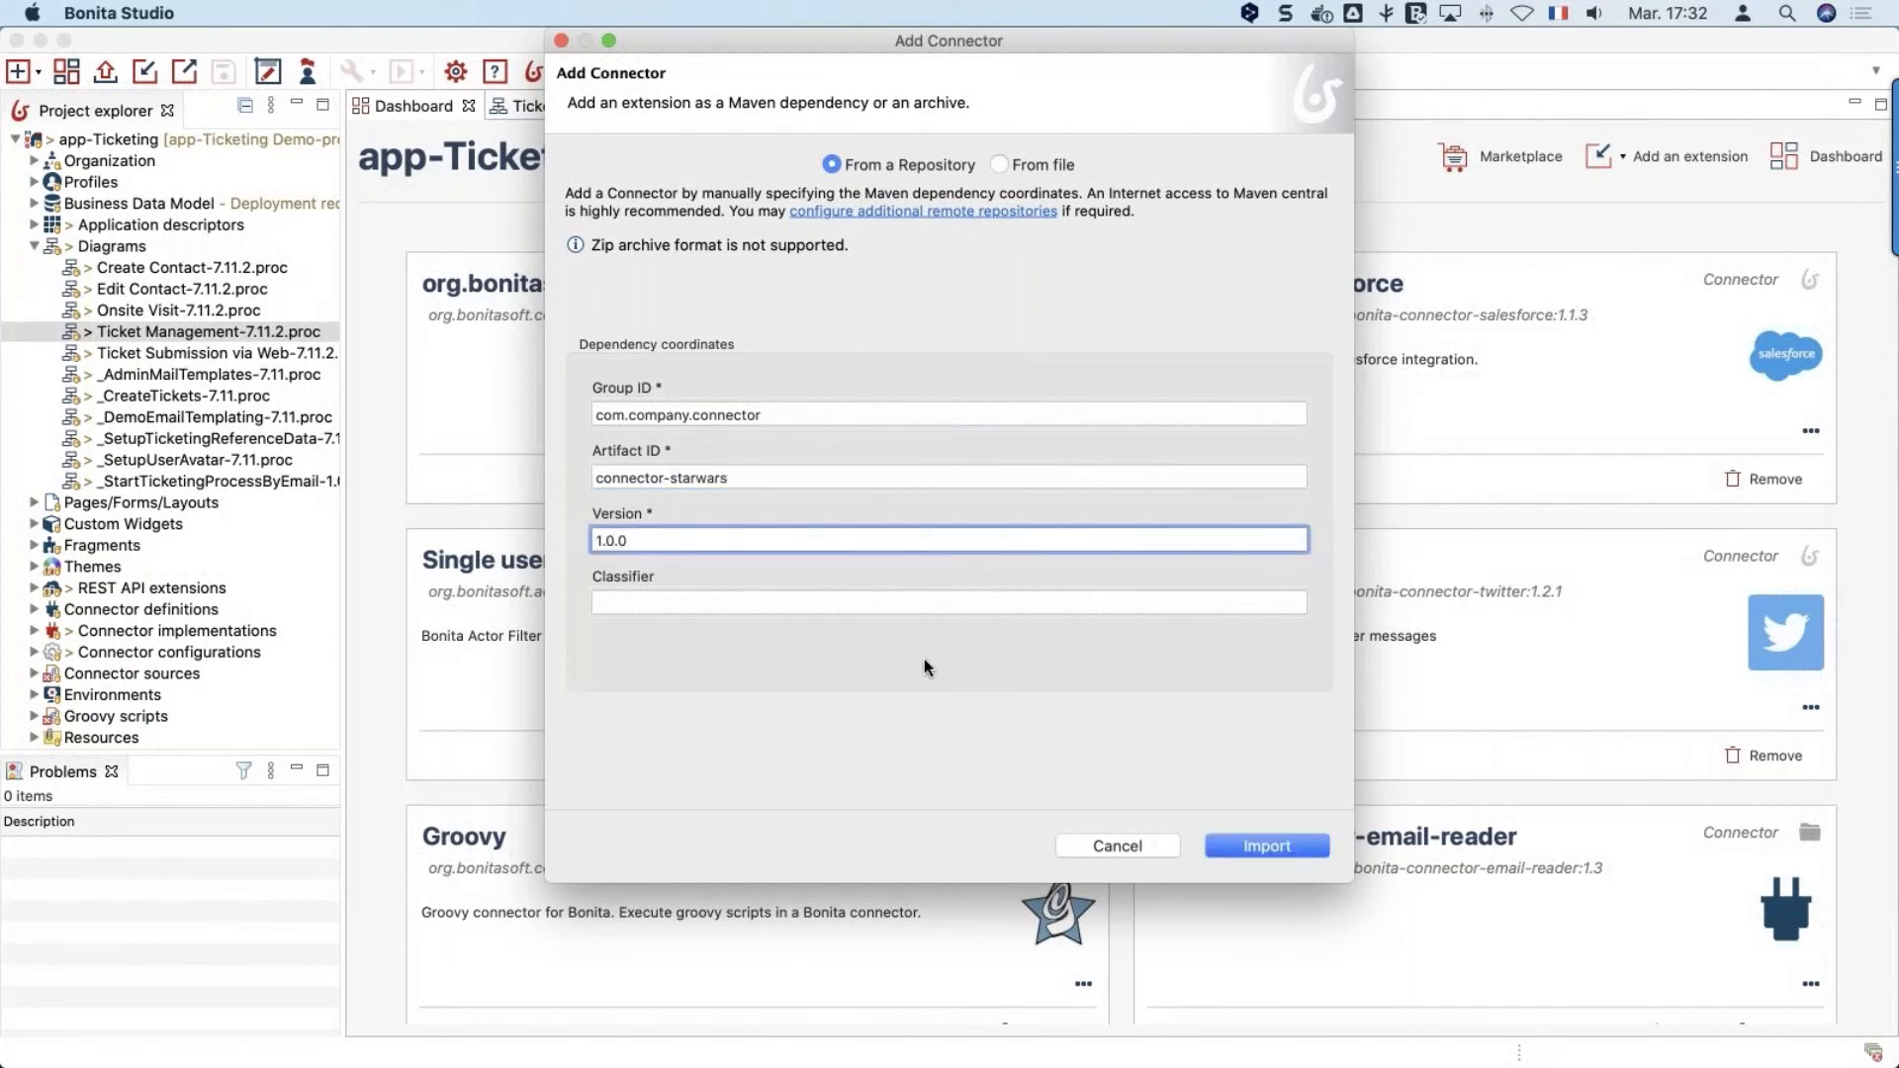
key(Return)
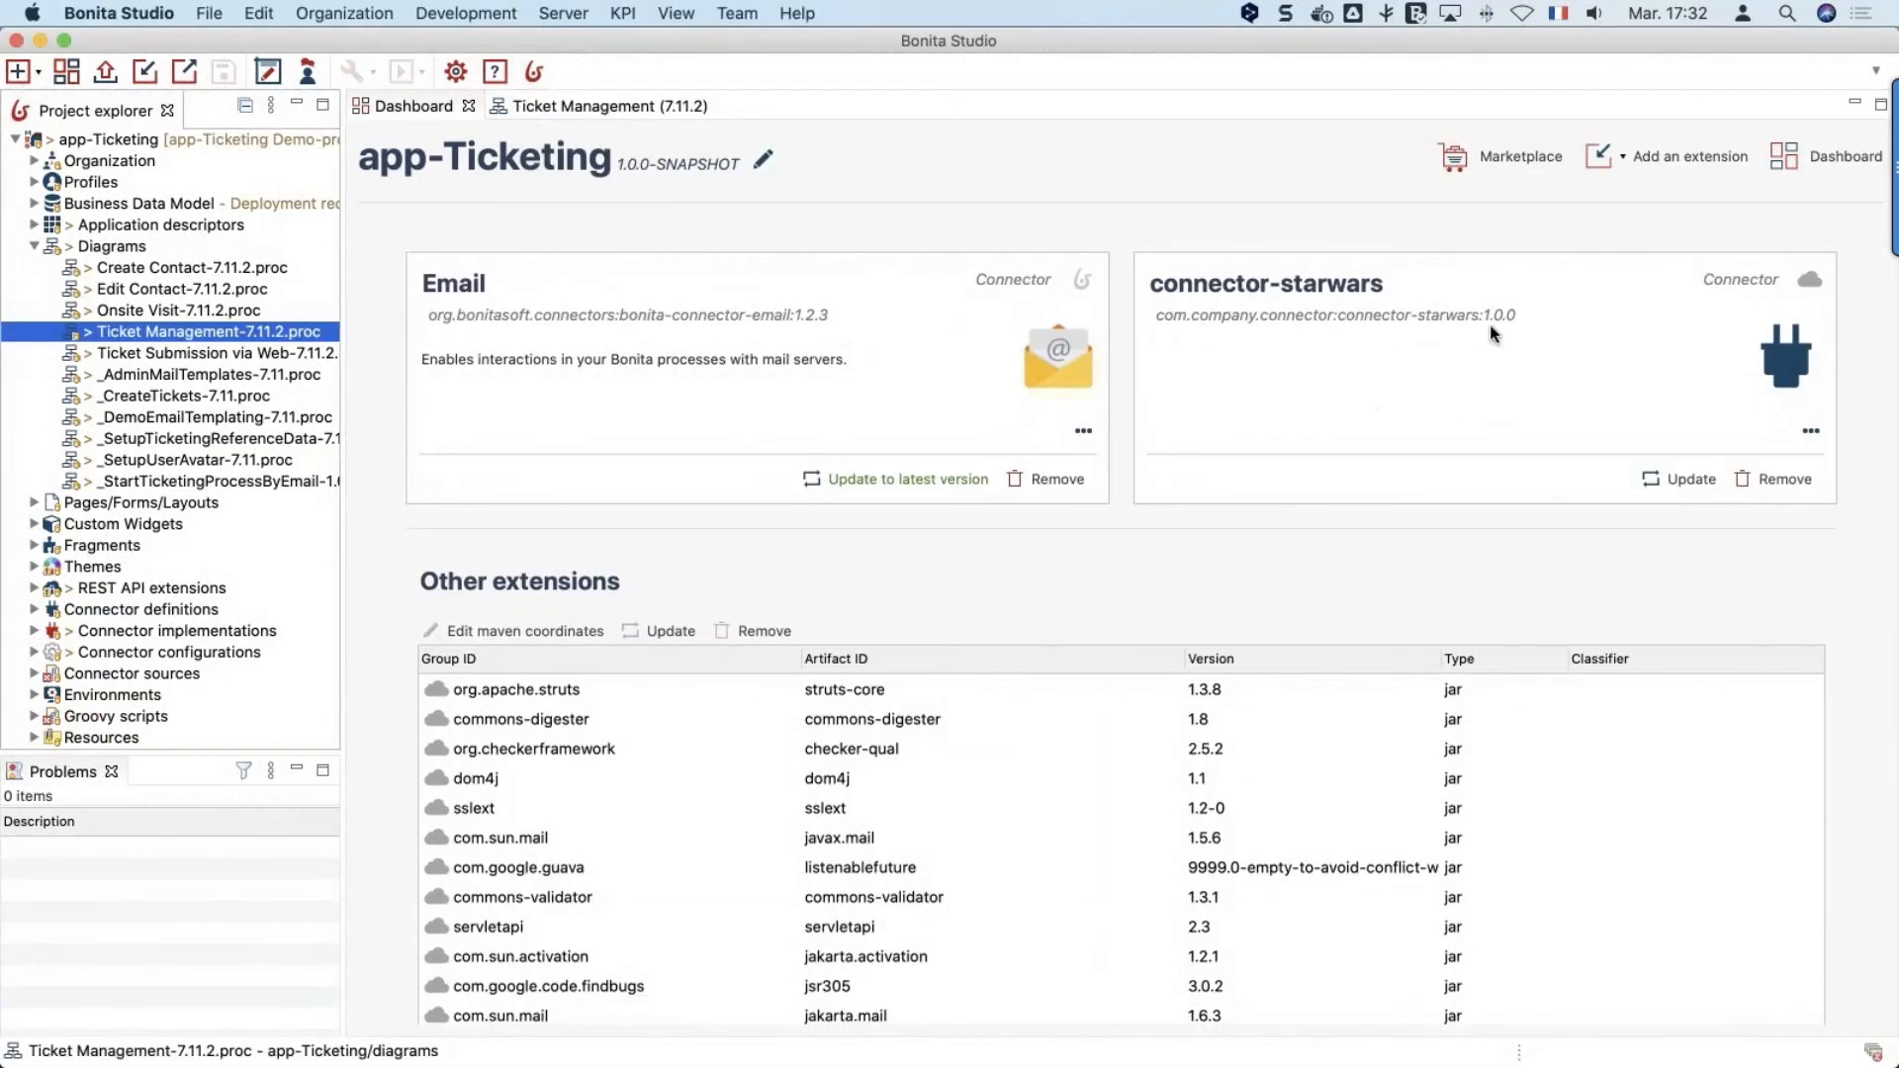
Switch to Chrome and search the Maven Central repository for "bonitasoft connector"
scroll(1494, 333, up, 3)
scroll(1493, 333, up, 2)
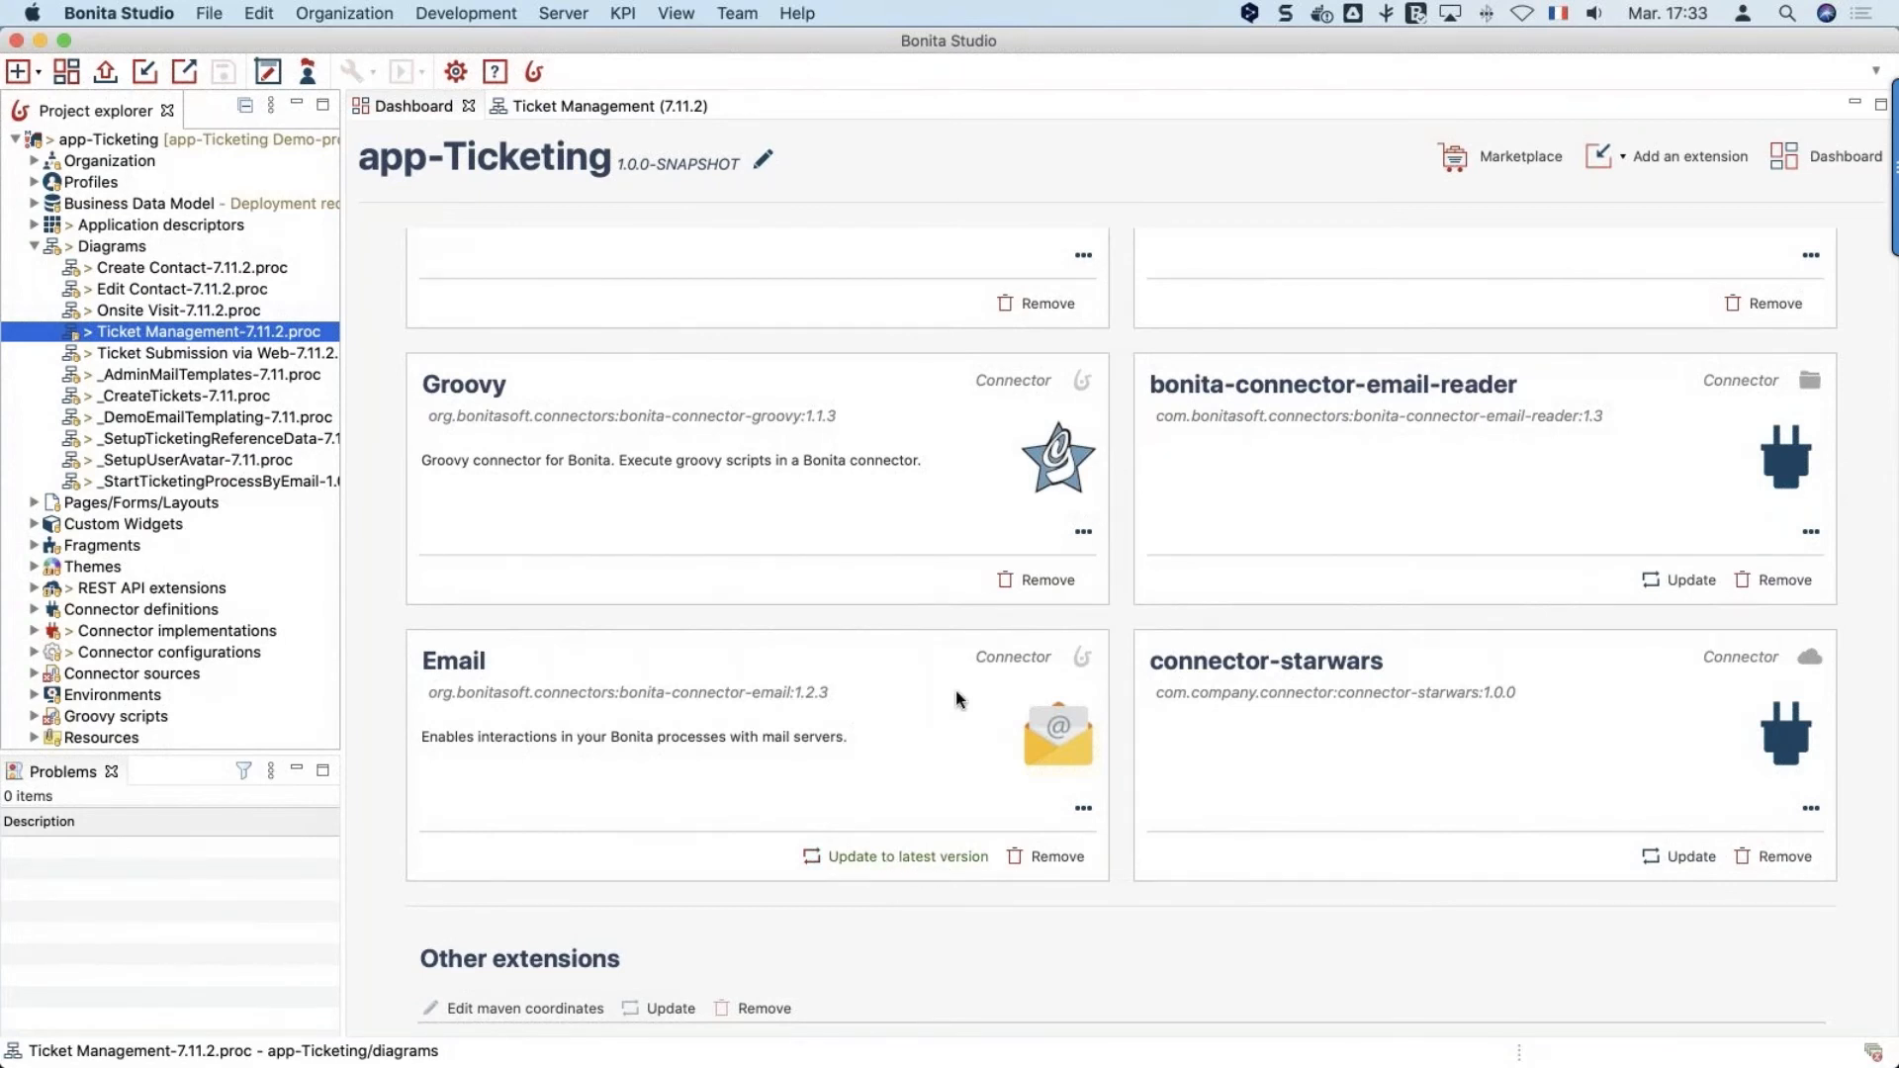
key(ctrl+Up)
click(641, 547)
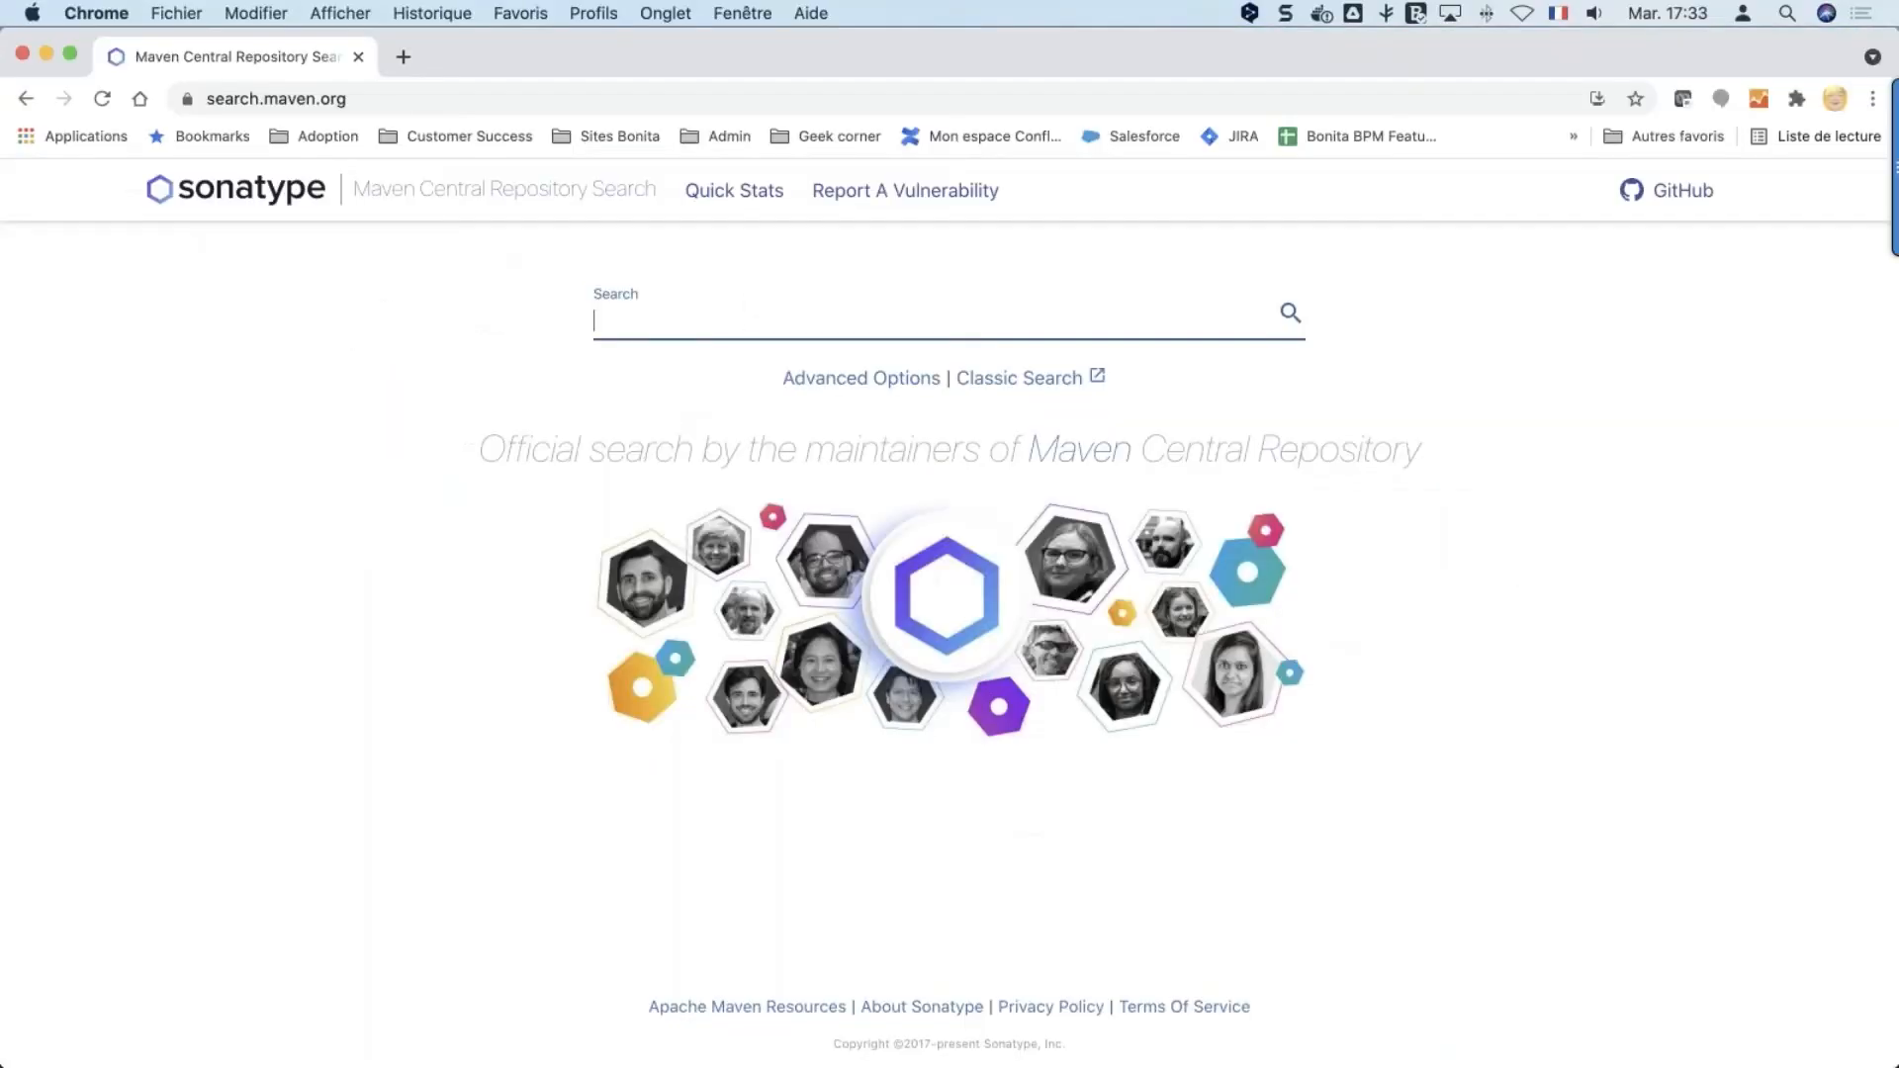
text(bonitasoft connex)
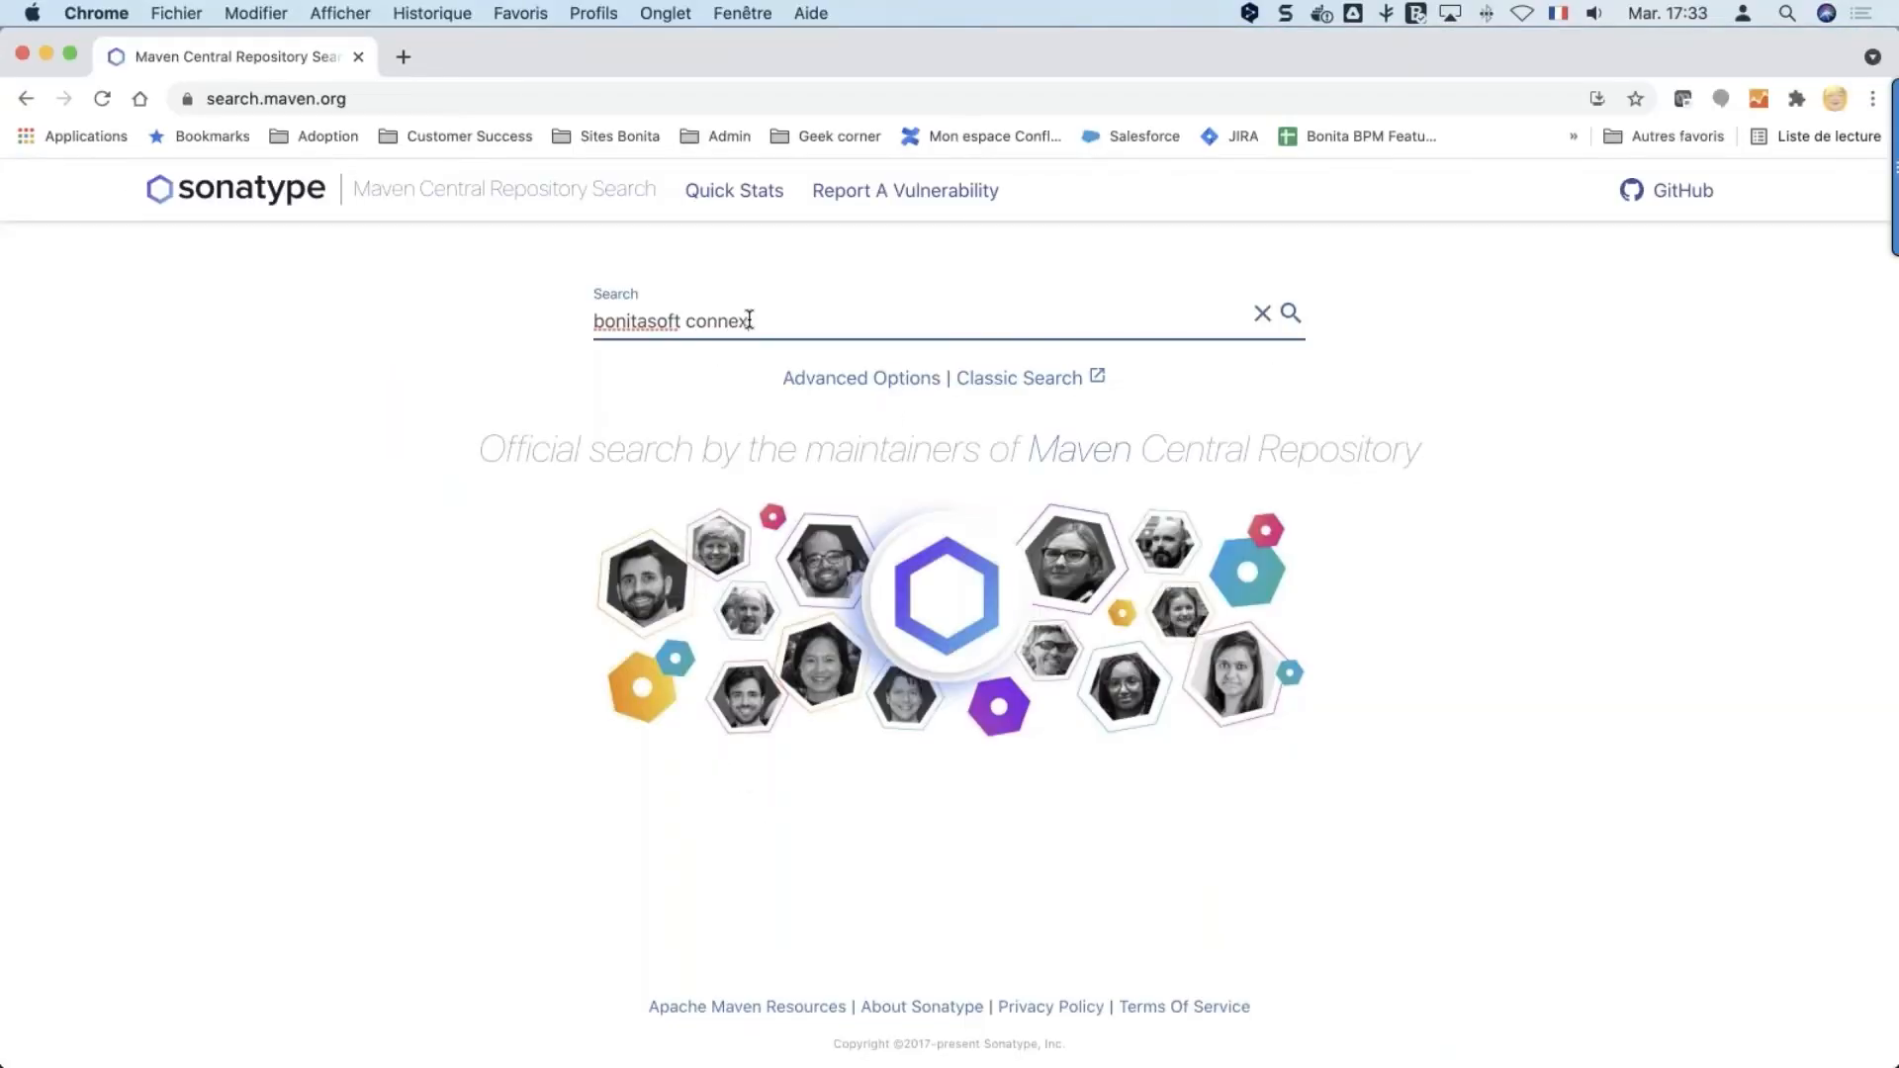
key(BackSpace)
text(ctor)
key(Return)
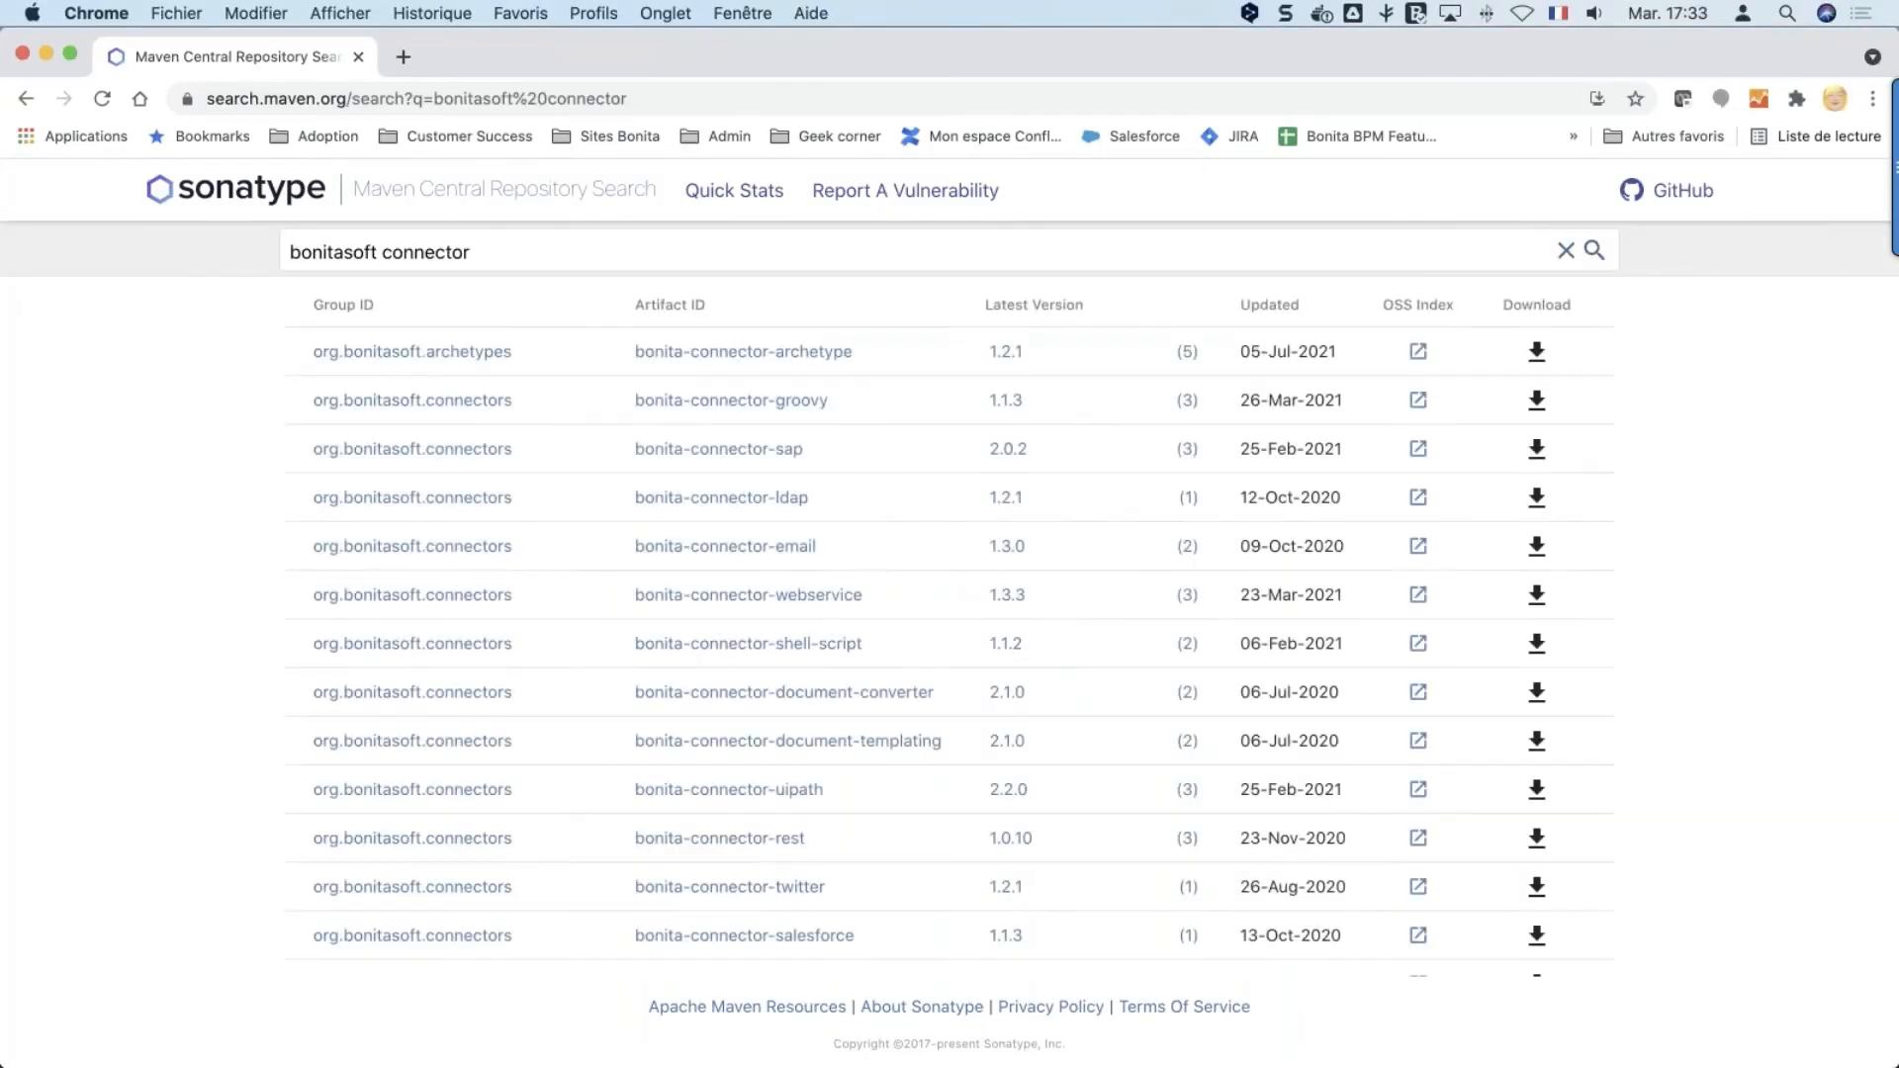
Examine the listed Bonita connectors and check the latest version of bonita-connector-email
scroll(775, 492, down, 5)
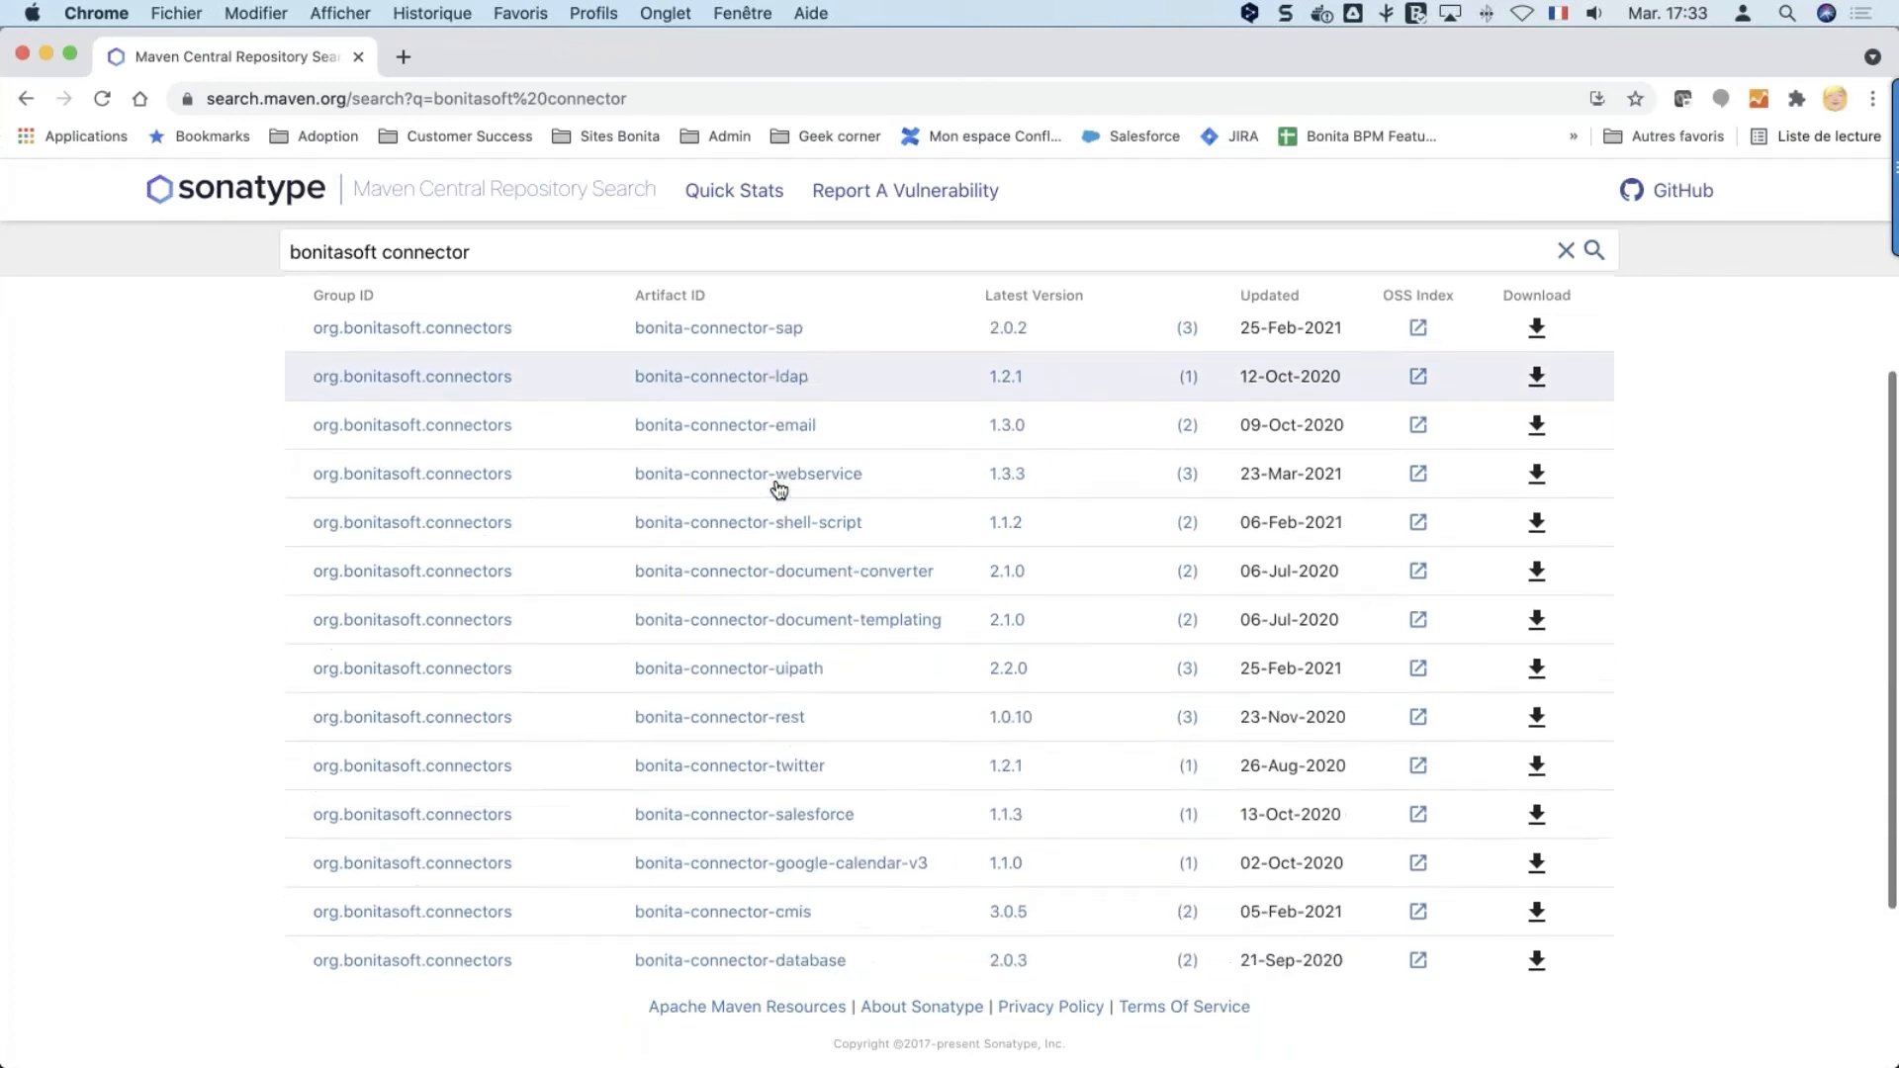
scroll(779, 489, up, 5)
scroll(779, 489, down, 5)
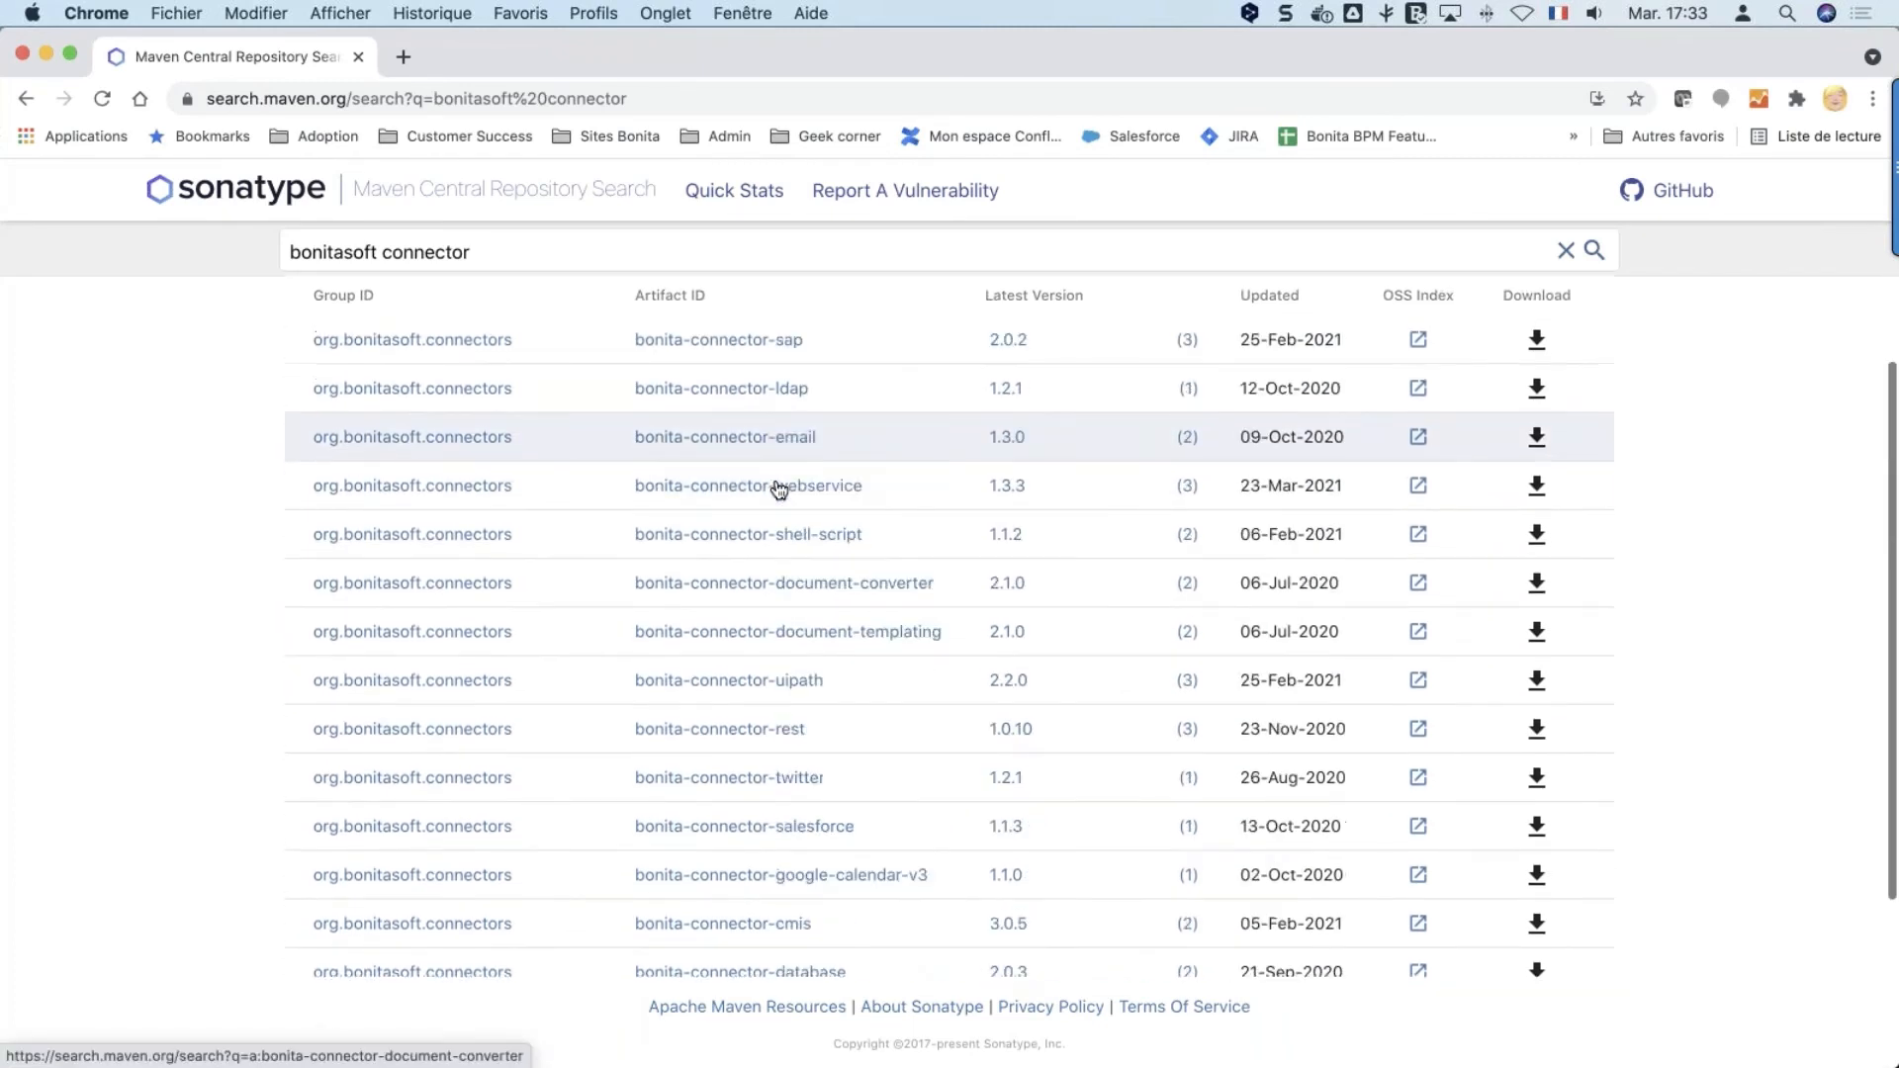
scroll(778, 490, up, 5)
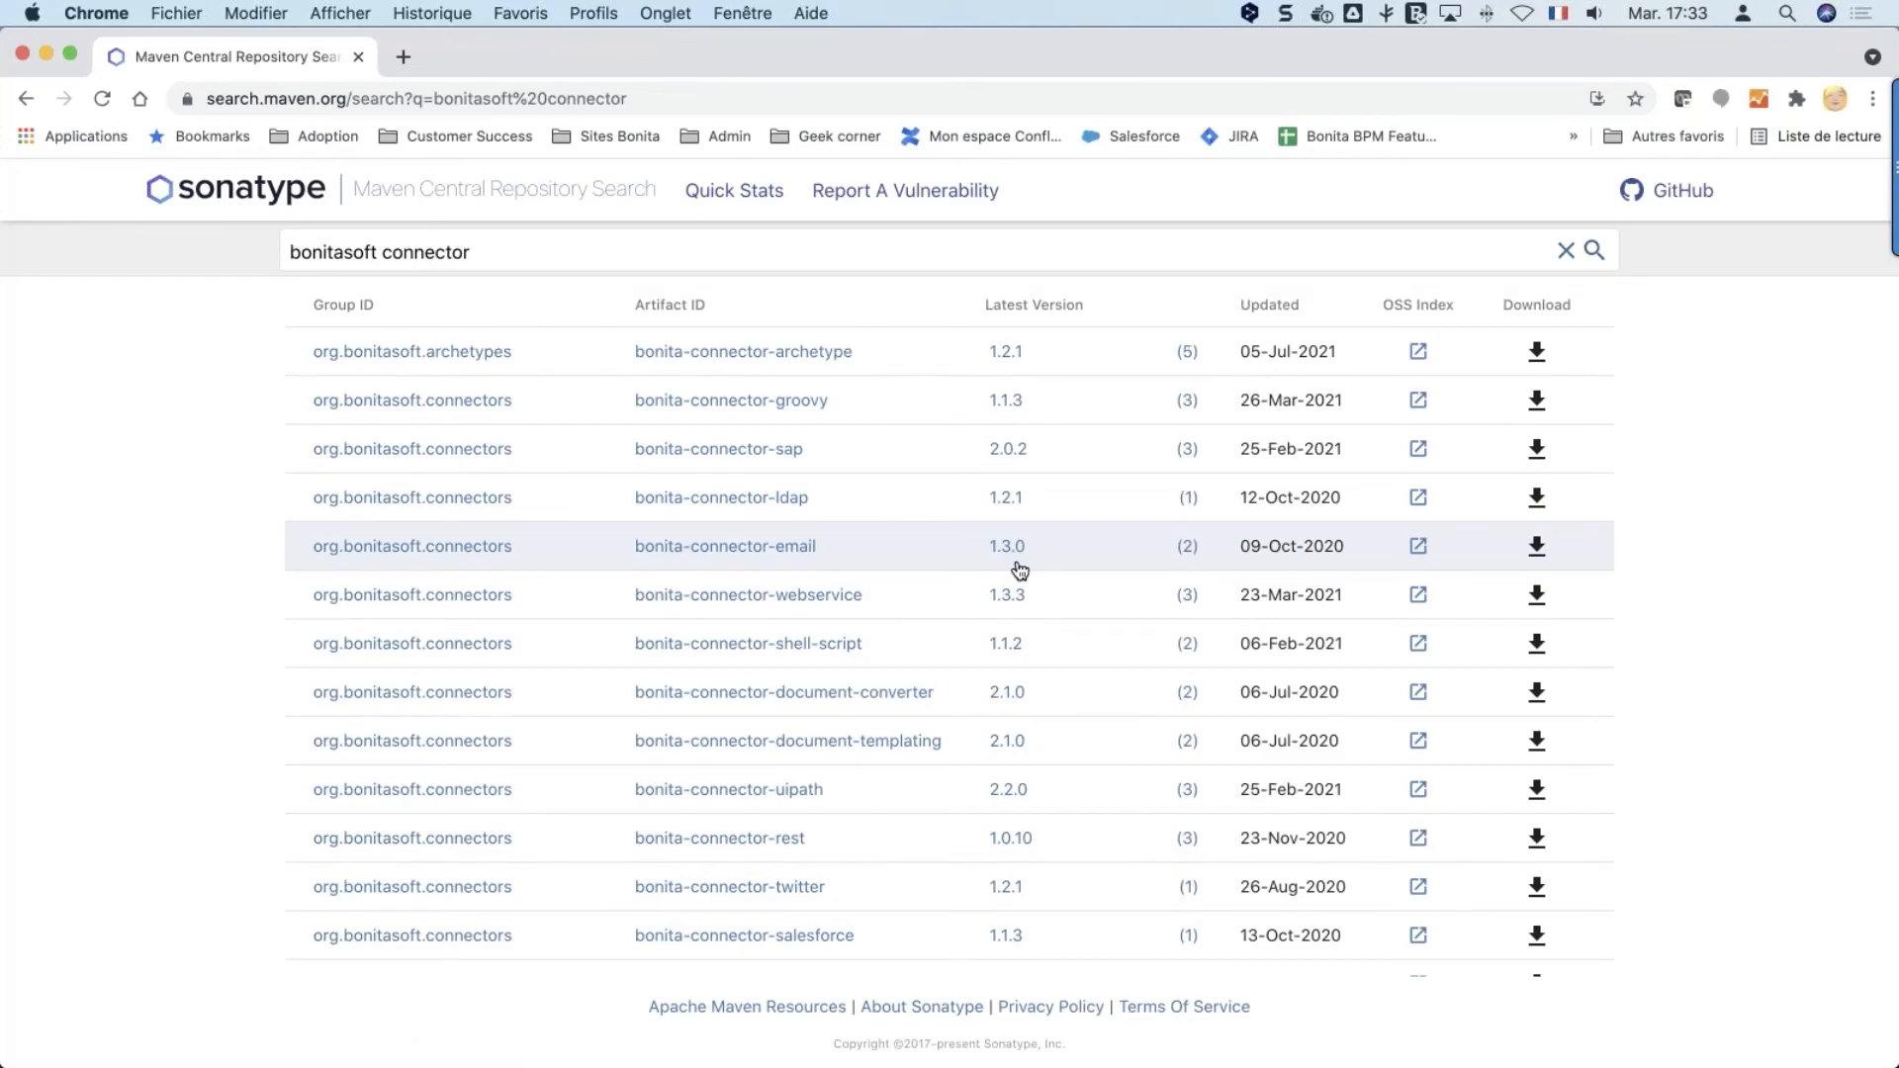
Switch back to Bonita Studio and update the Email extension to version 1.3.0, reviewing the configuration changes and proceeding with the process update
key(ctrl+Up)
click(745, 554)
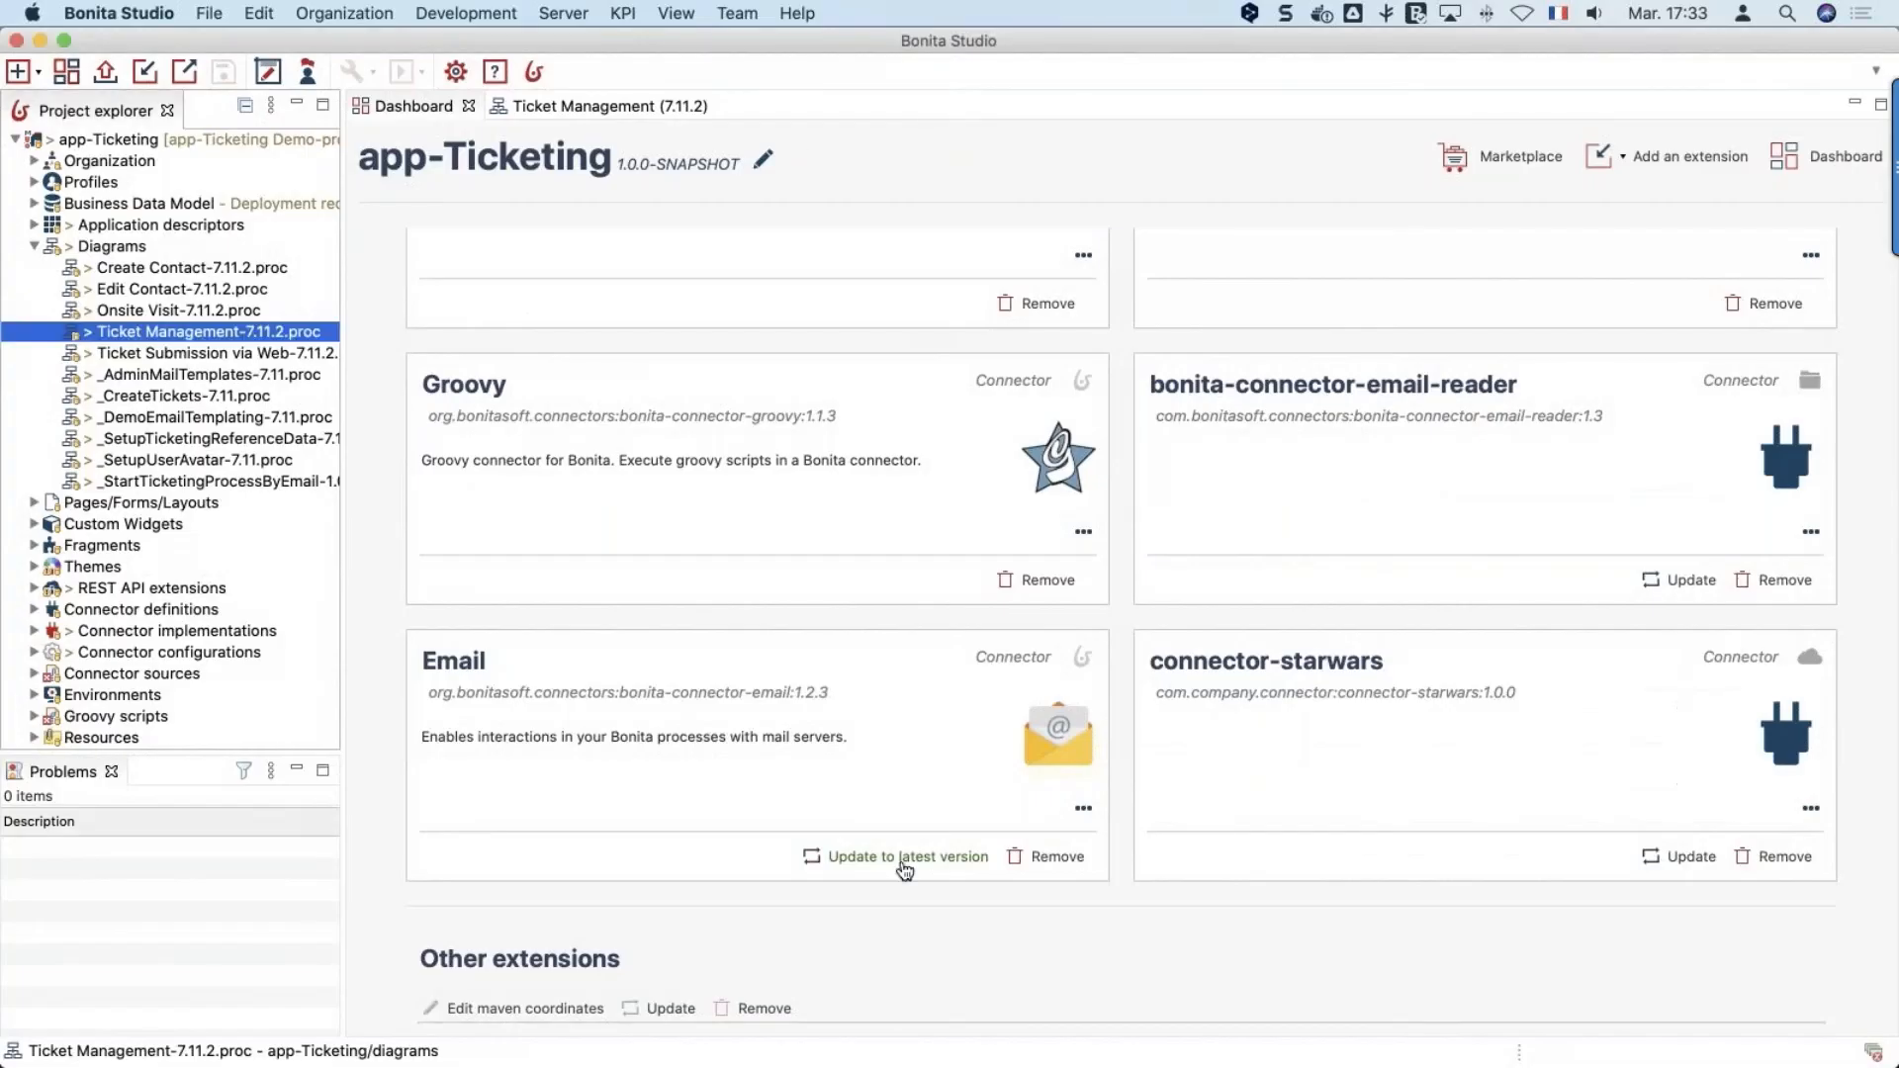
click(904, 856)
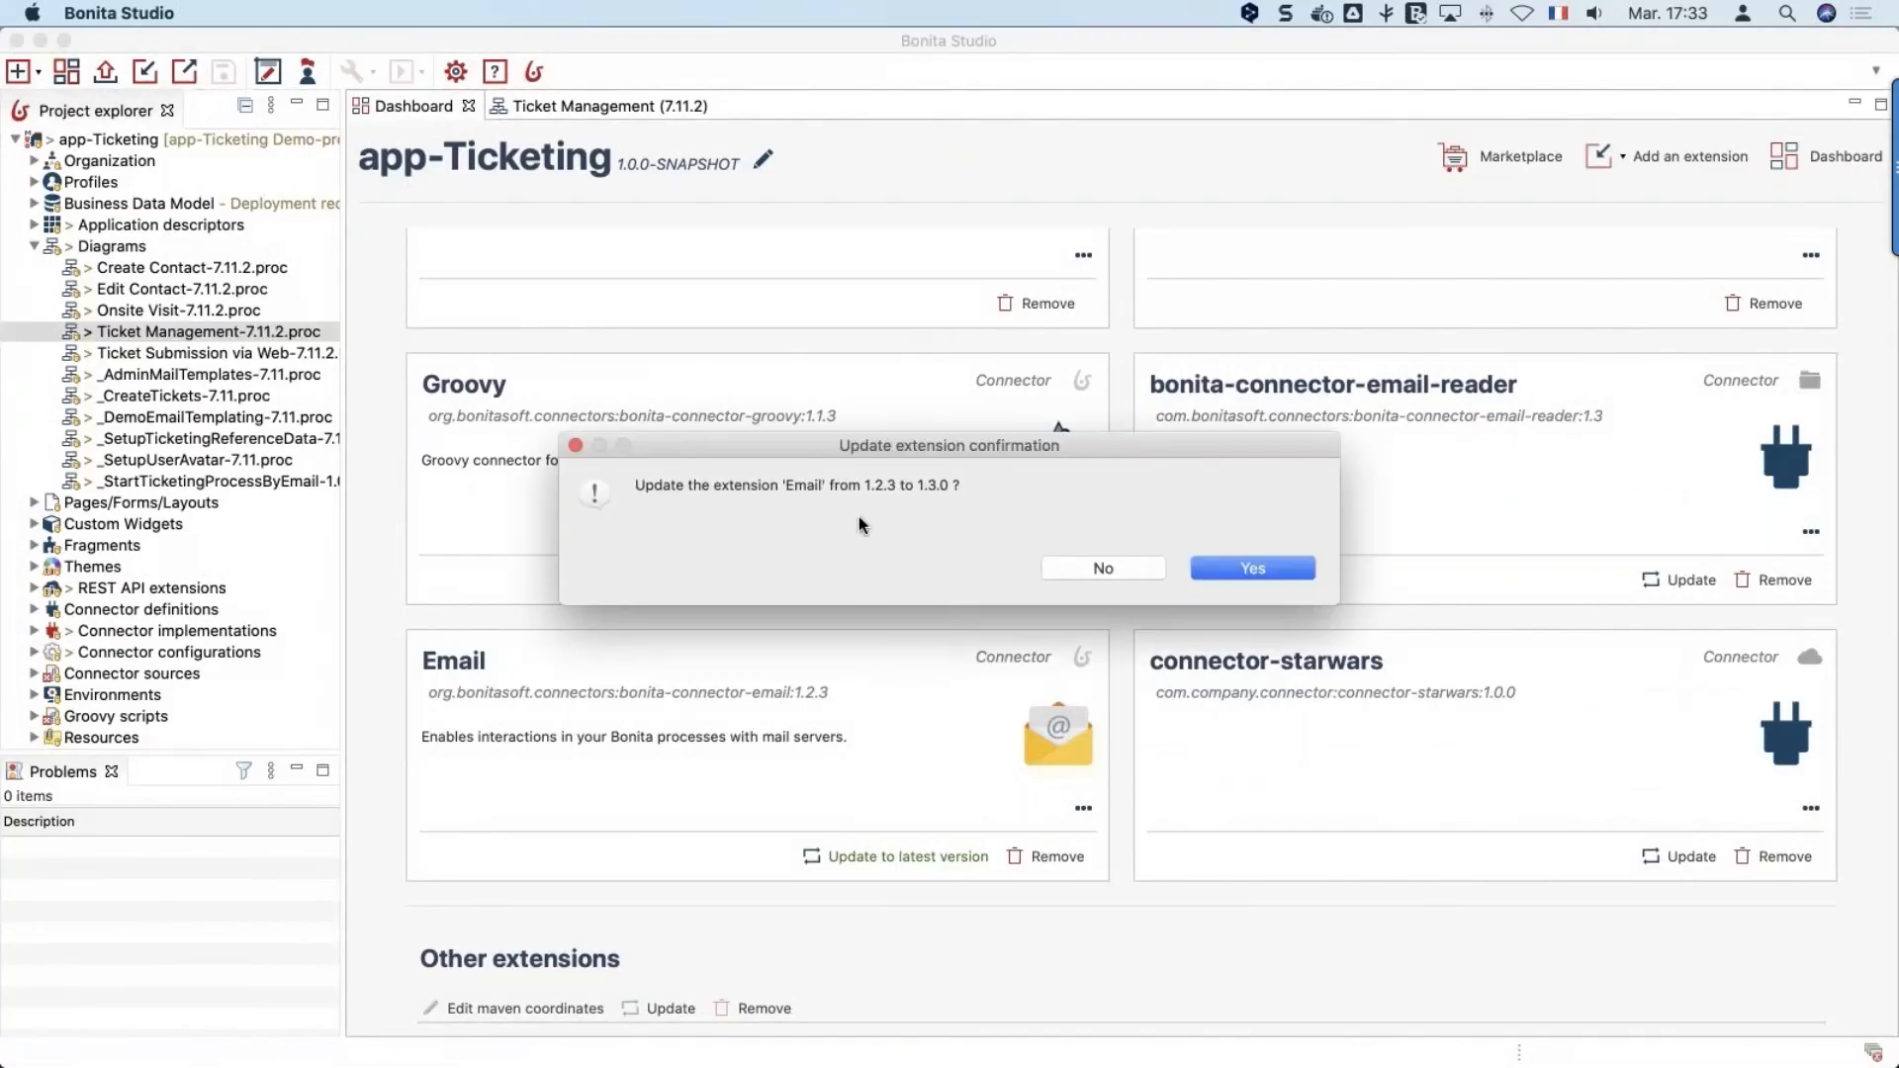
click(1276, 583)
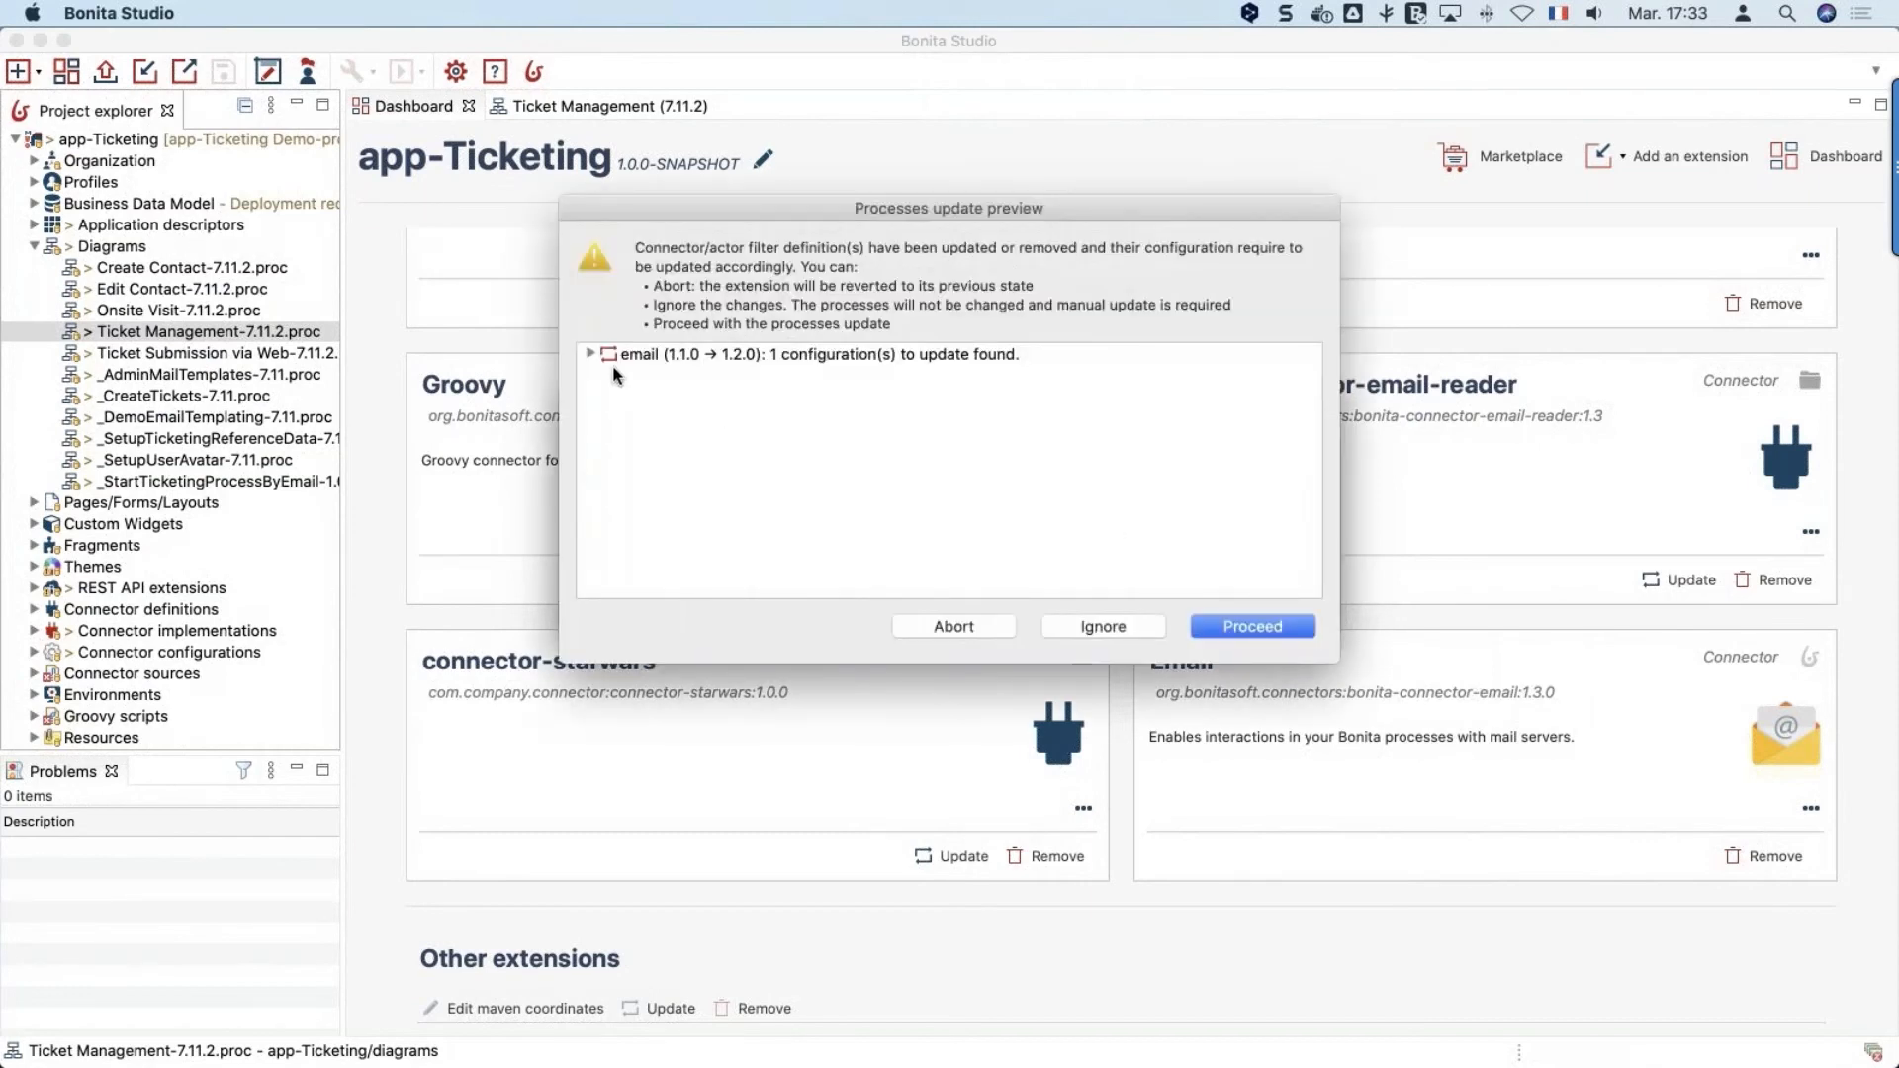
click(590, 352)
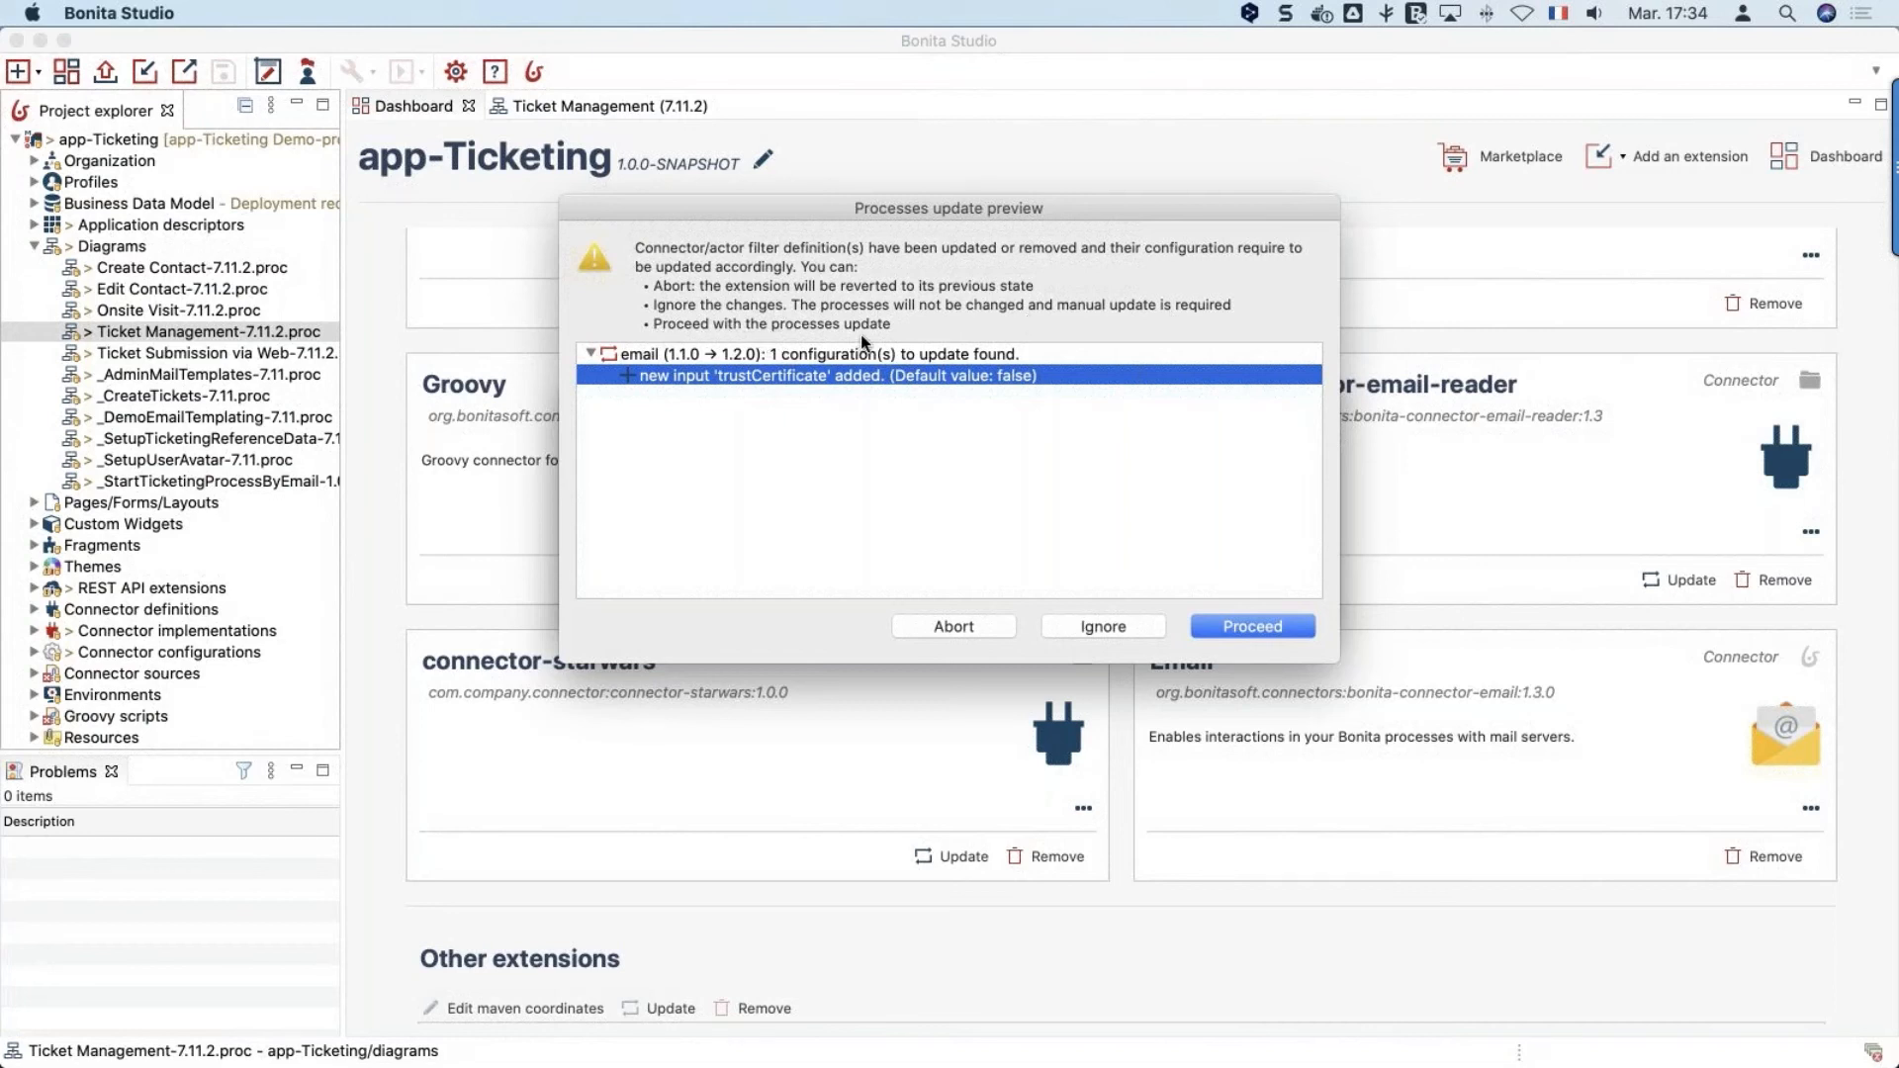
click(1254, 625)
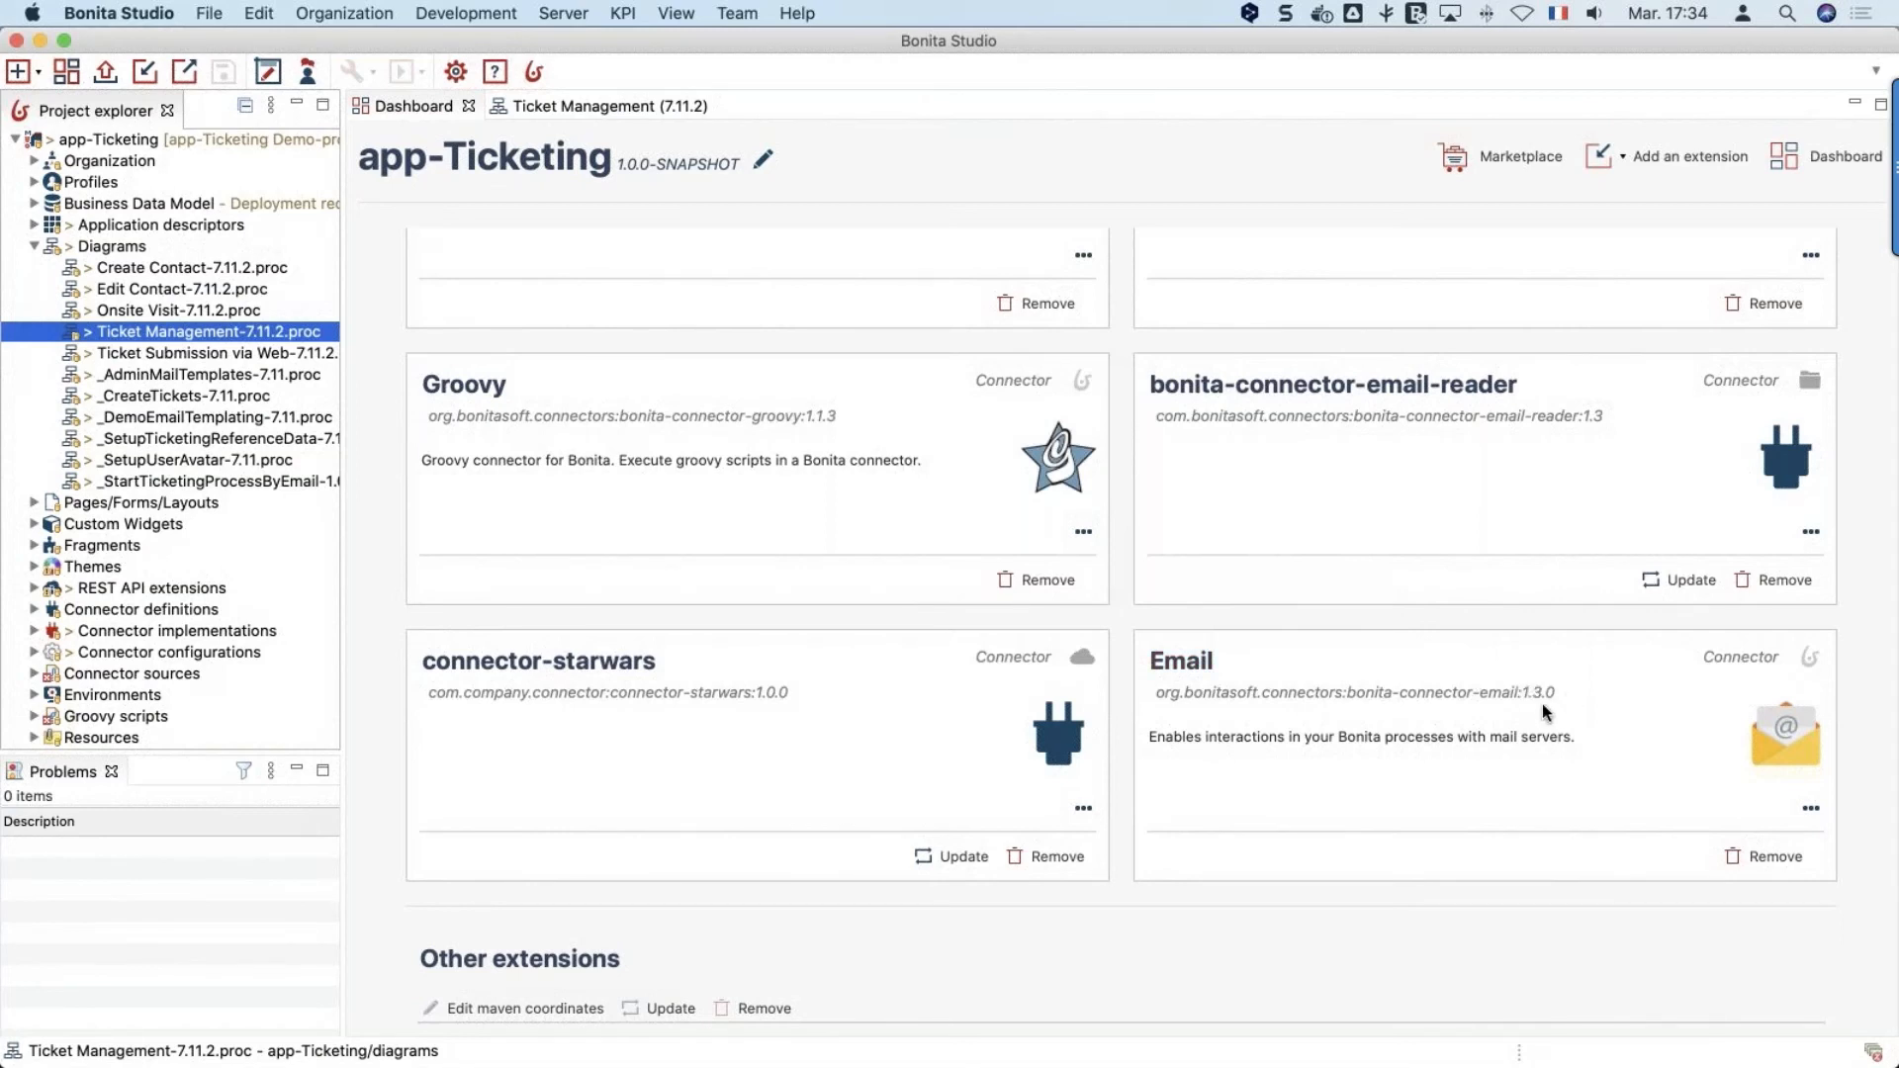
Find the usages of the Email (SMTP) connector, open the service task Notify of rejection via mail and inspect its incoming connectors
click(1179, 670)
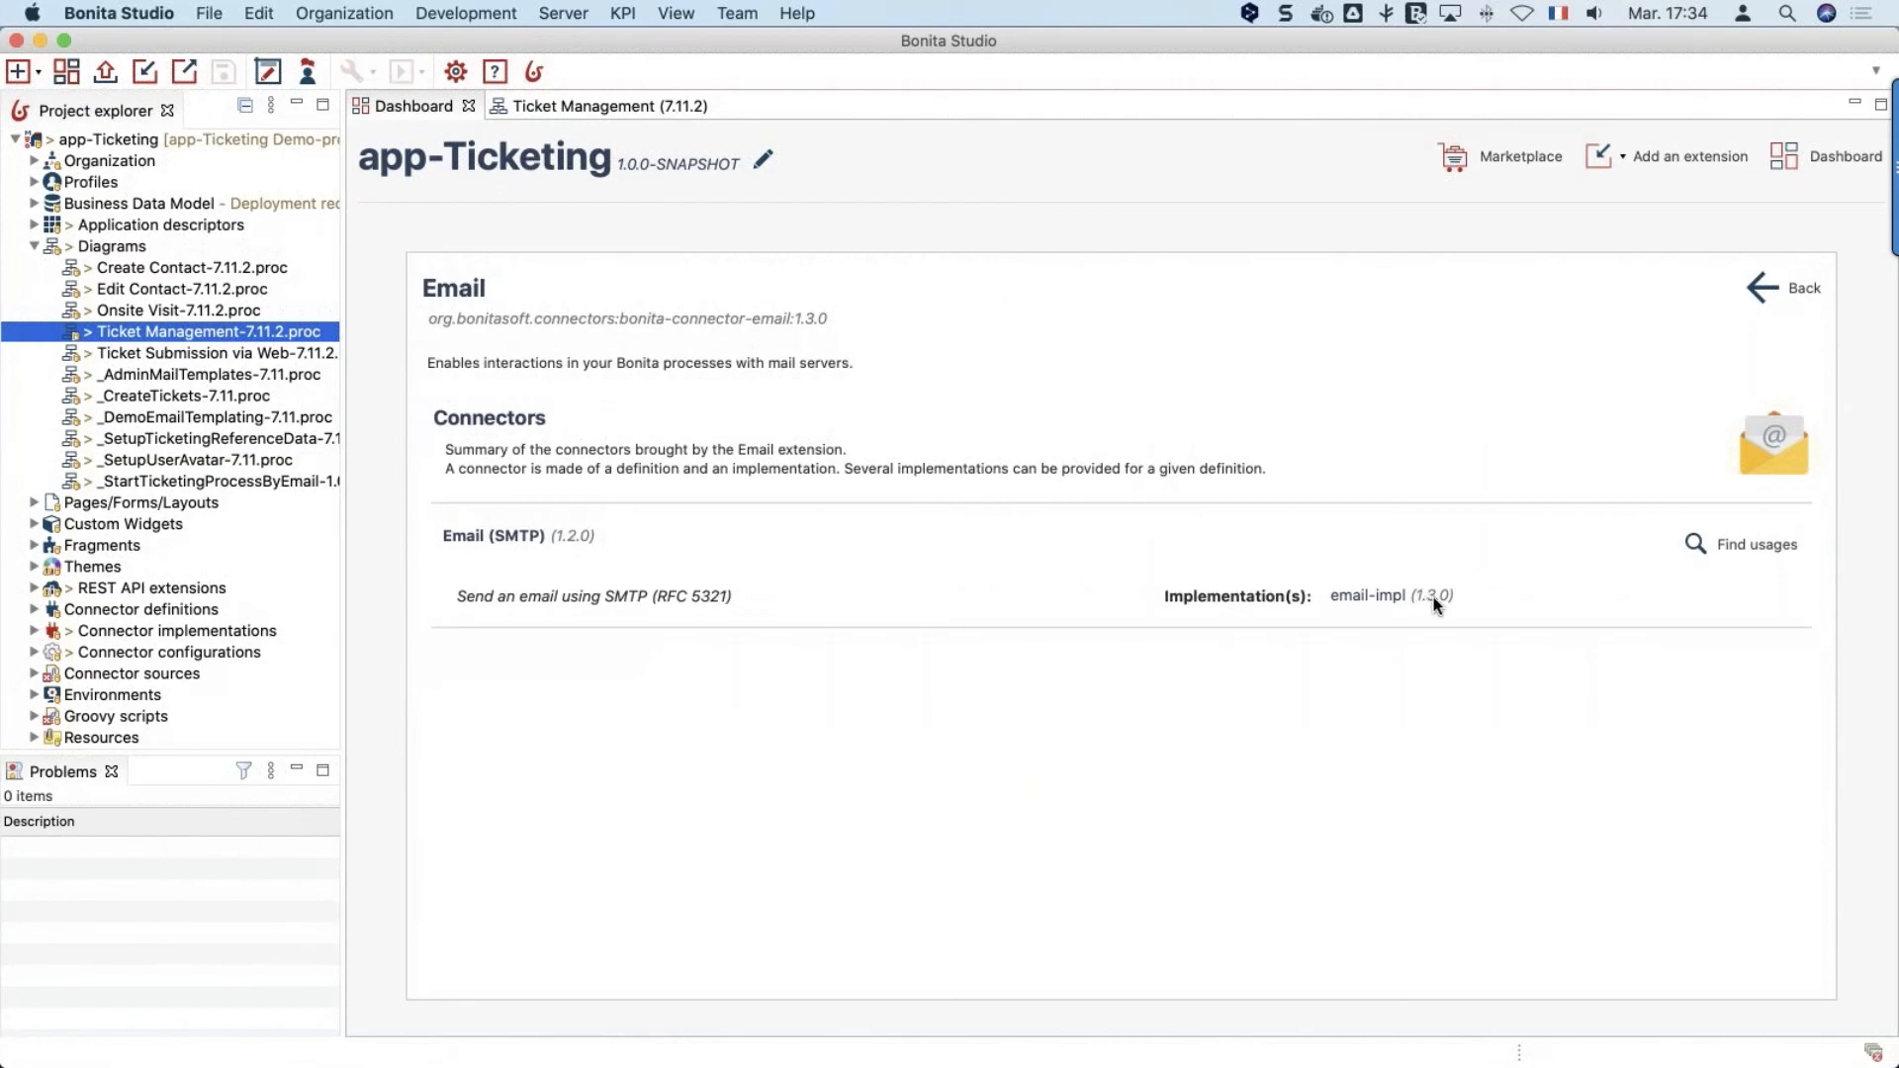
click(1741, 544)
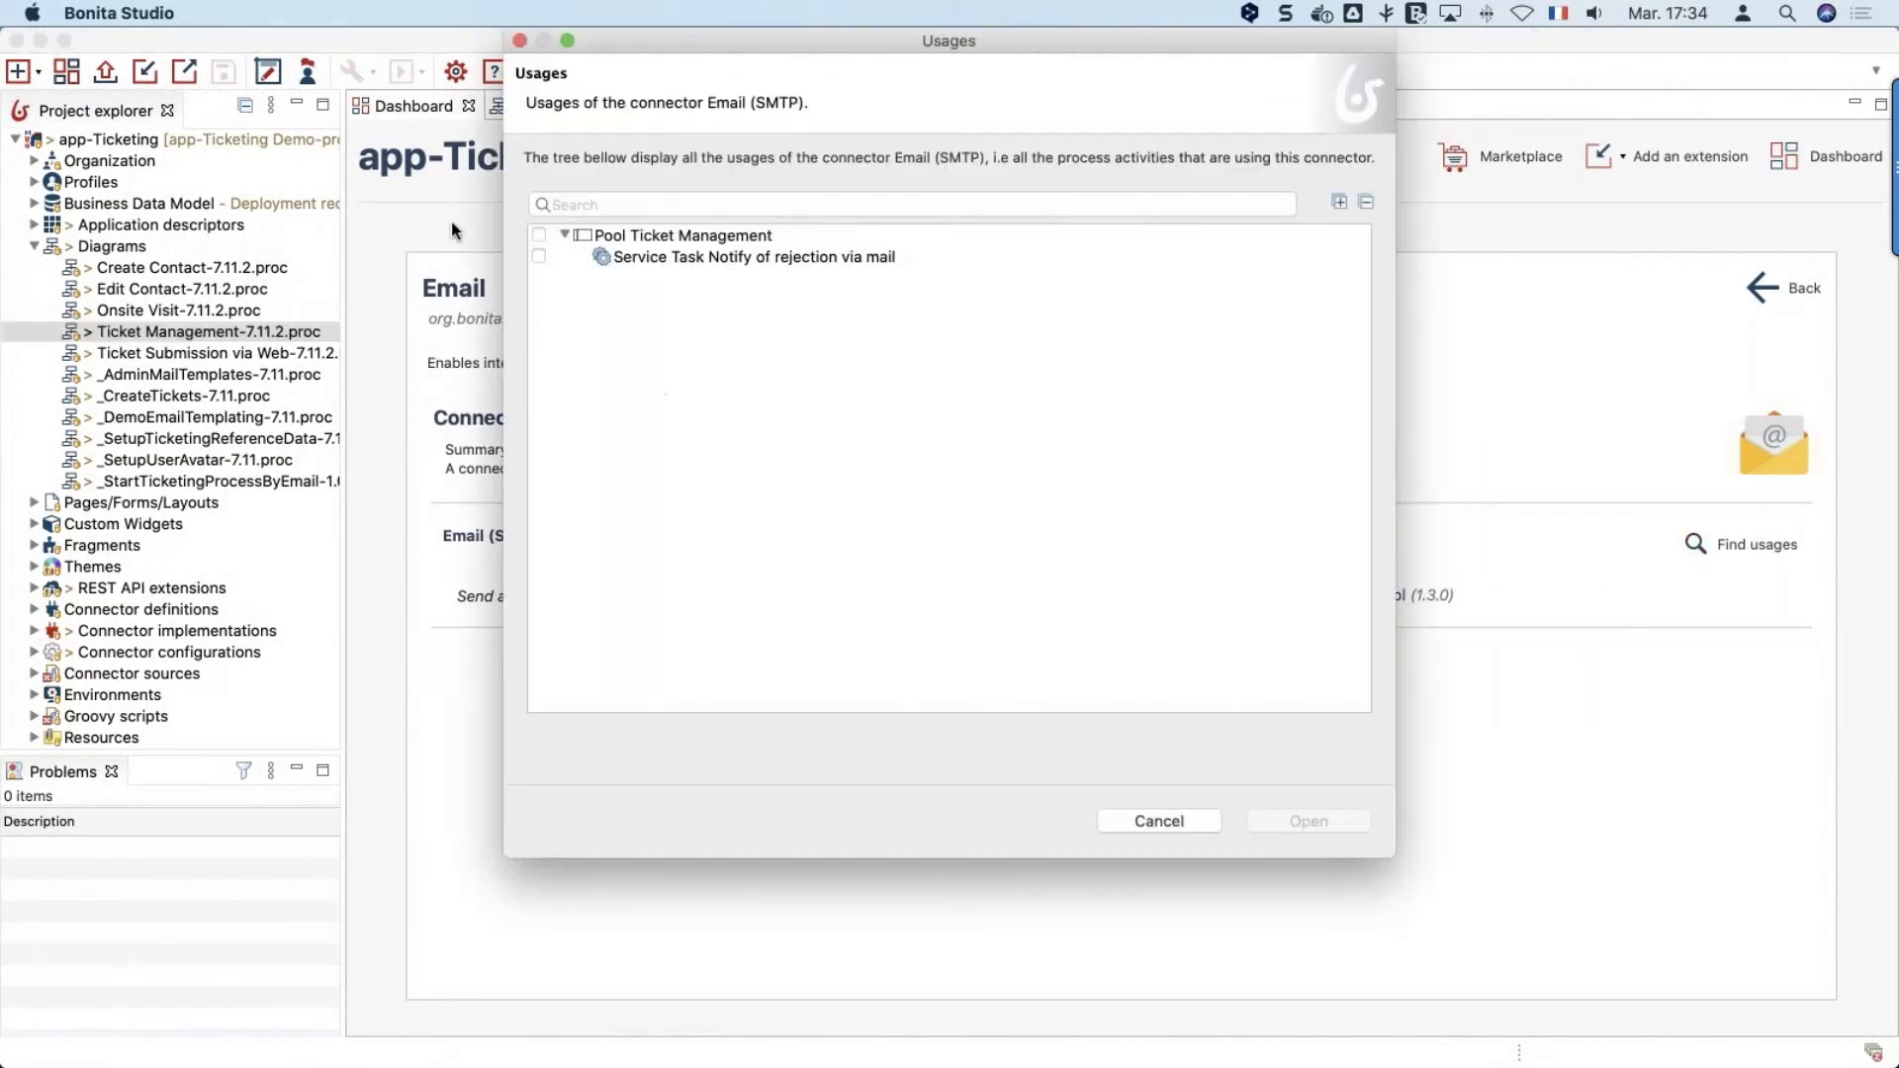
click(539, 258)
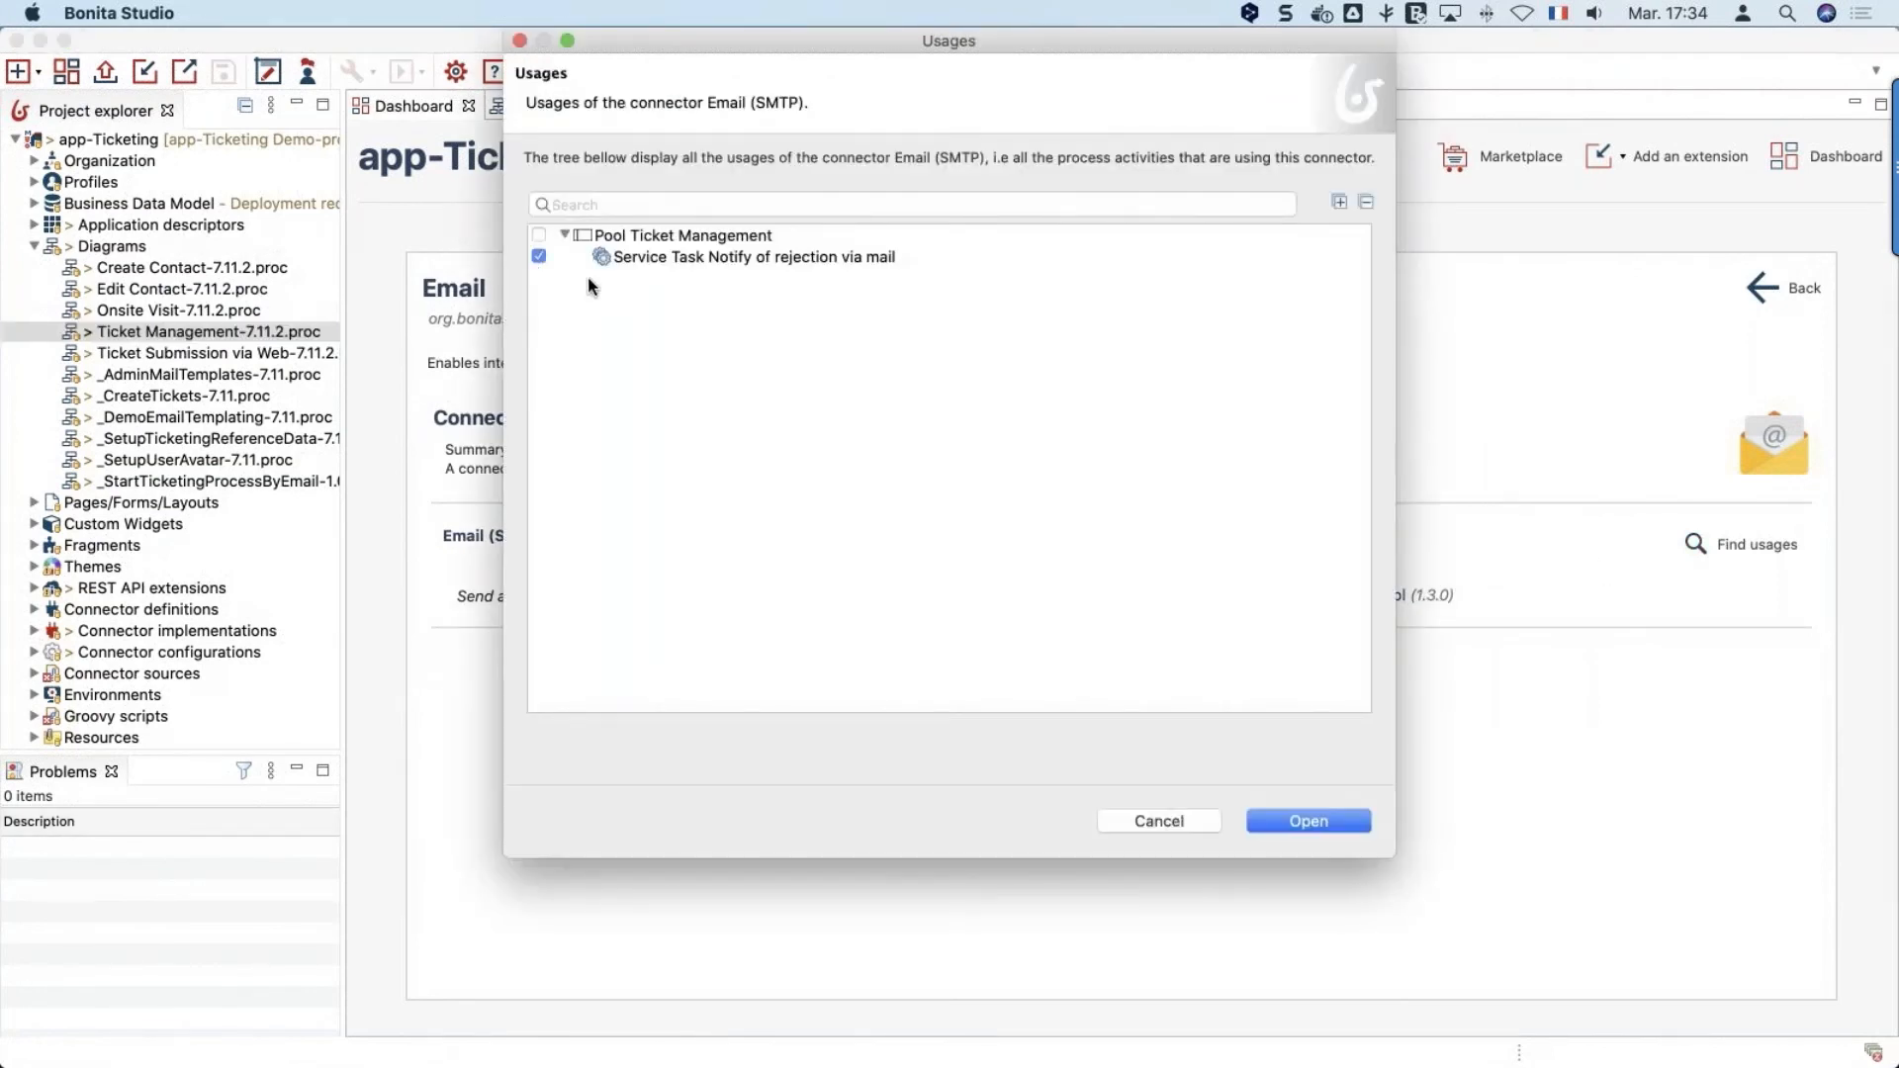
click(1309, 822)
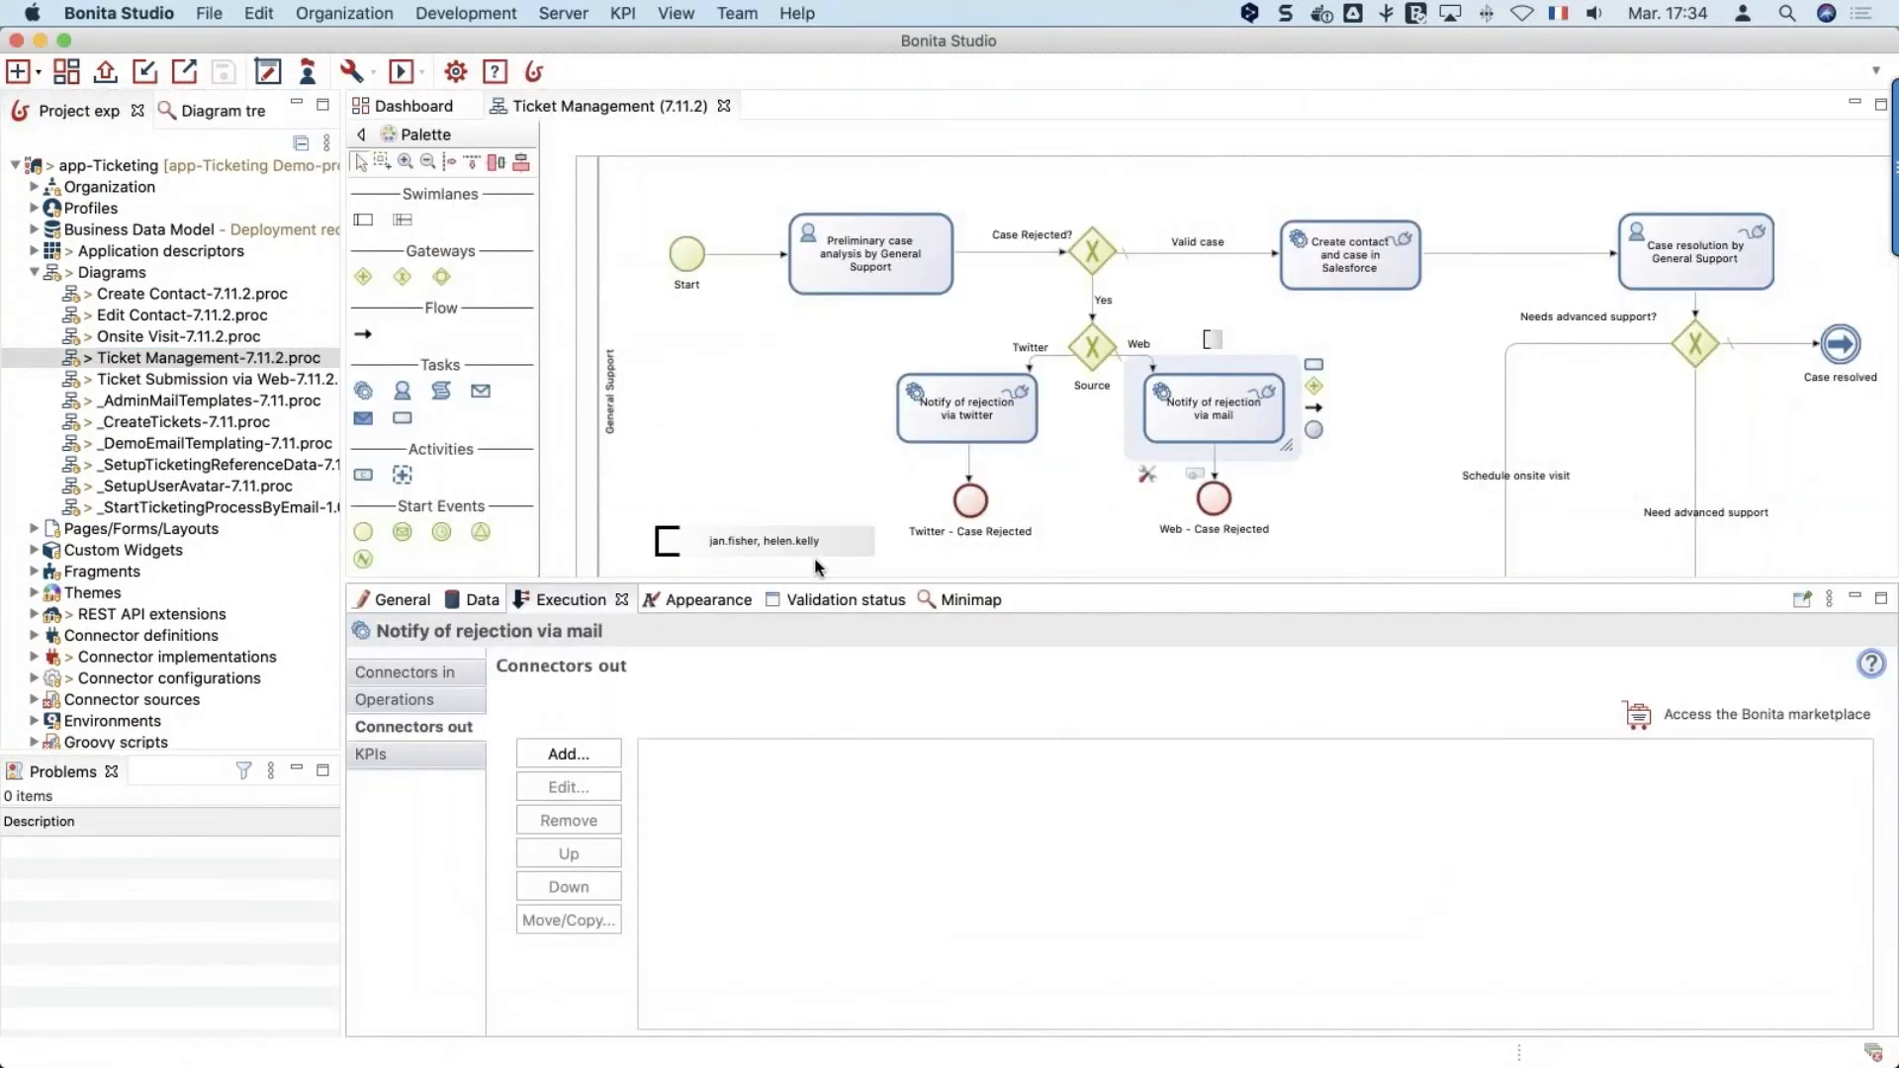
click(409, 673)
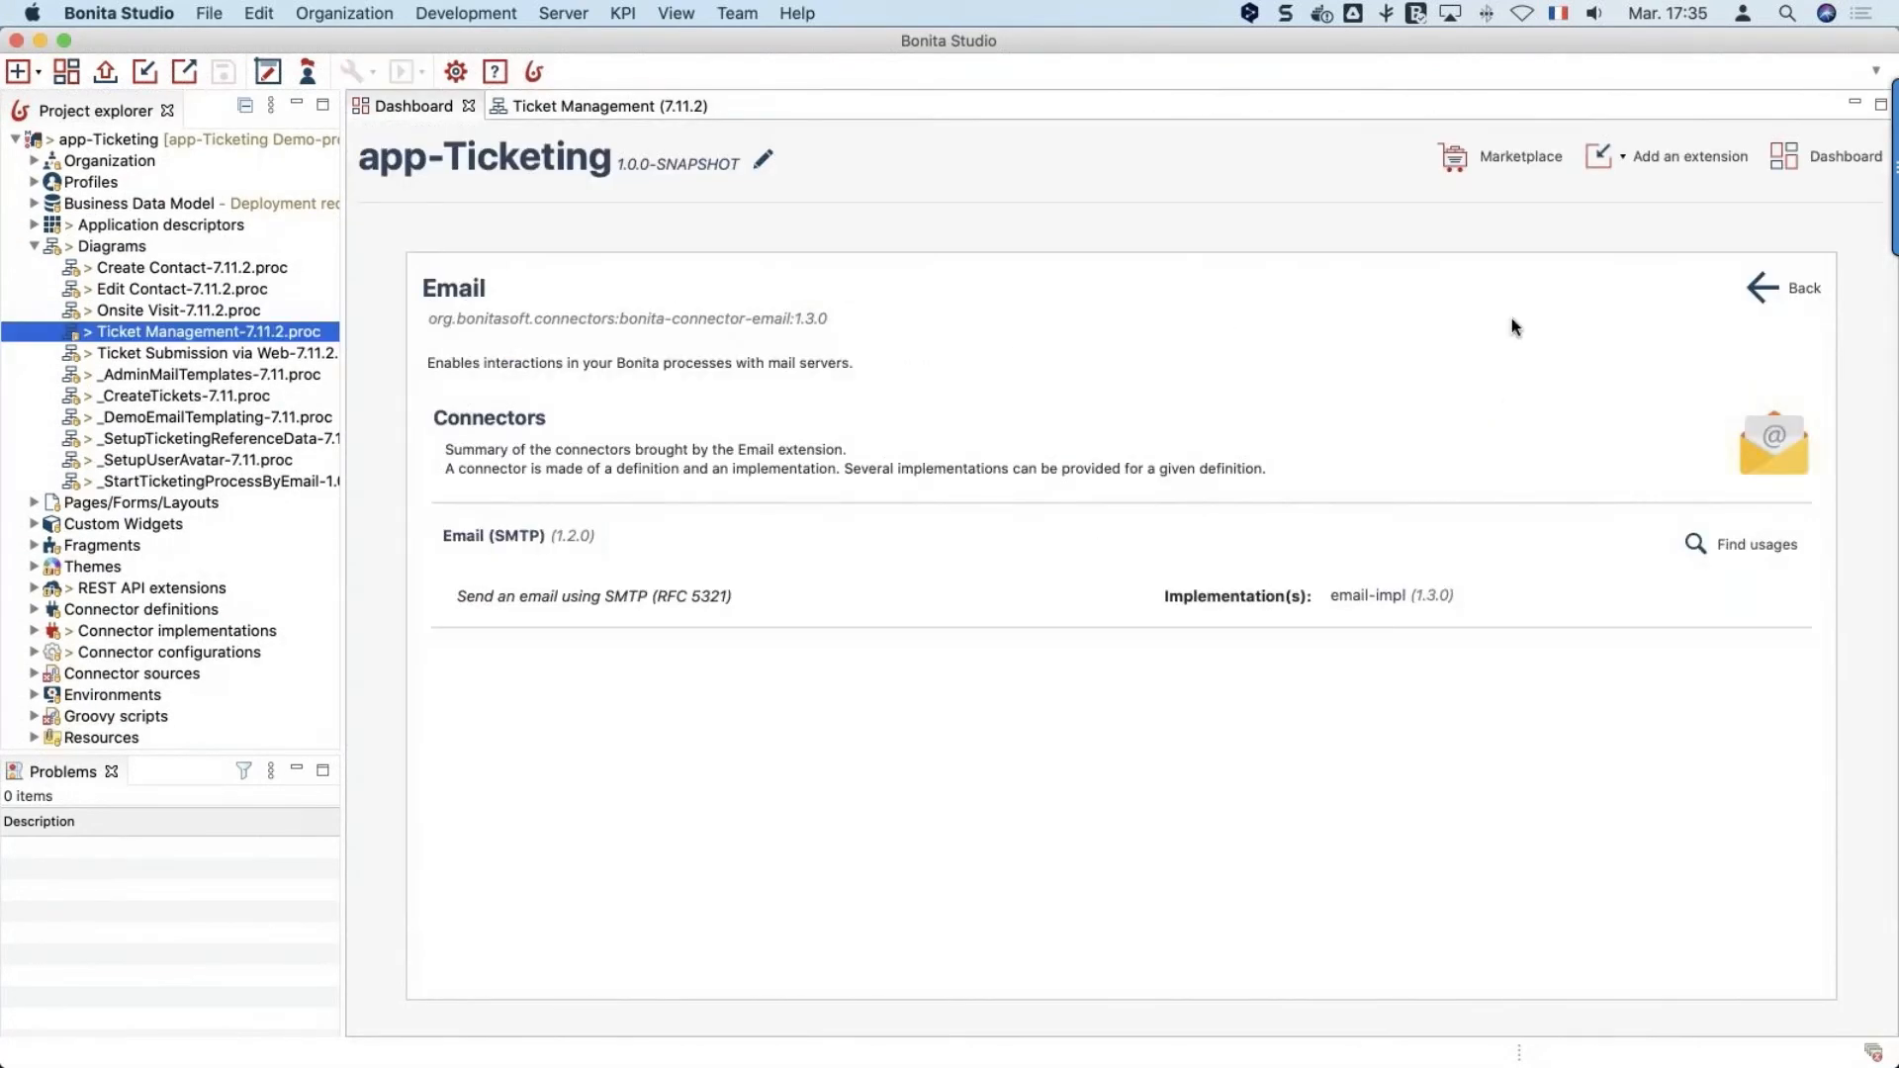
Return to the extension list and remove the Email extension from the project, proceeding with deletion of its connector configuration in the processes
click(1770, 288)
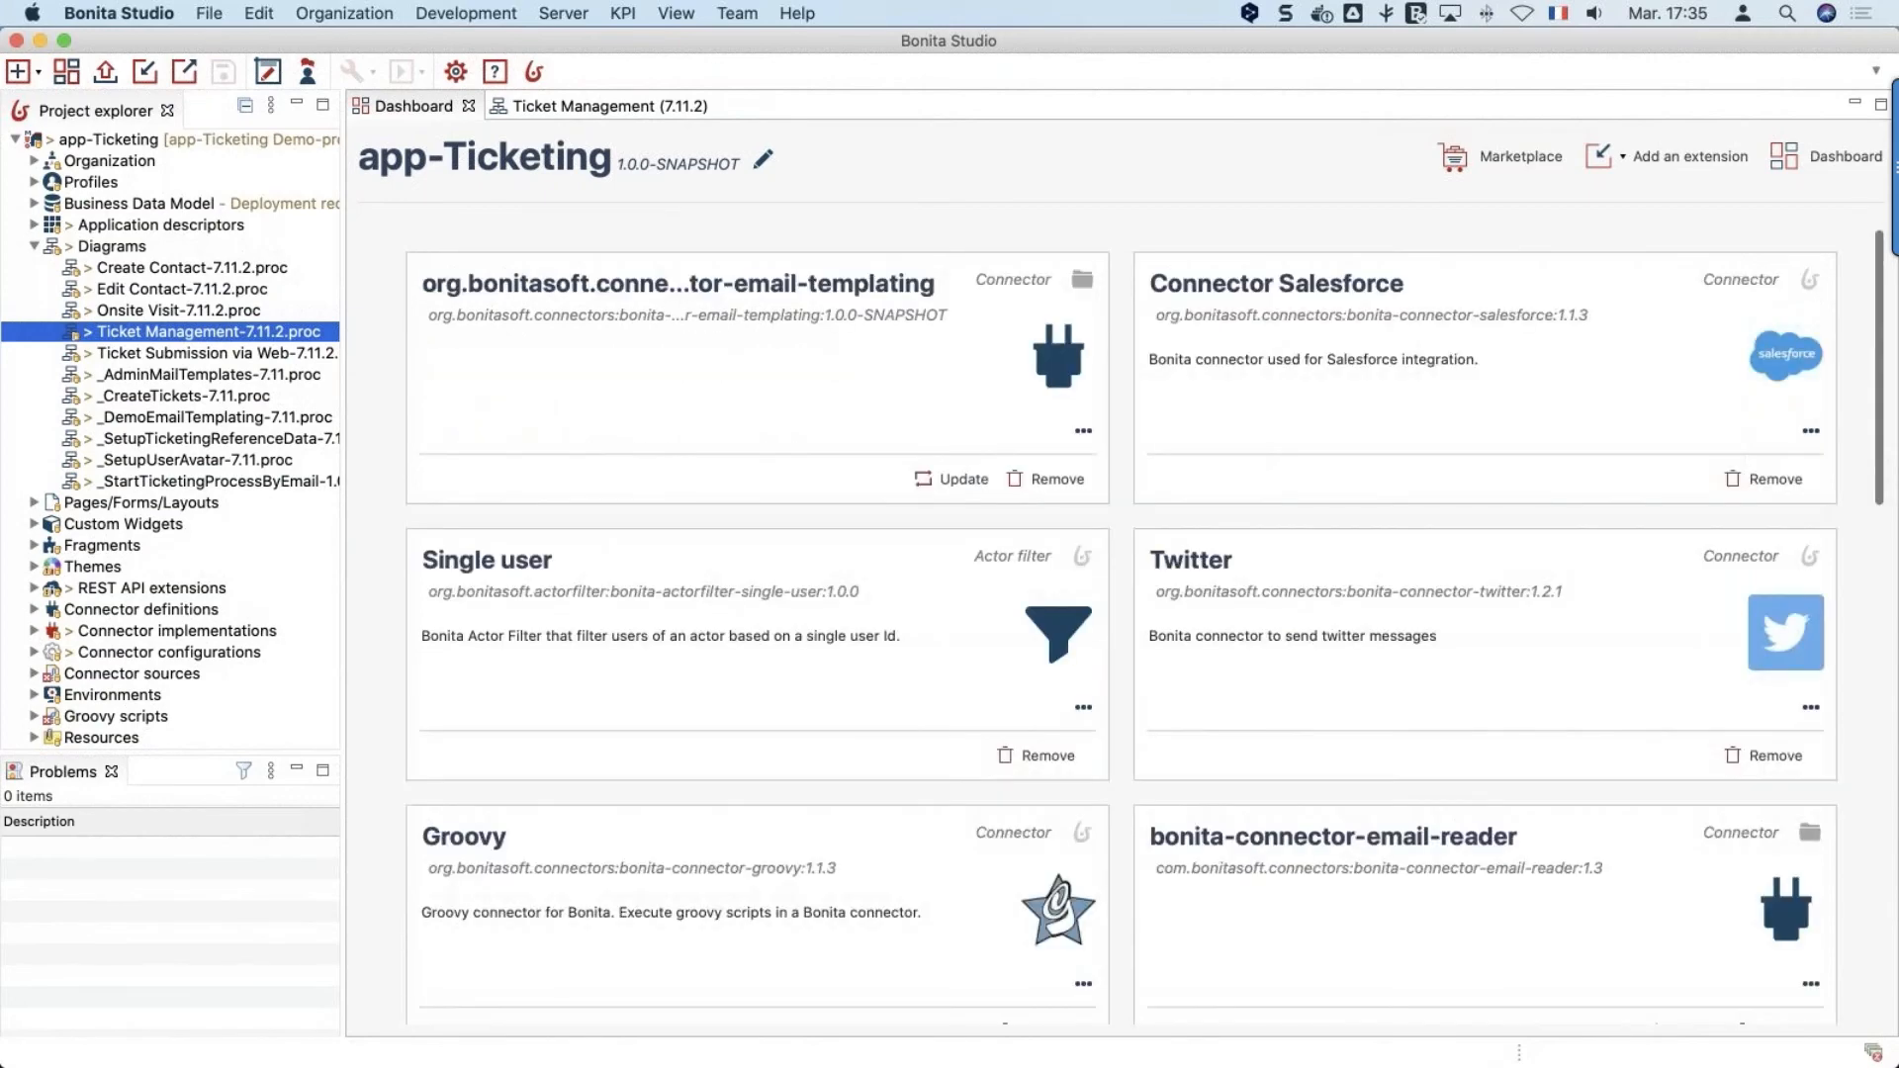
scroll(1107, 633, down, 5)
scroll(1104, 625, down, 3)
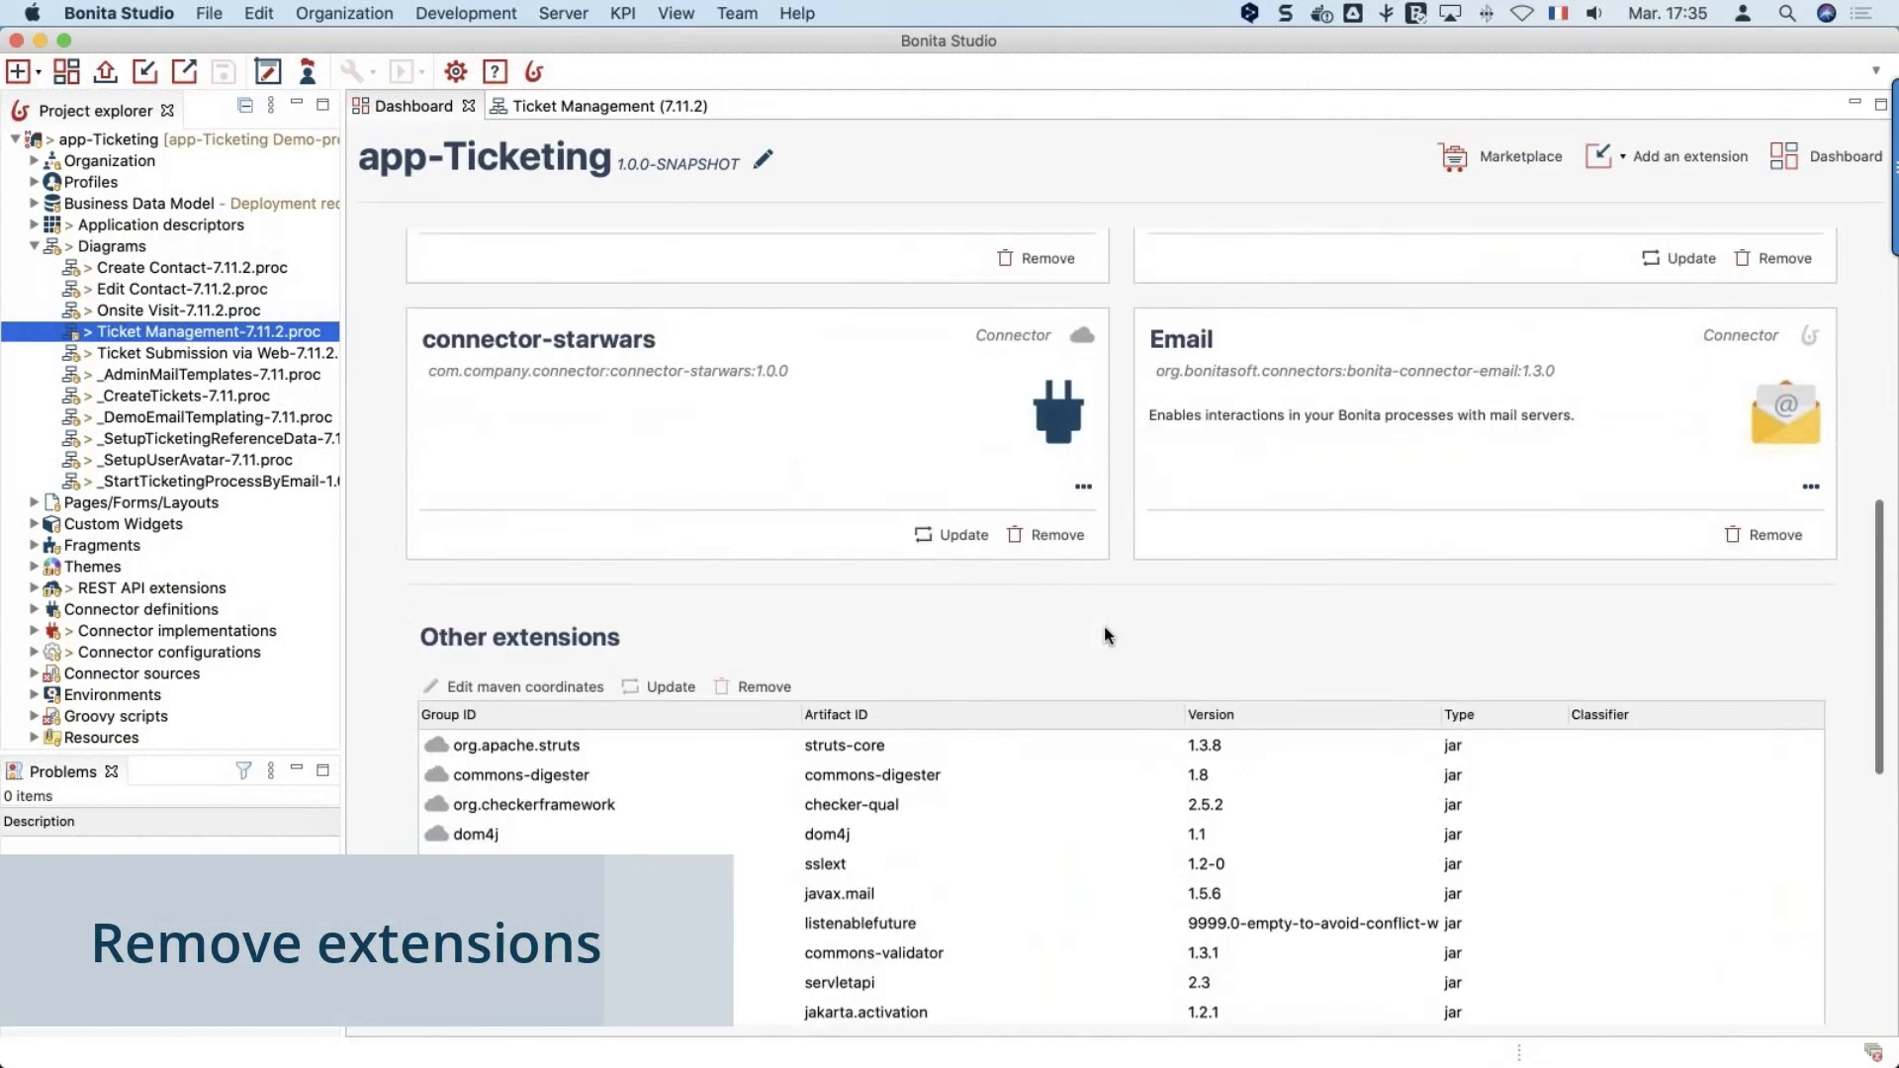
scroll(1104, 626, up, 6)
scroll(1104, 626, up, 1)
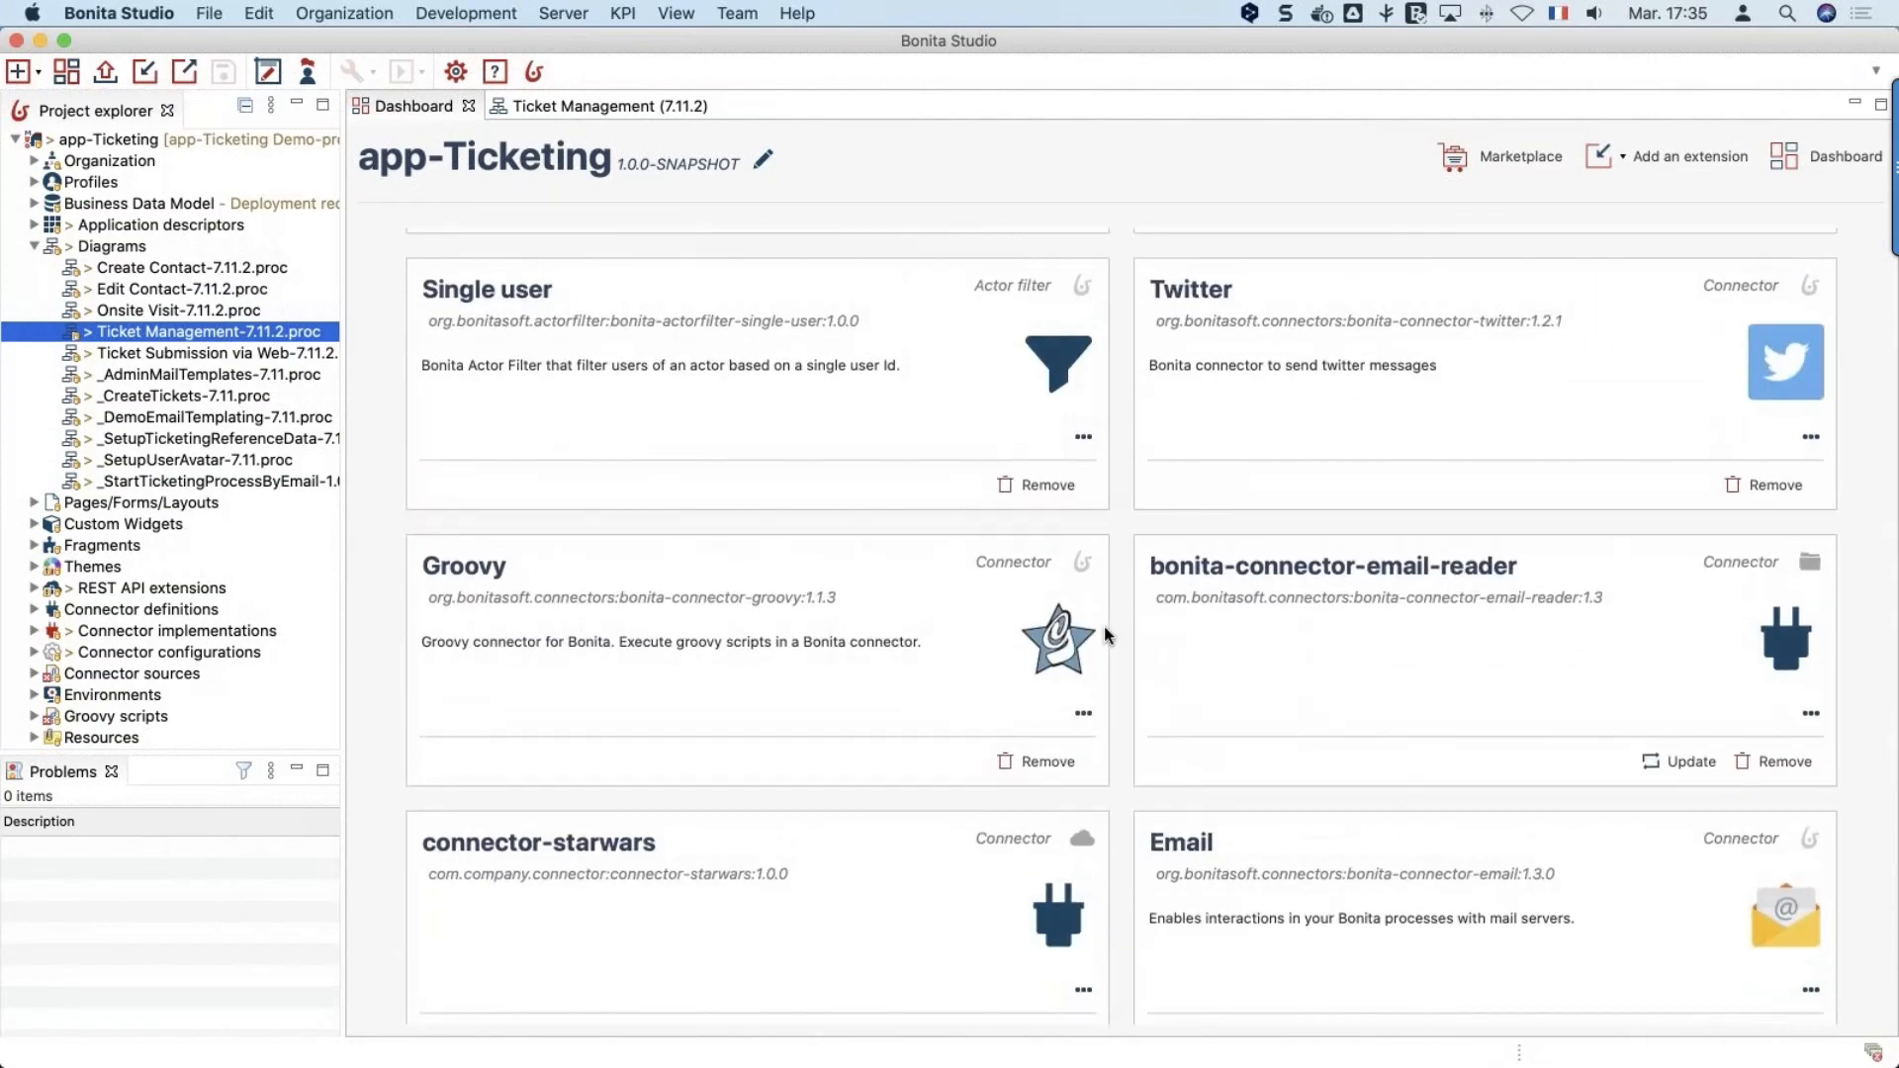
scroll(1410, 750, down, 5)
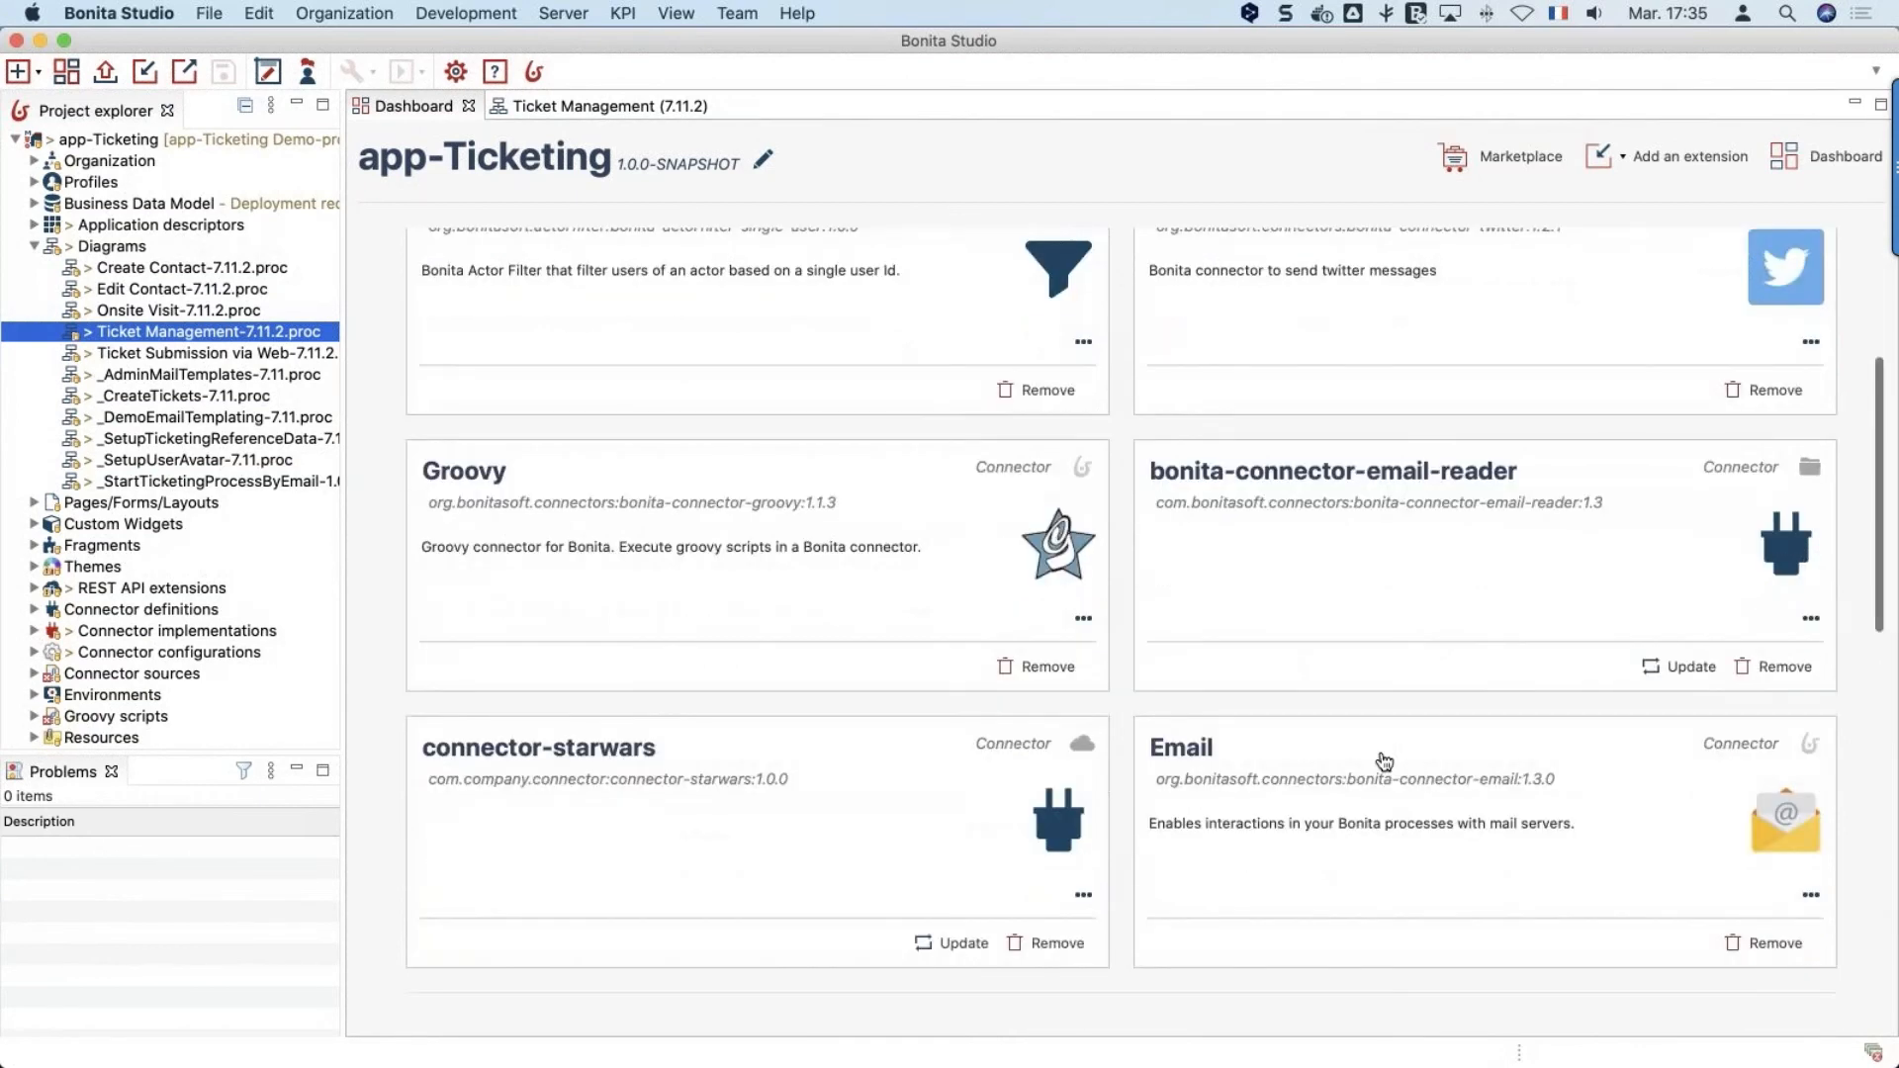
click(1756, 945)
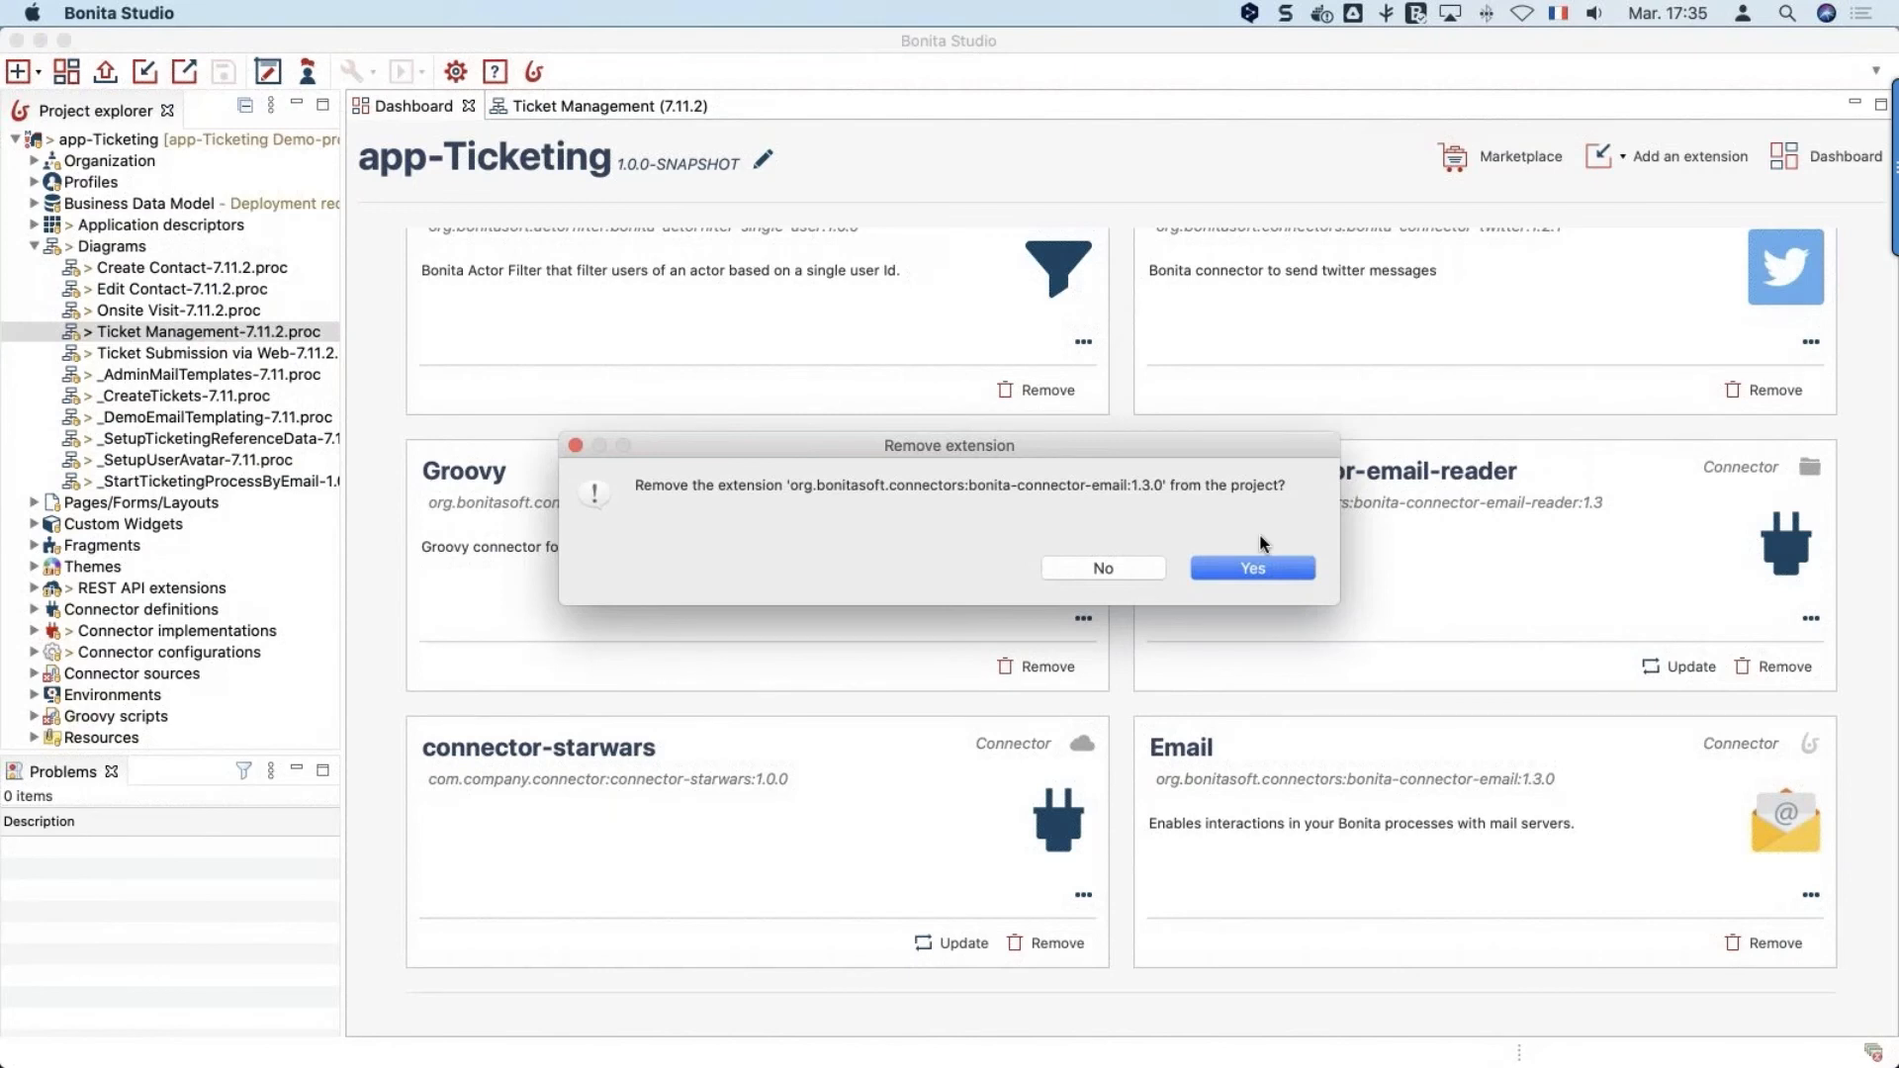
click(1251, 568)
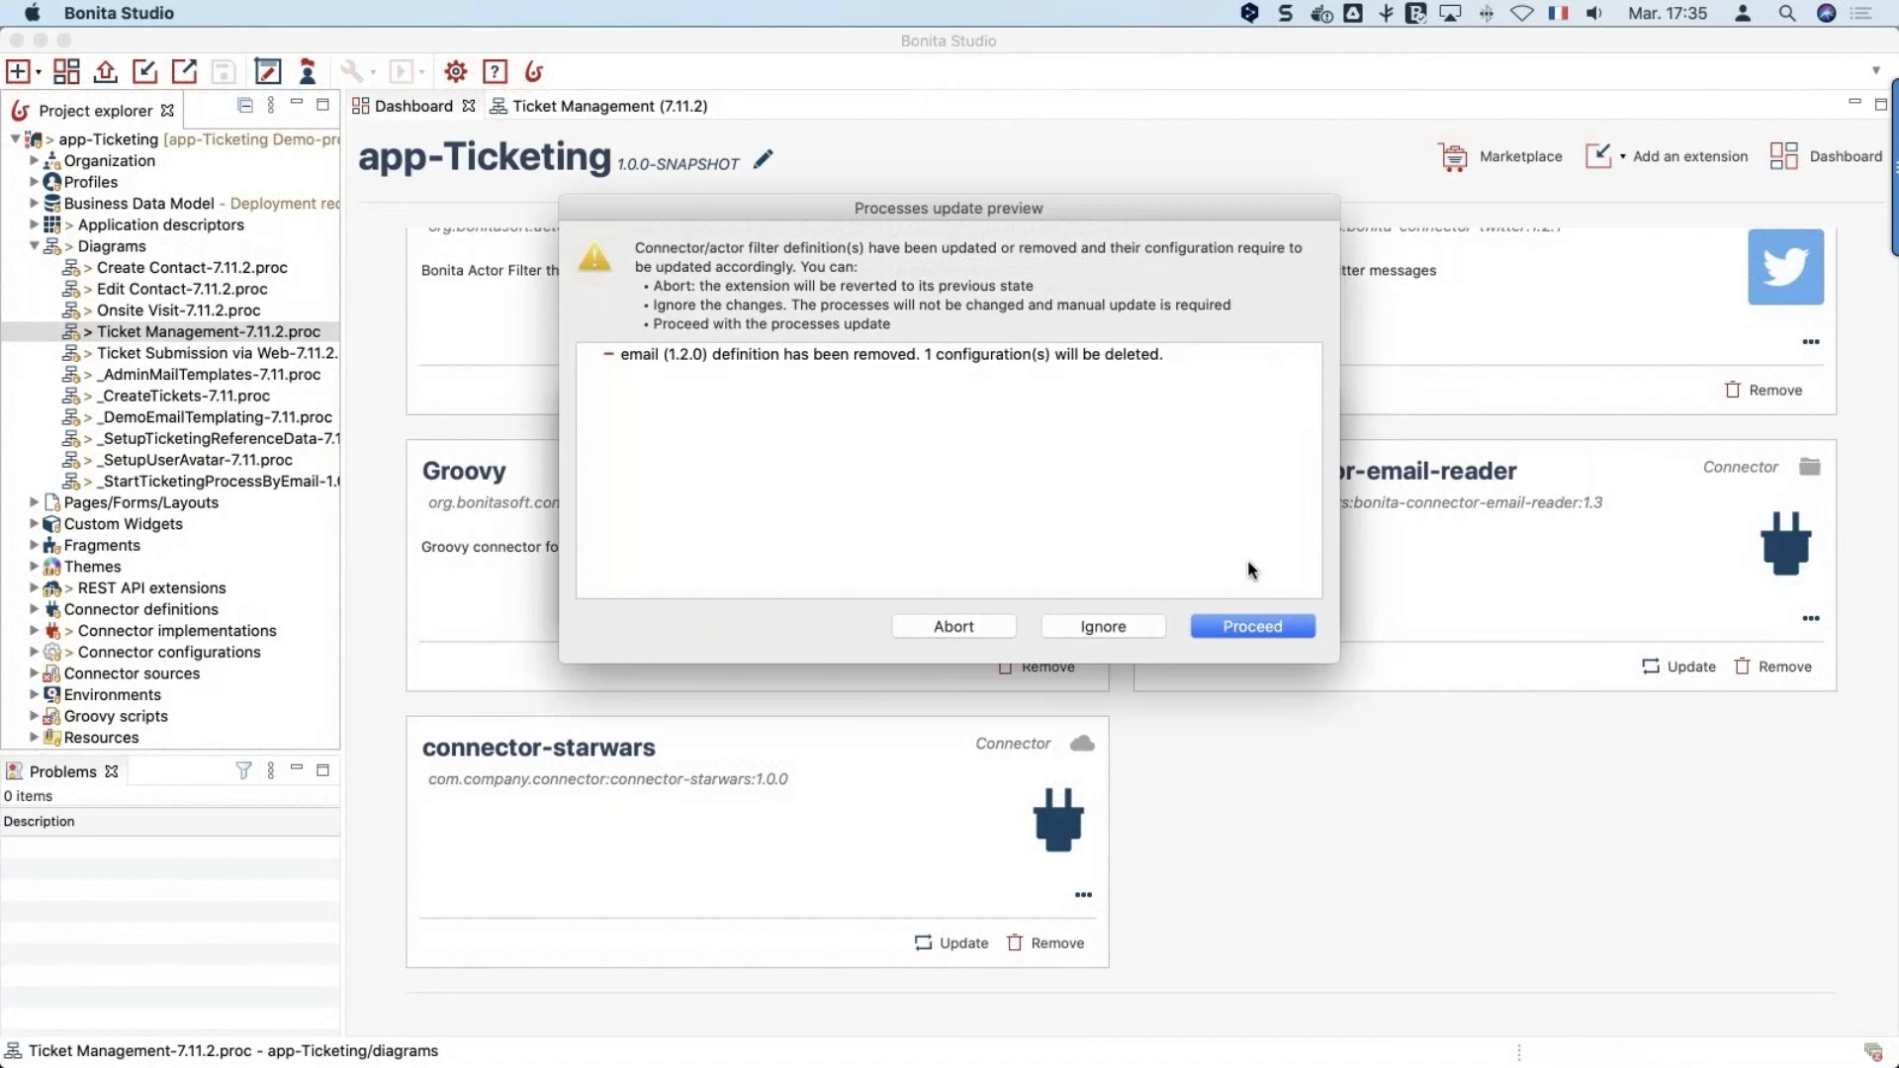
click(875, 358)
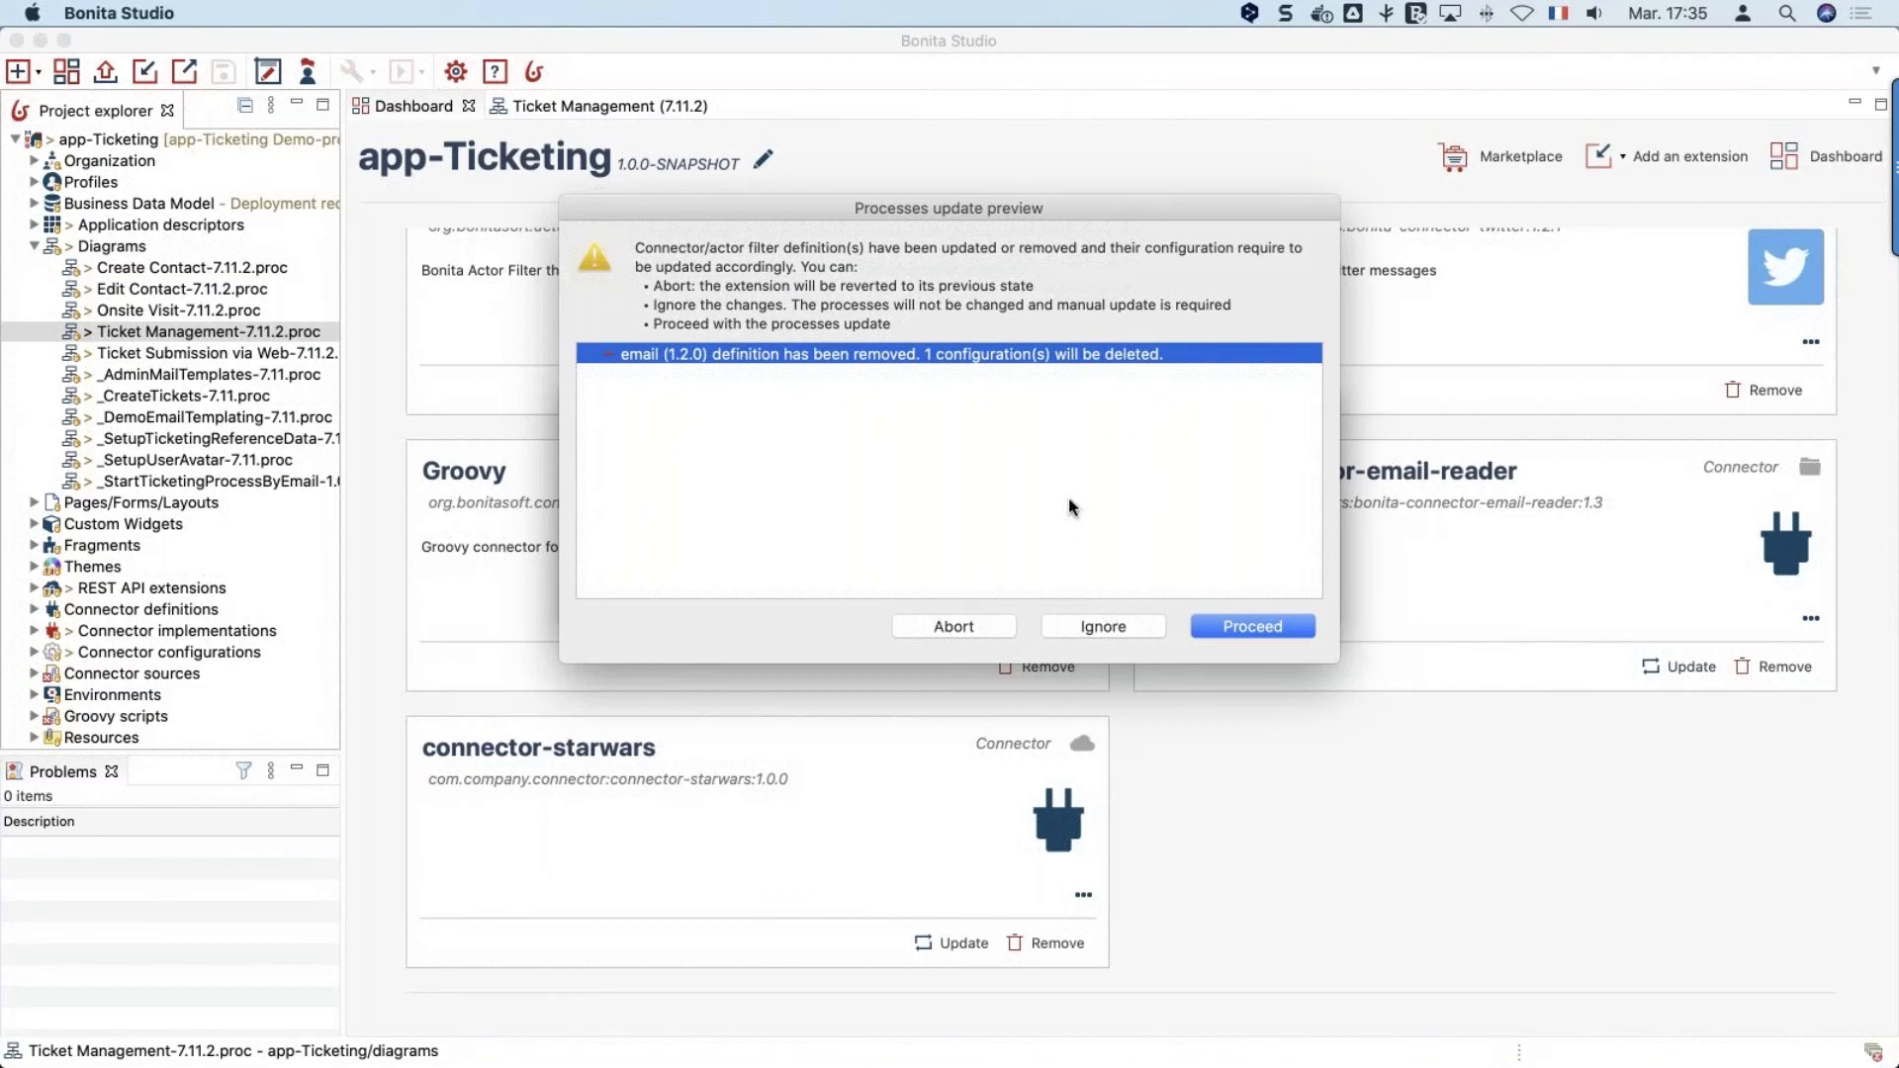
click(1236, 626)
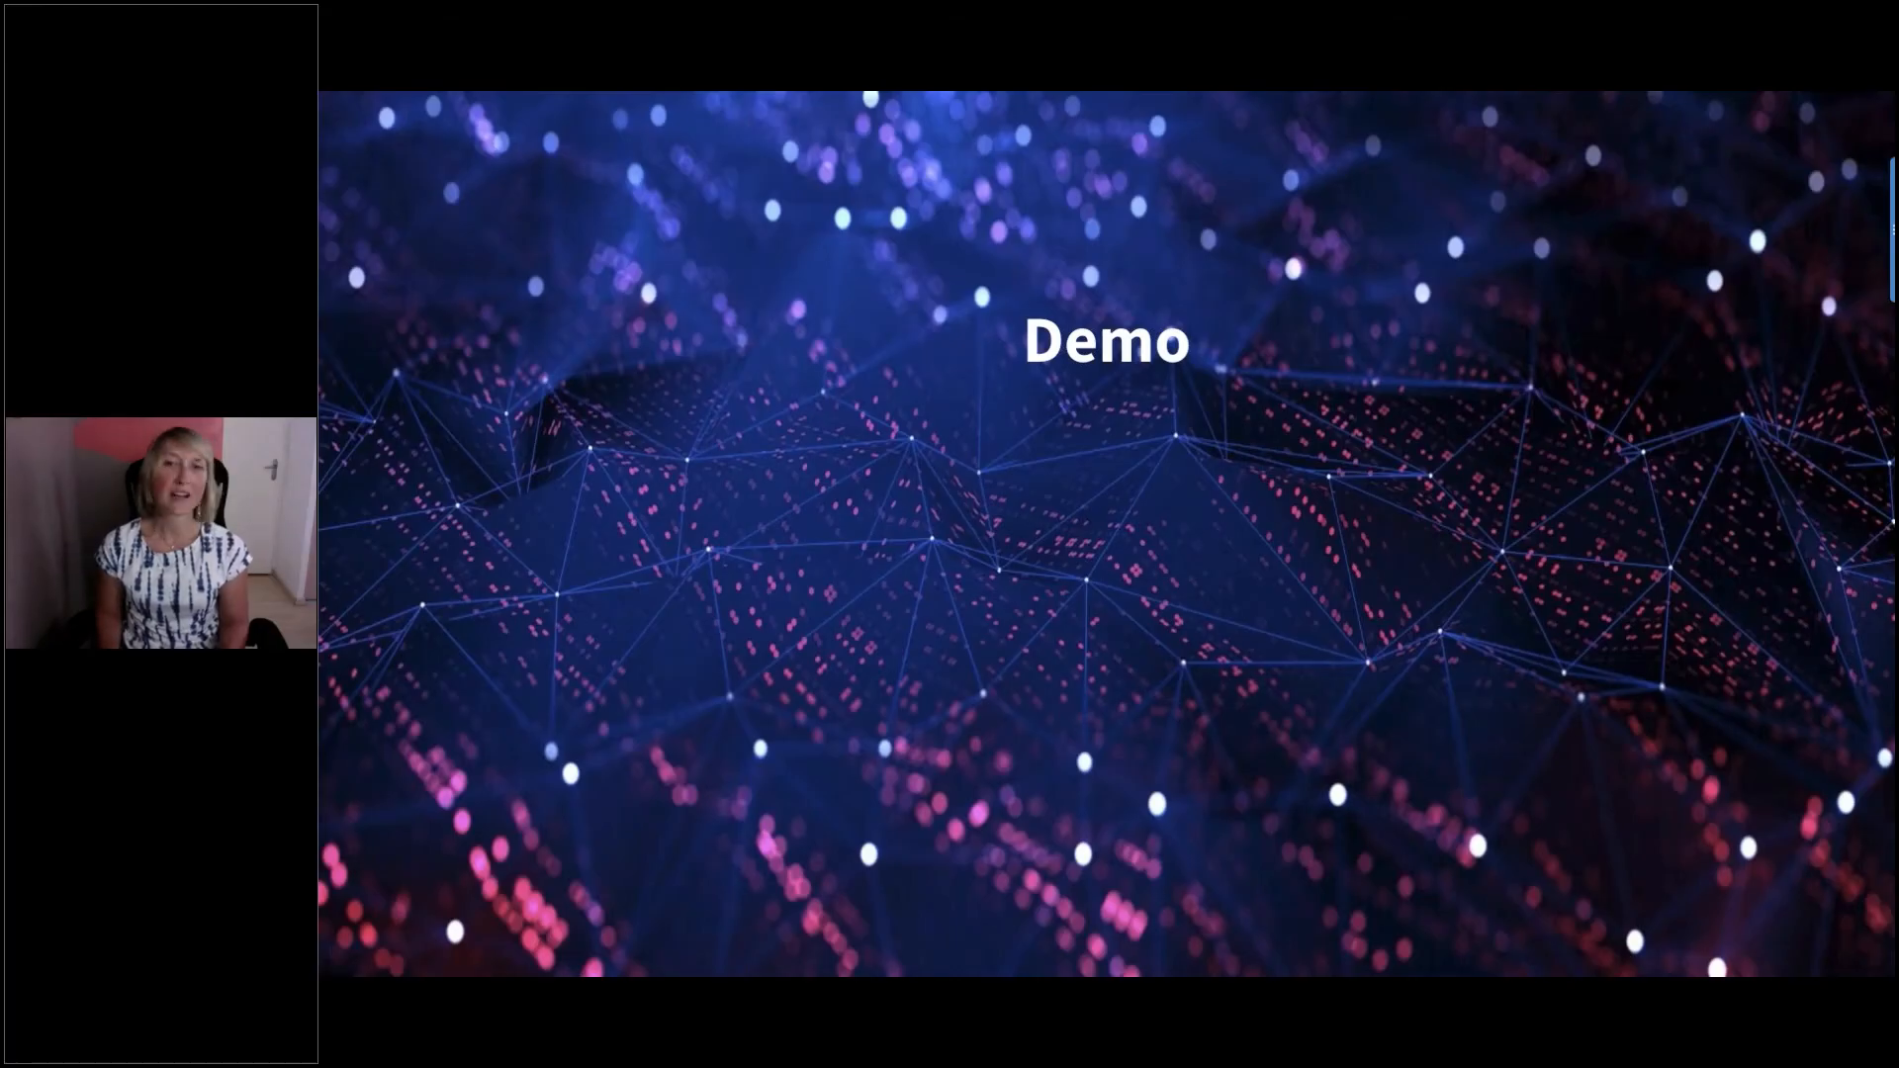
key(Right)
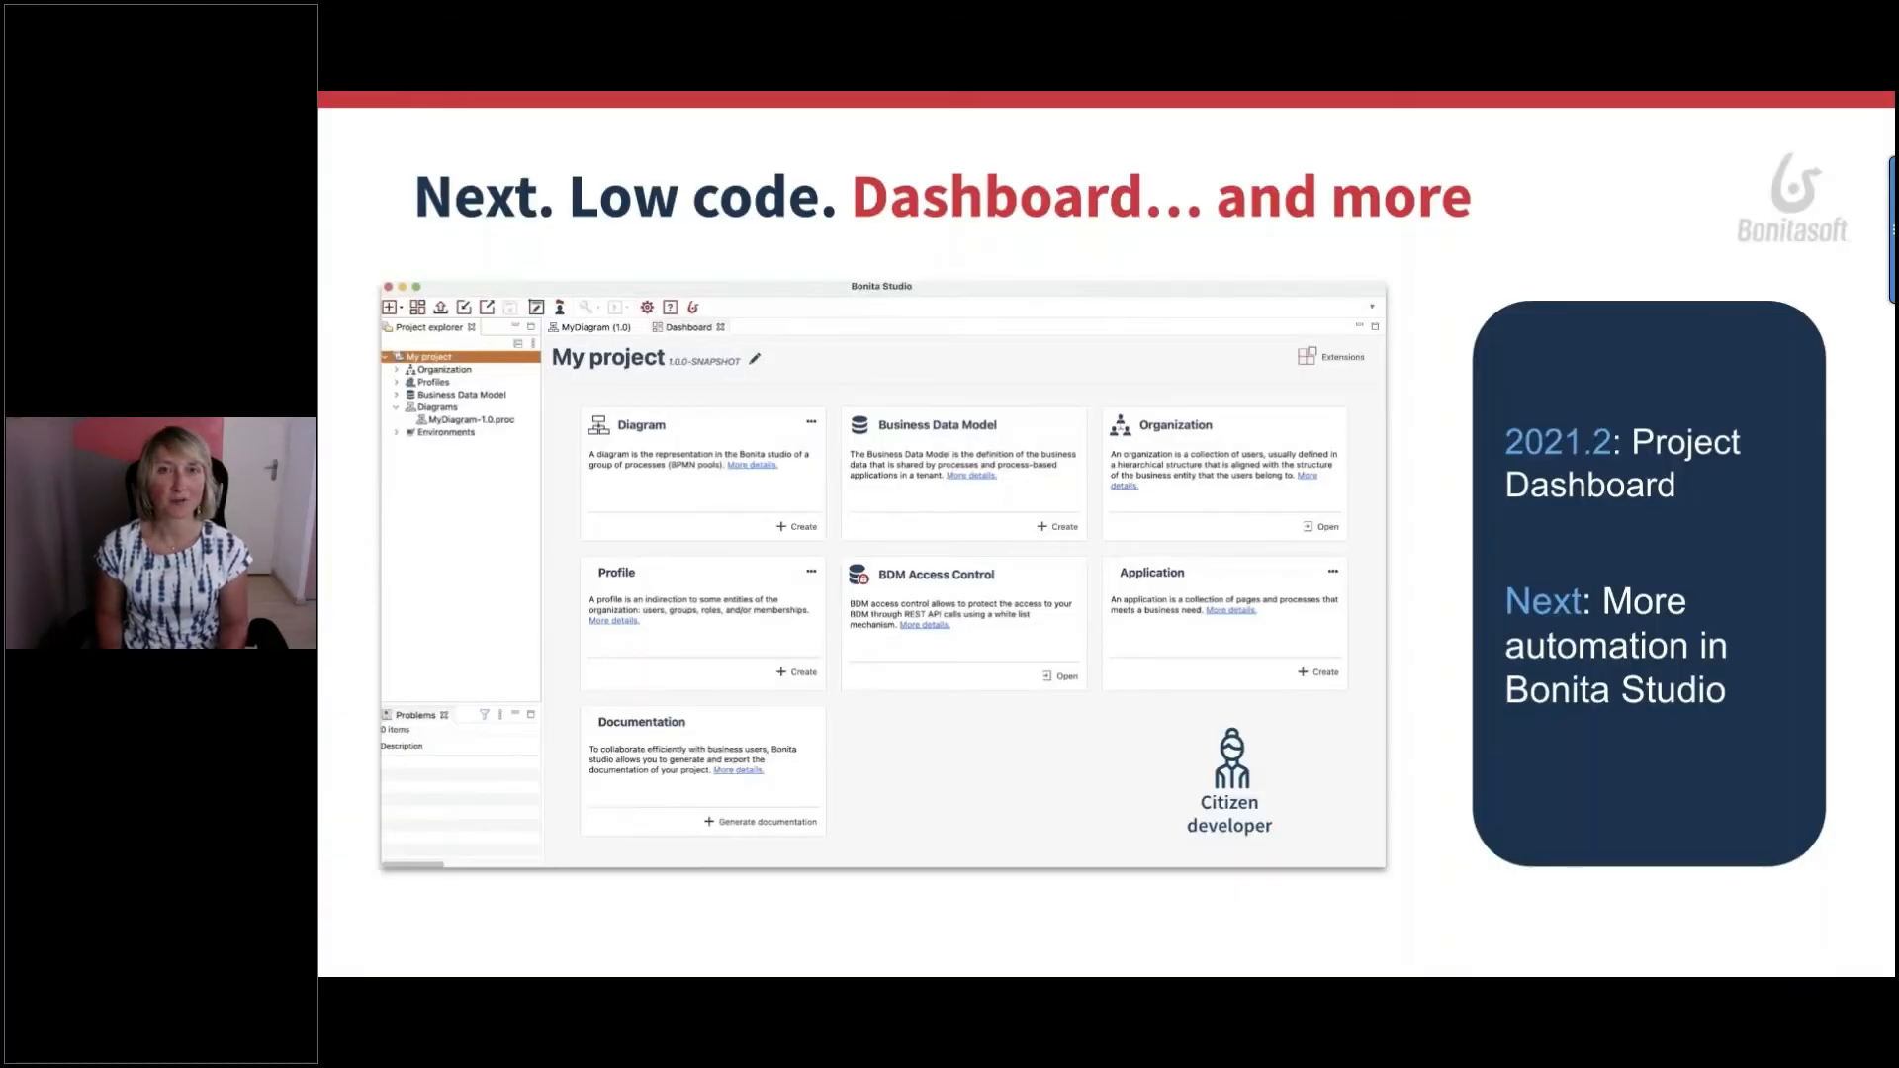